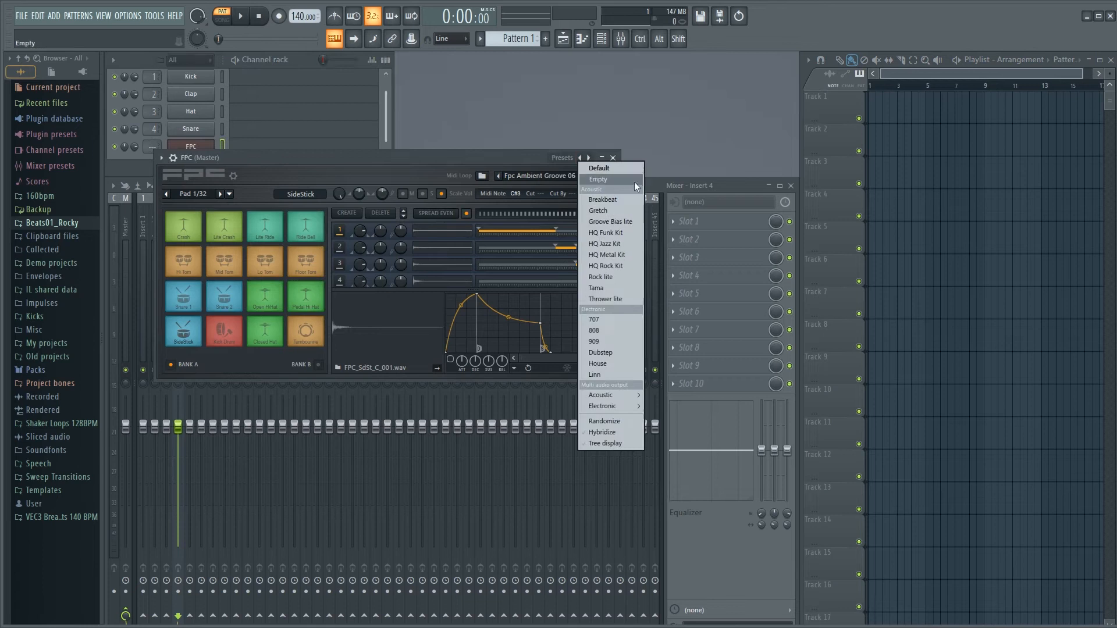
# - Load the Empty preset in FPC and rearrange the mixer, plugin and channel rack windows so all three are visible
pyautogui.click(628, 180)
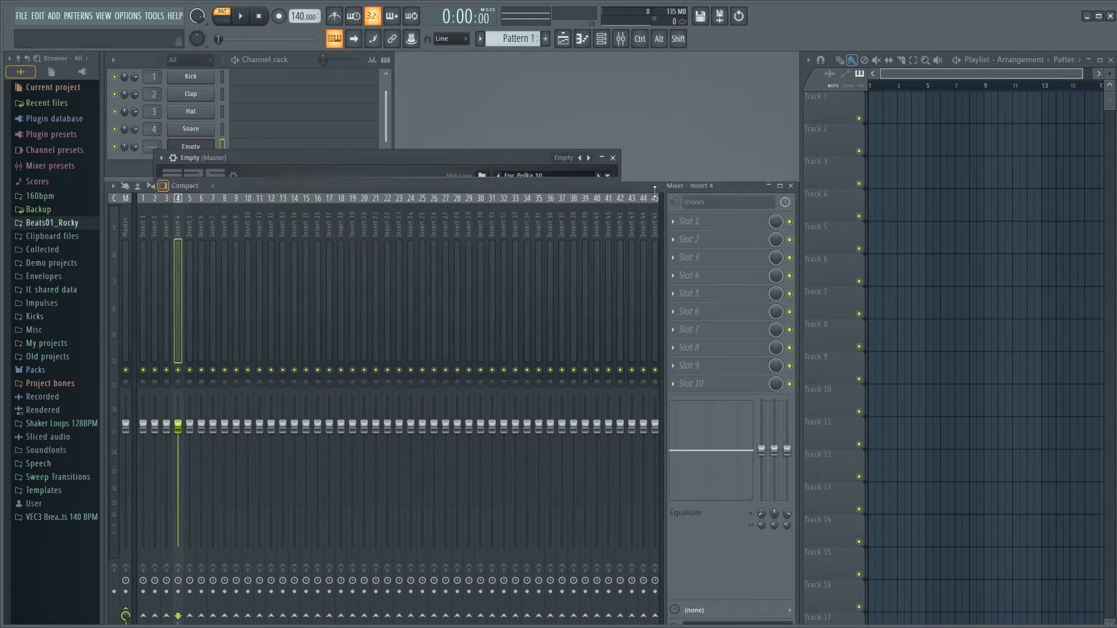
pyautogui.moveTo(663, 180); pyautogui.dragTo(663, 401)
pyautogui.moveTo(463, 155); pyautogui.dragTo(633, 173)
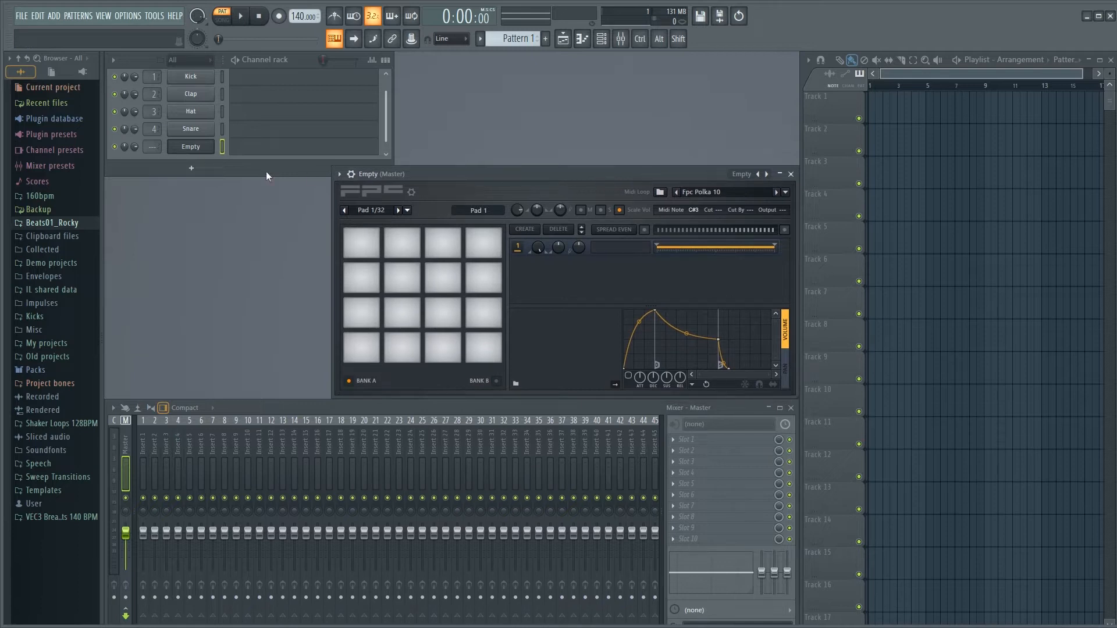
pyautogui.moveTo(266, 174); pyautogui.dragTo(268, 161)
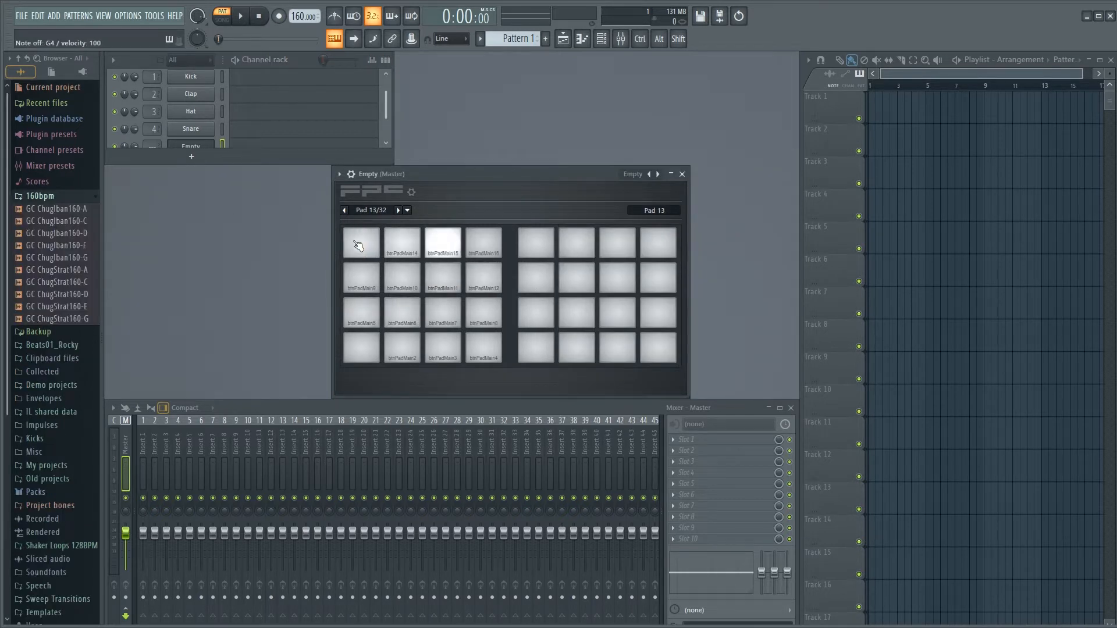
# - Load the five GC ChugIban160 samples onto Bank A pads and the five GC ChugStrat160 samples onto Bank B pads
pyautogui.click(82, 213)
pyautogui.moveTo(83, 213); pyautogui.dragTo(402, 243)
pyautogui.moveTo(58, 232); pyautogui.dragTo(477, 249)
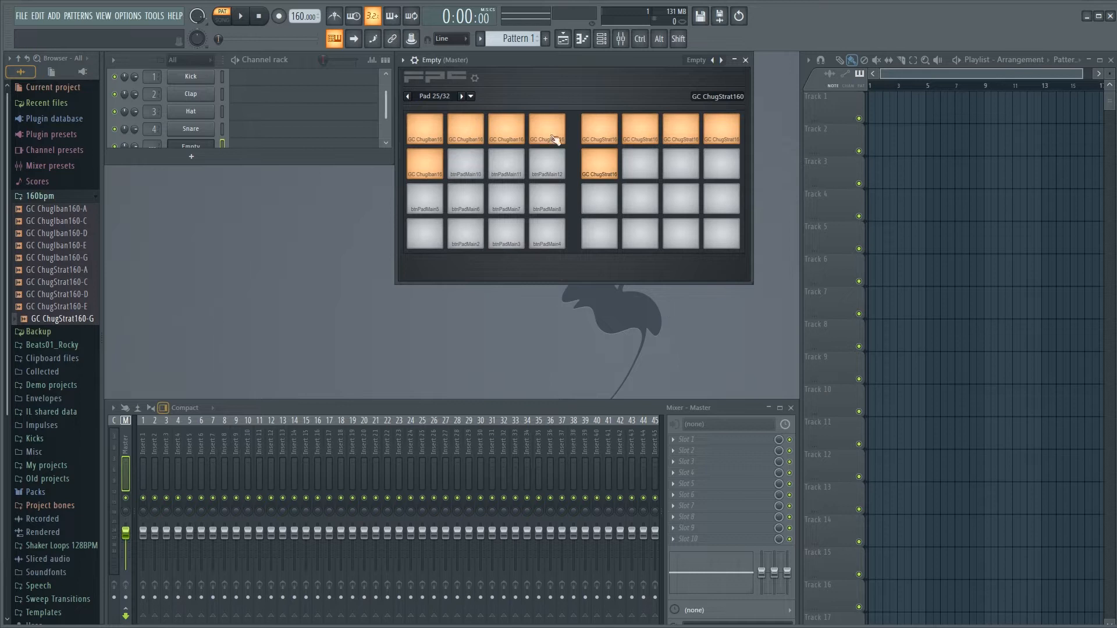
# - Open the Empty channel's piano roll and collapse its control lane to enlarge the note grid
pyautogui.moveTo(292, 164); pyautogui.dragTo(284, 210)
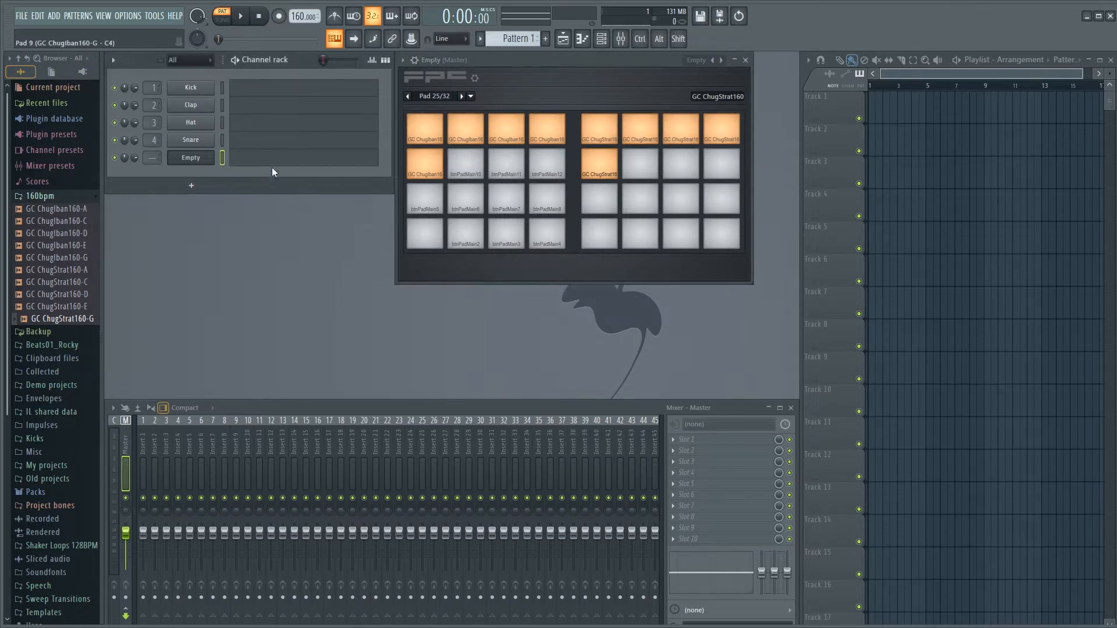
pyautogui.click(271, 161)
pyautogui.scroll(6, 411, 227)
pyautogui.scroll(-3, 401, 291)
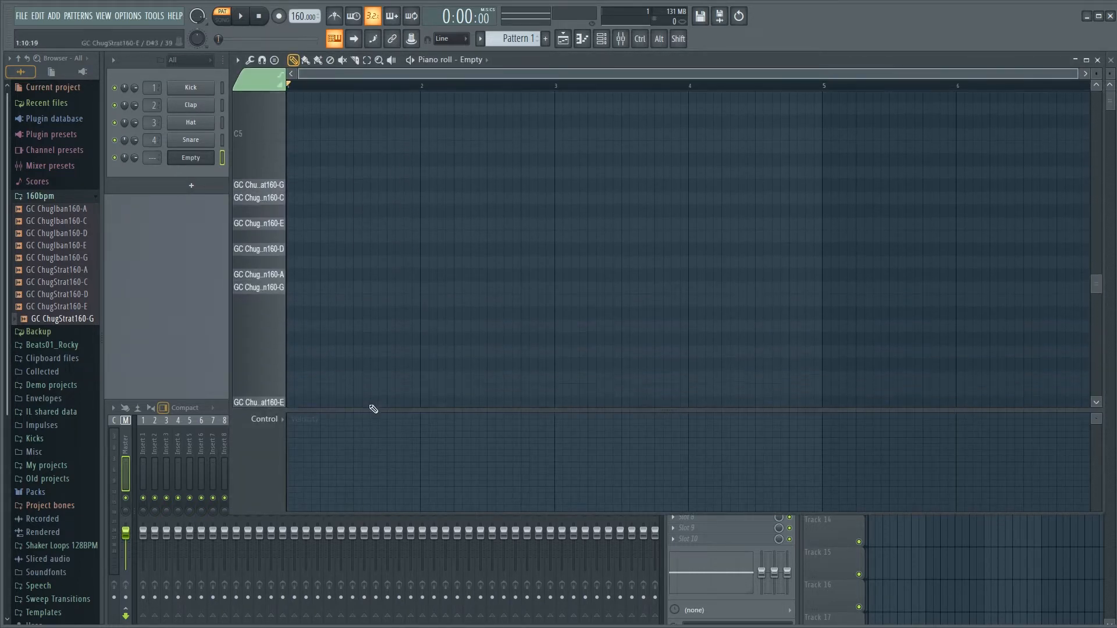
pyautogui.moveTo(368, 412); pyautogui.dragTo(372, 507)
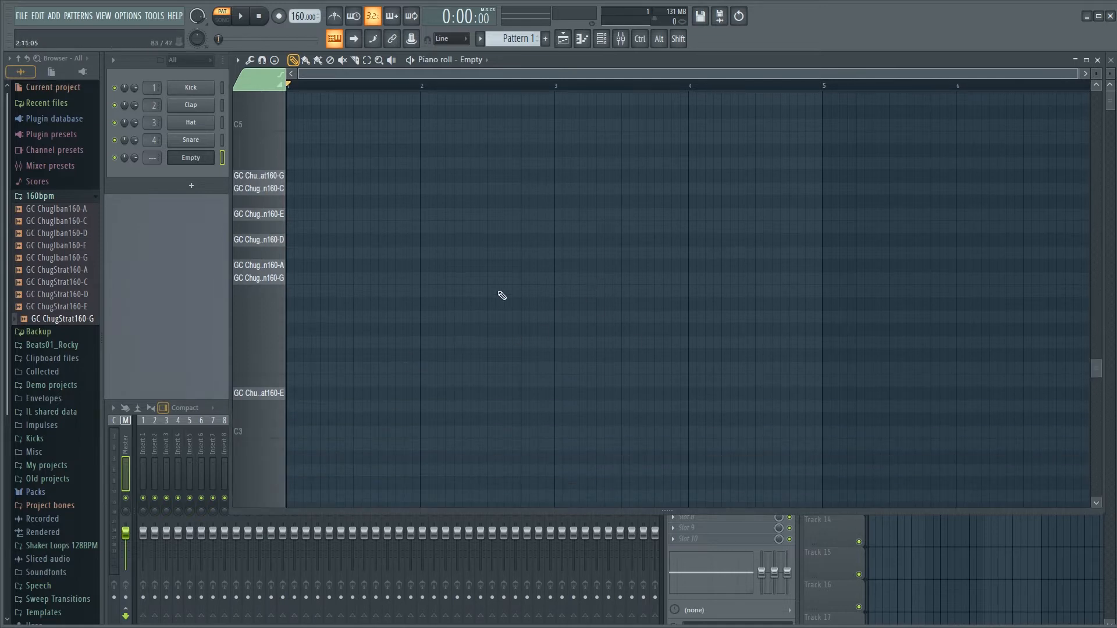
pyautogui.scroll(1, 666, 325)
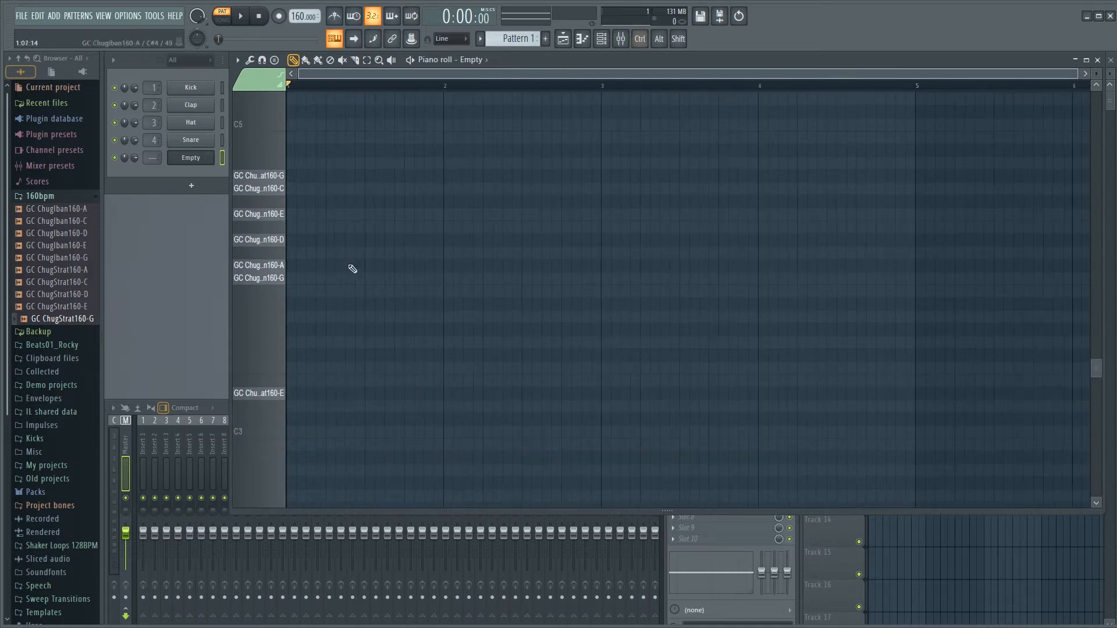
pyautogui.scroll(6, 297, 282)
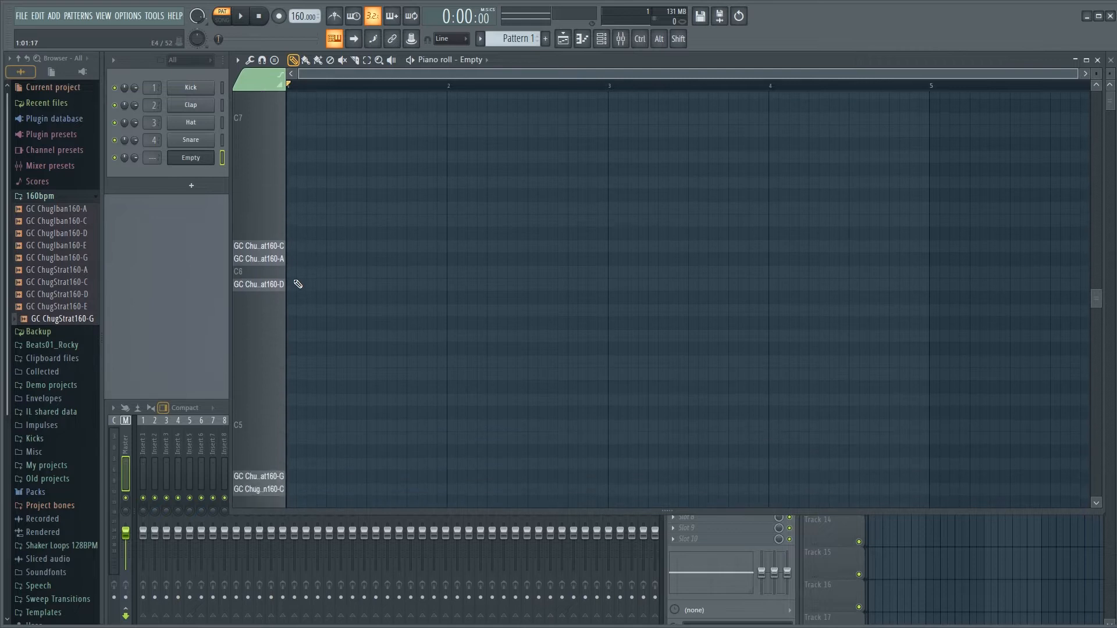
pyautogui.scroll(-3, 298, 303)
# - Audition the chug samples from the piano roll keys and from the FPC pads
pyautogui.click(282, 328)
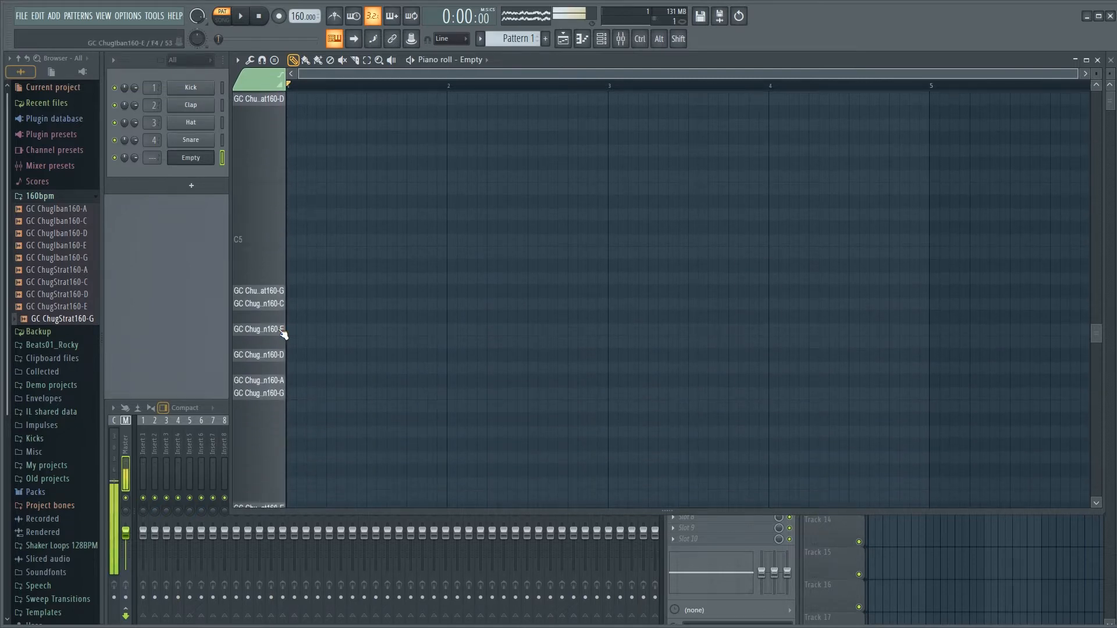
pyautogui.click(200, 173)
pyautogui.click(199, 159)
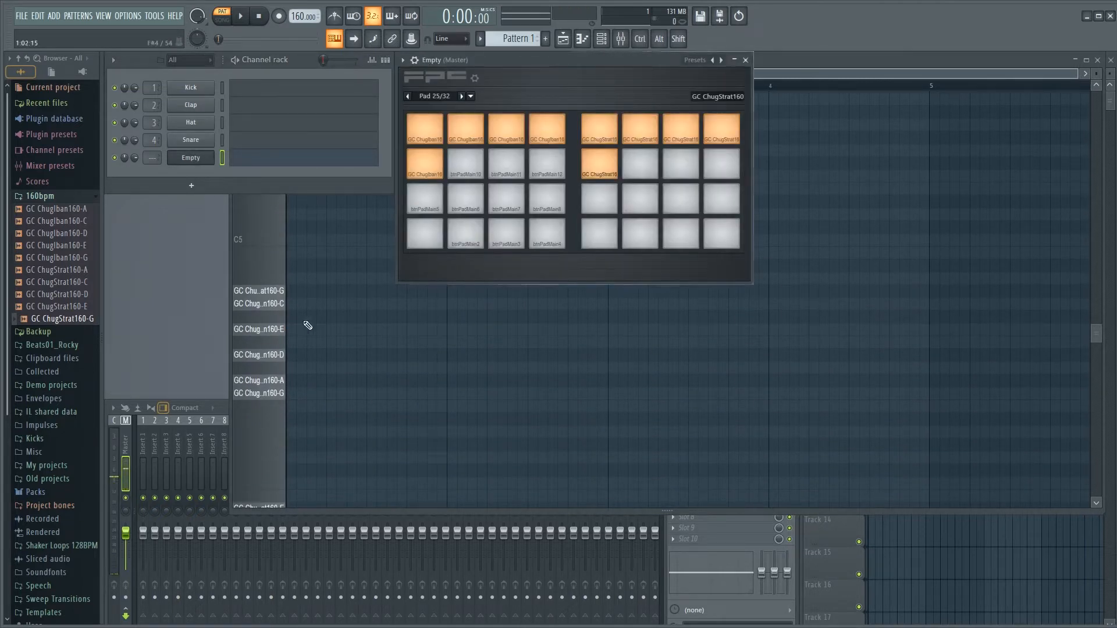
pyautogui.click(265, 332)
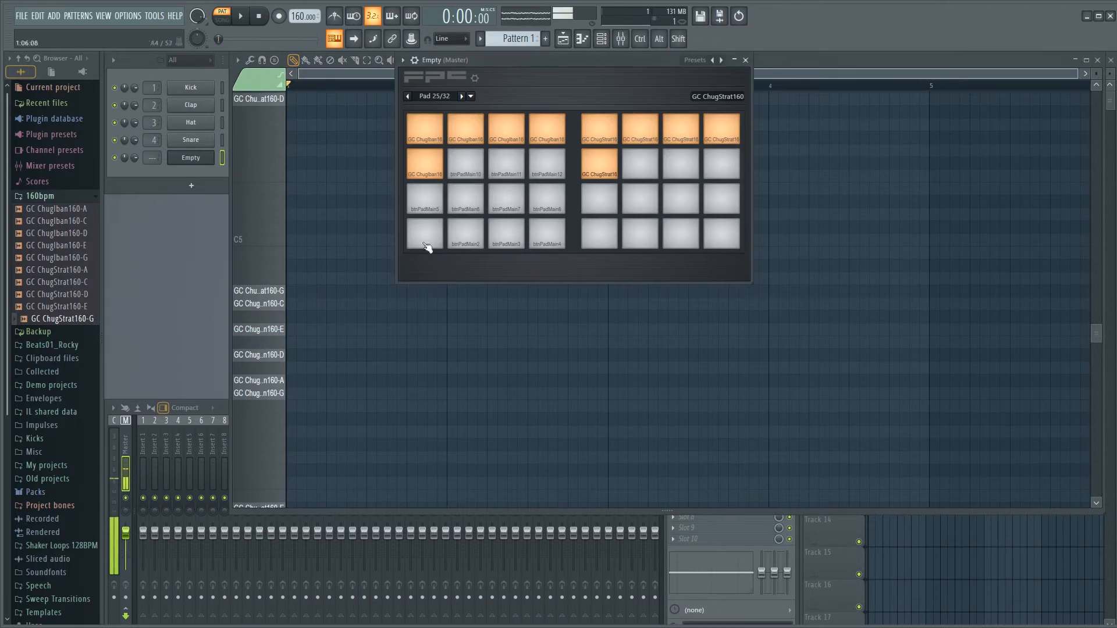
pyautogui.click(607, 133)
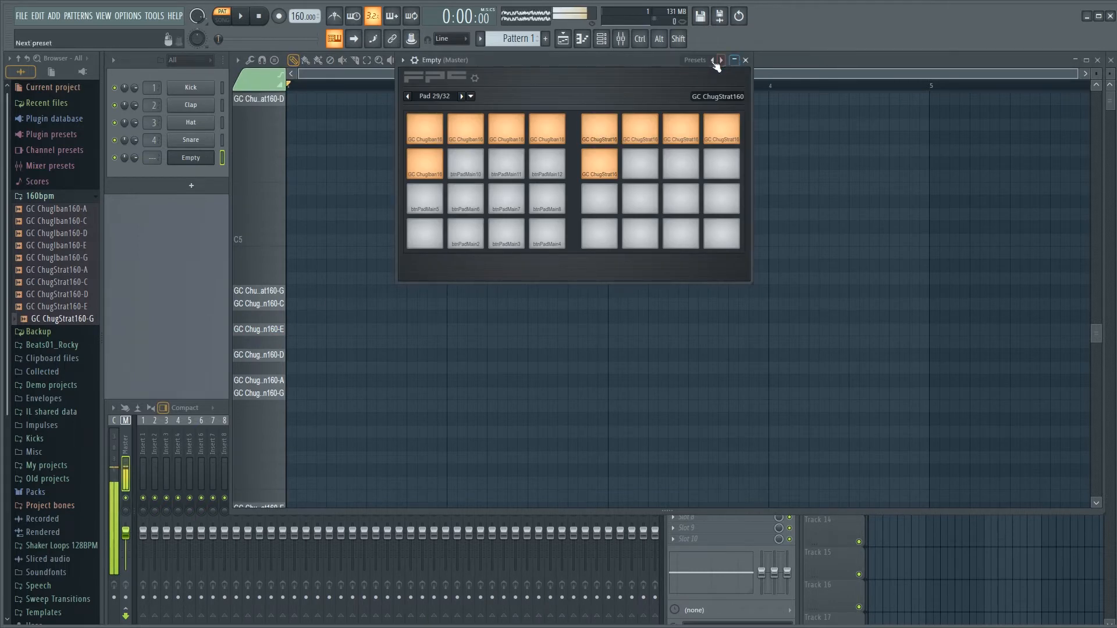
pyautogui.click(405, 60)
pyautogui.click(434, 299)
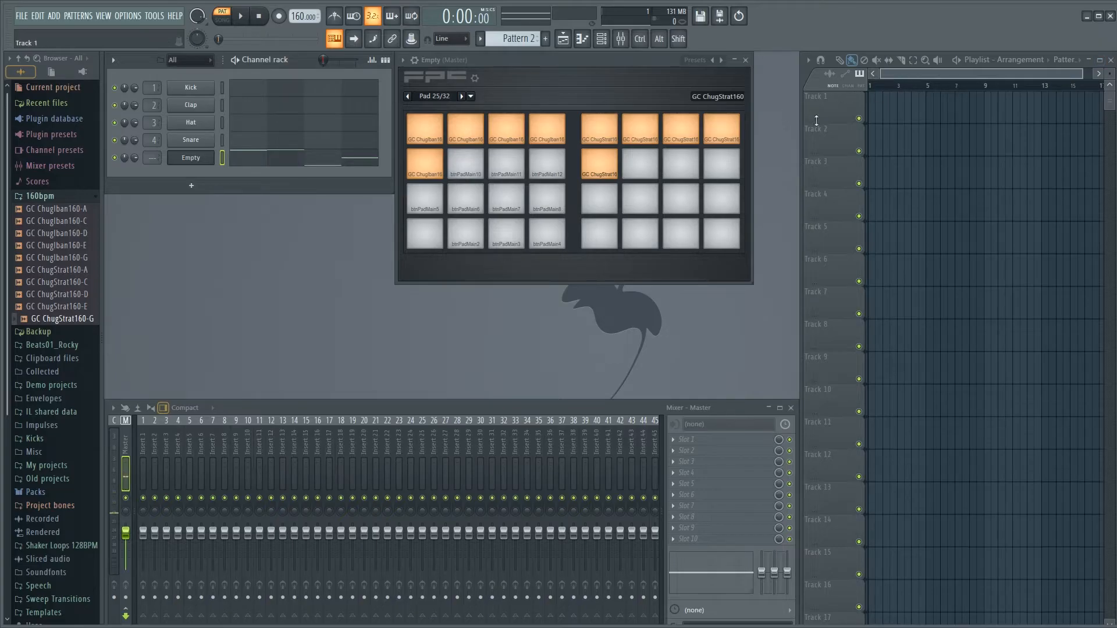
# - Arrange alternating groups of Pattern 1 clips on Track 1 and Pattern 2 clips on Track 2 in a widened playlist
pyautogui.scroll(1, 527, 38)
pyautogui.moveTo(876, 109); pyautogui.dragTo(941, 109)
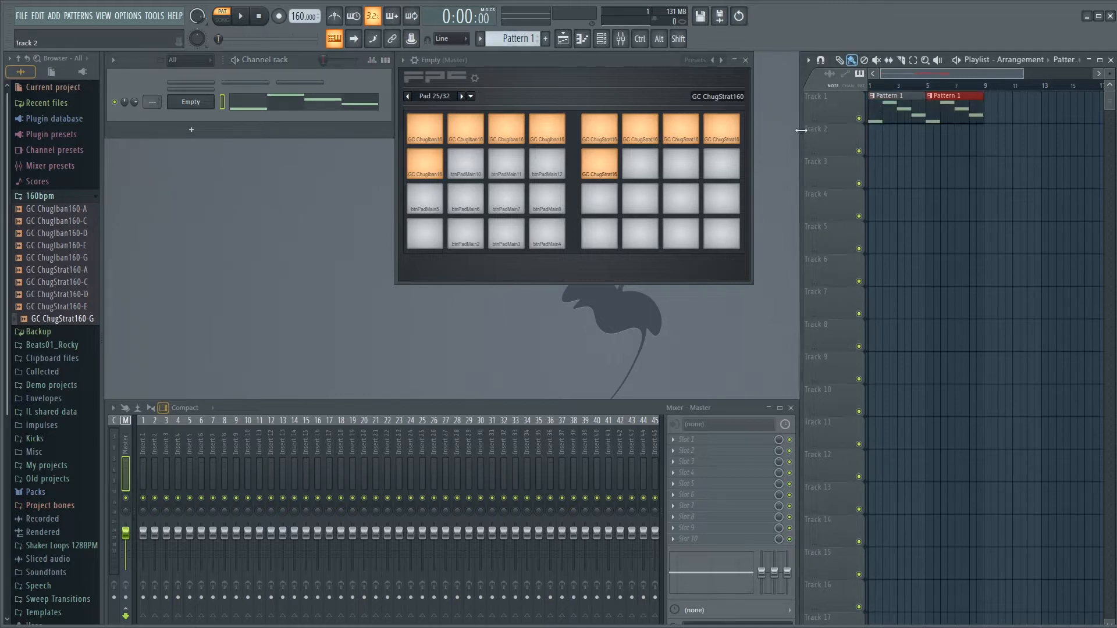
pyautogui.moveTo(802, 129); pyautogui.dragTo(755, 130)
pyautogui.scroll(-1, 519, 40)
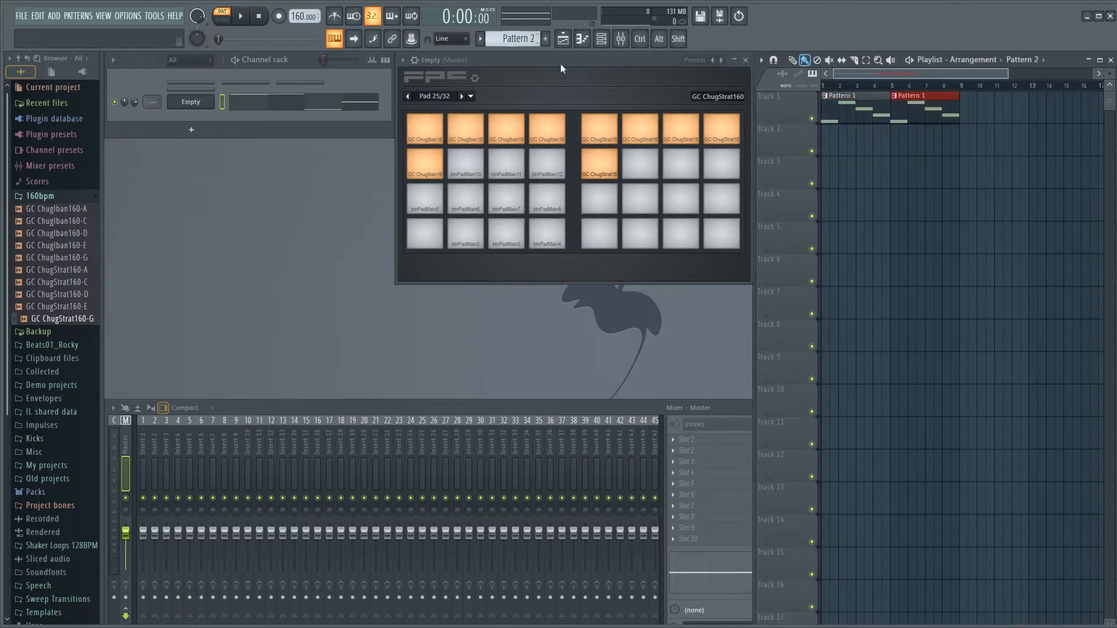
pyautogui.moveTo(976, 141); pyautogui.dragTo(1044, 145)
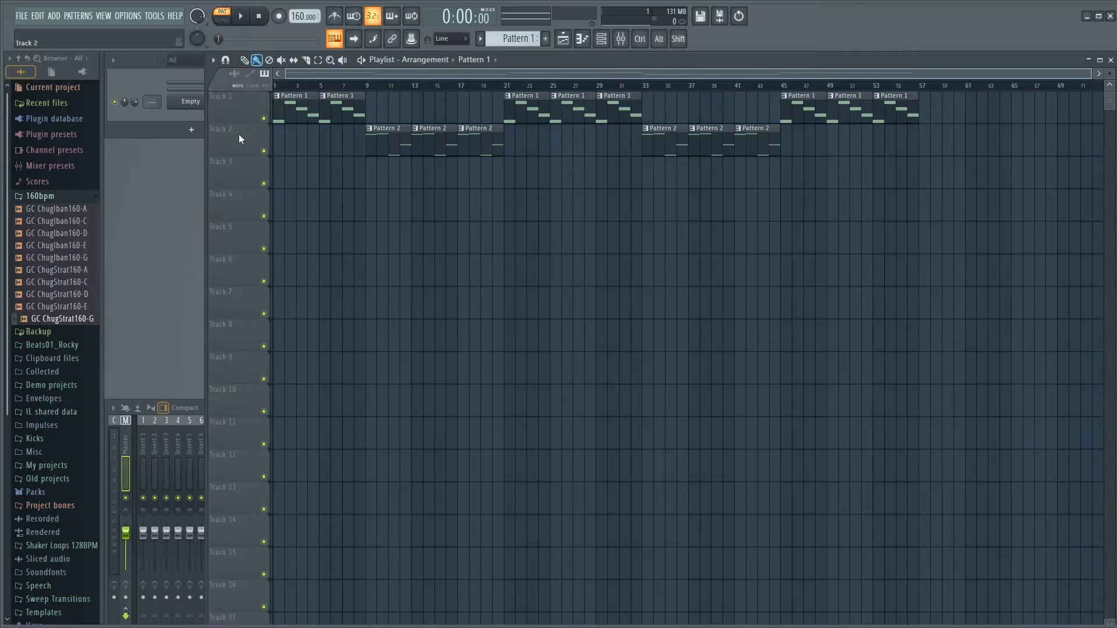
# - Mark the opening Pattern 1 section in the playlist timeline, then select the first three Pattern 2 clips on Track 2
pyautogui.moveTo(366, 87); pyautogui.dragTo(275, 88)
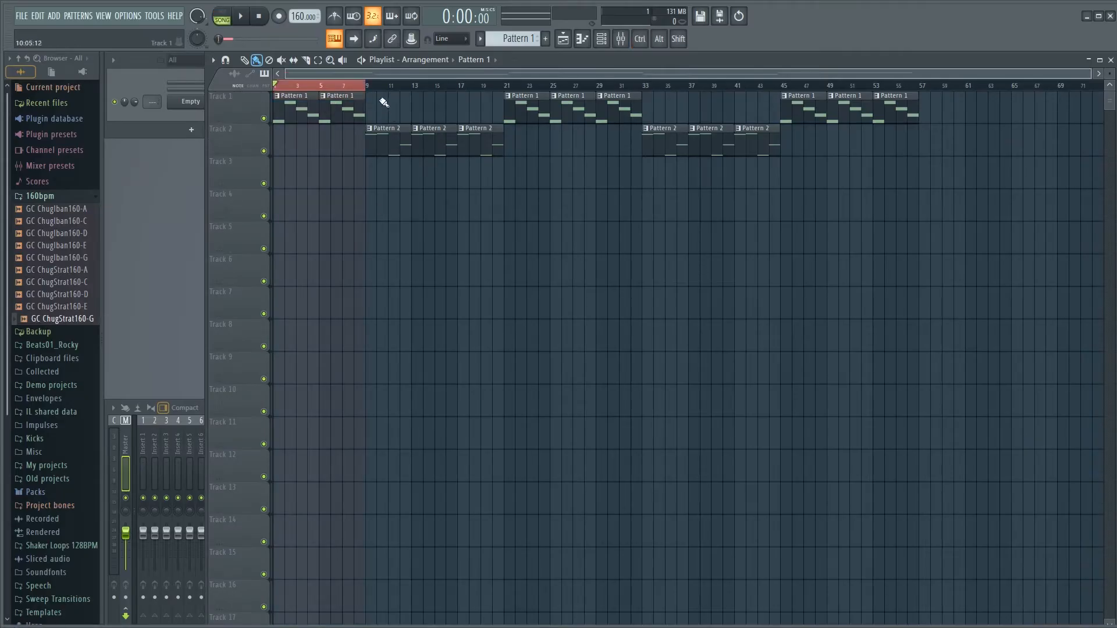
pyautogui.rightClick(367, 87)
pyautogui.moveTo(401, 204); pyautogui.dragTo(493, 147)
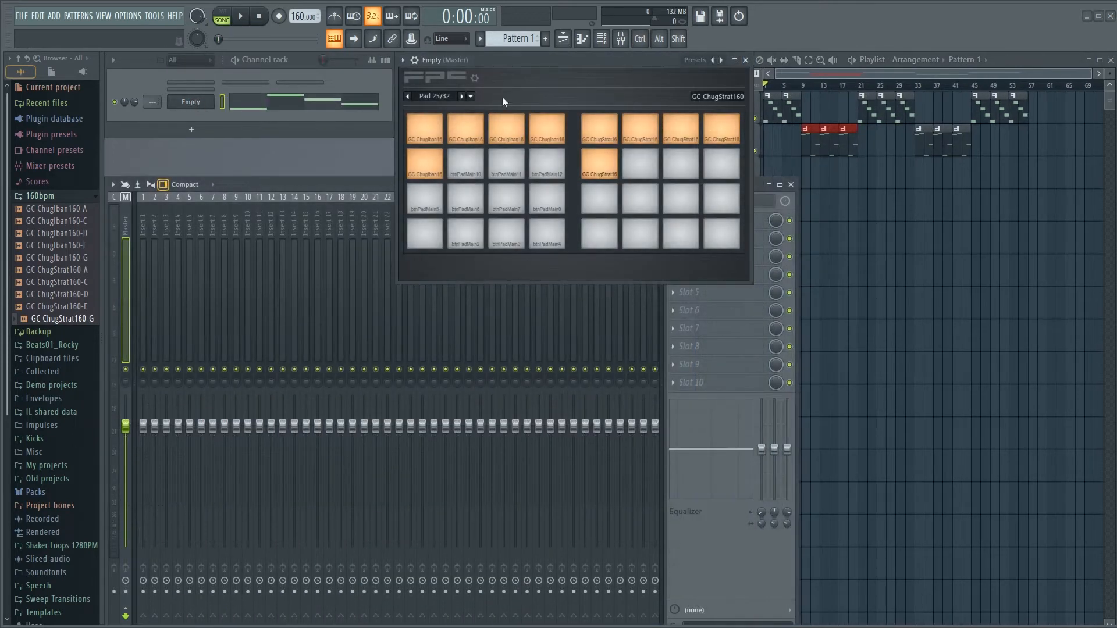
# - Show FPC's pad settings view and route the Empty channel to mixer track 20
pyautogui.click(475, 78)
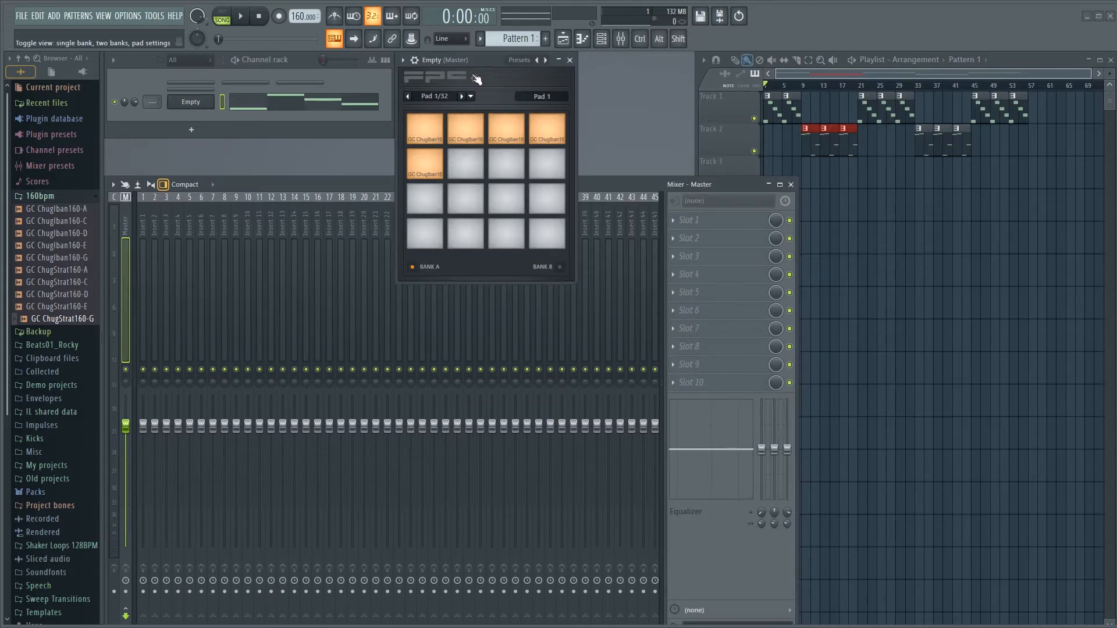
pyautogui.click(475, 78)
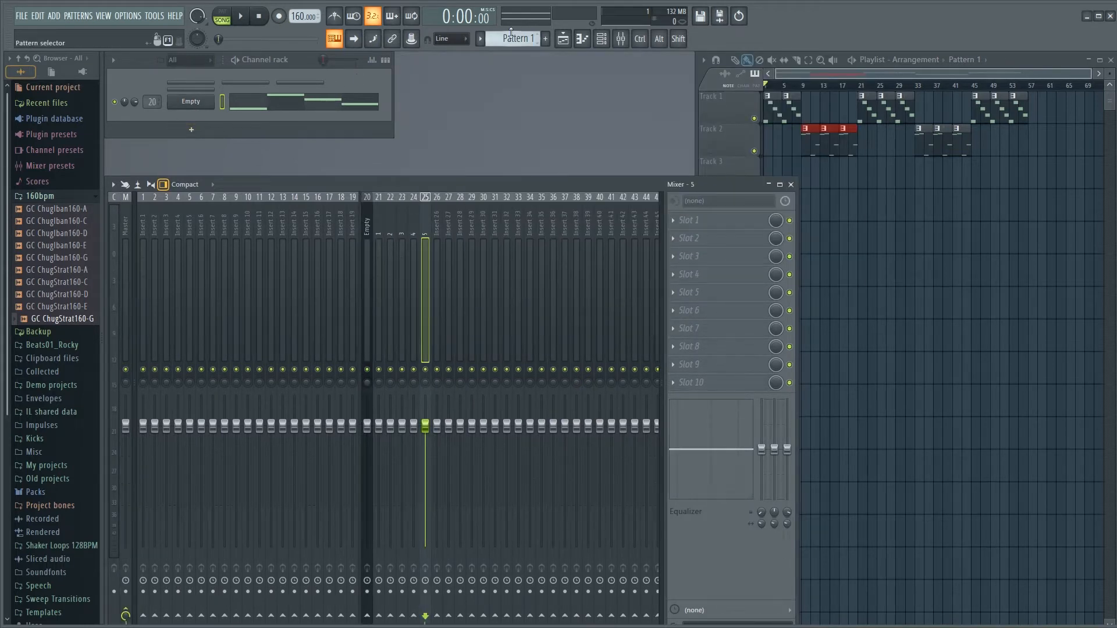
pyautogui.click(192, 104)
pyautogui.moveTo(497, 138); pyautogui.dragTo(518, 82)
# - Set separate output offsets for the GC ChugStrat160 pads in Bank B so each feeds its own mixer track
pyautogui.click(453, 154)
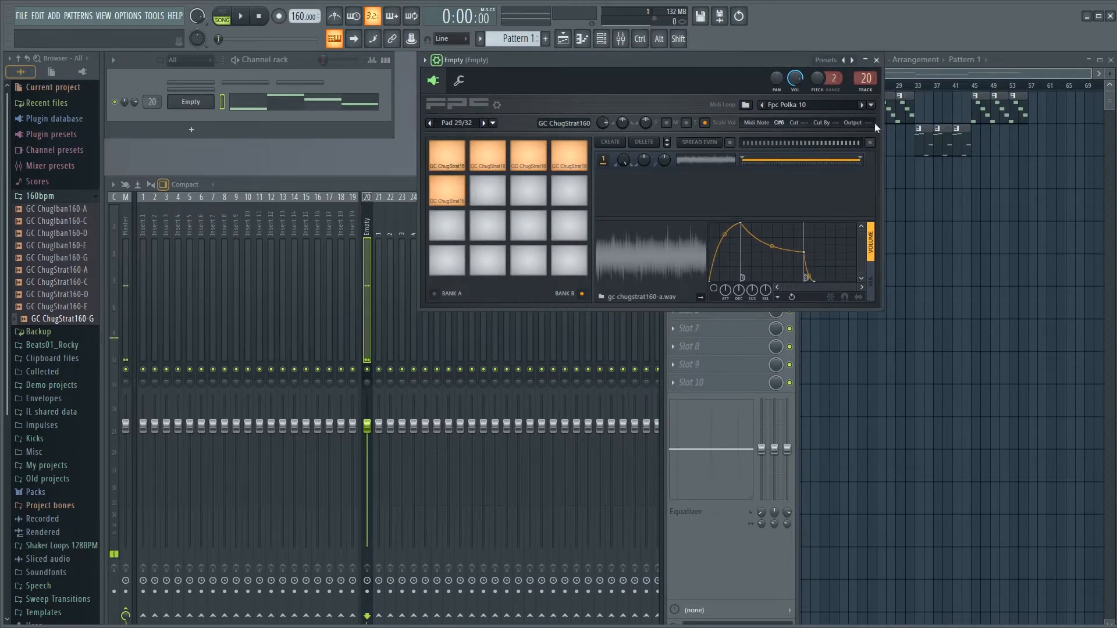
pyautogui.click(488, 156)
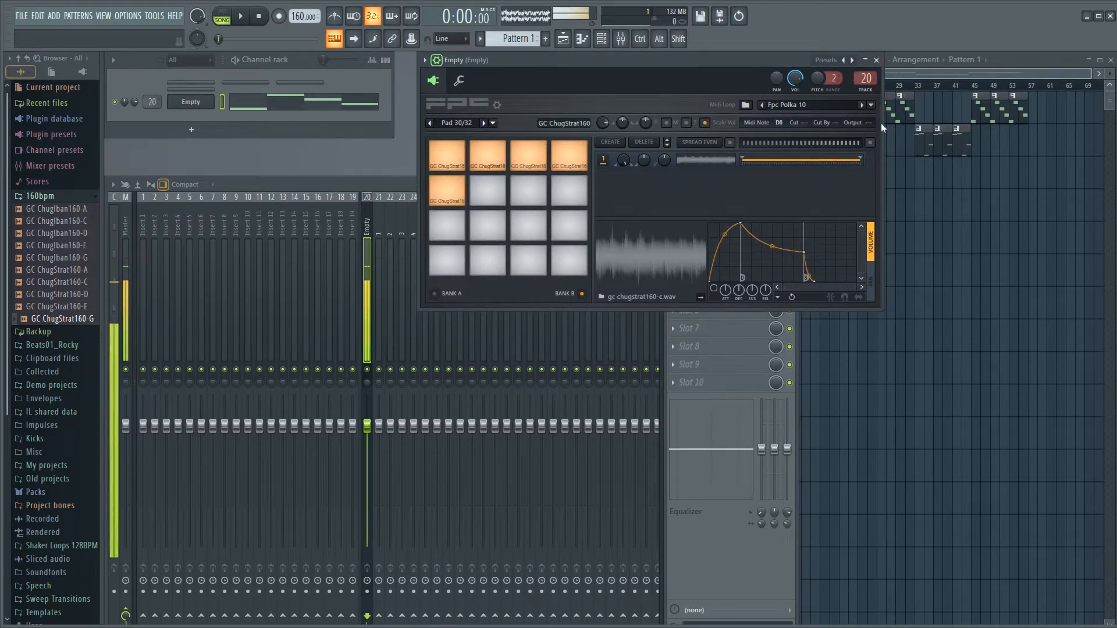
pyautogui.click(537, 154)
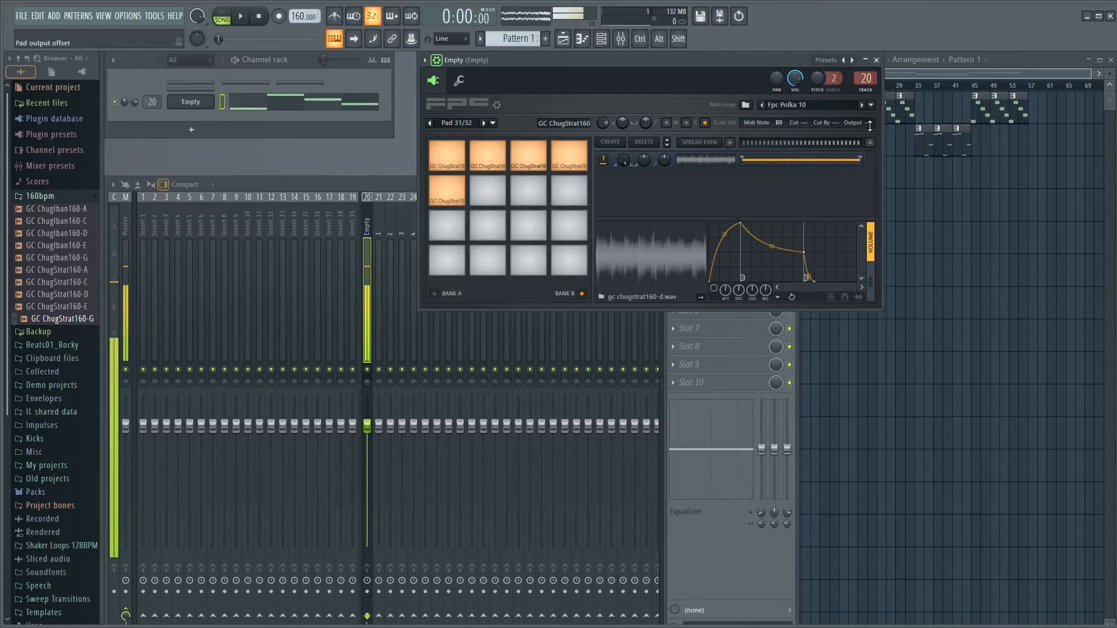
pyautogui.click(569, 156)
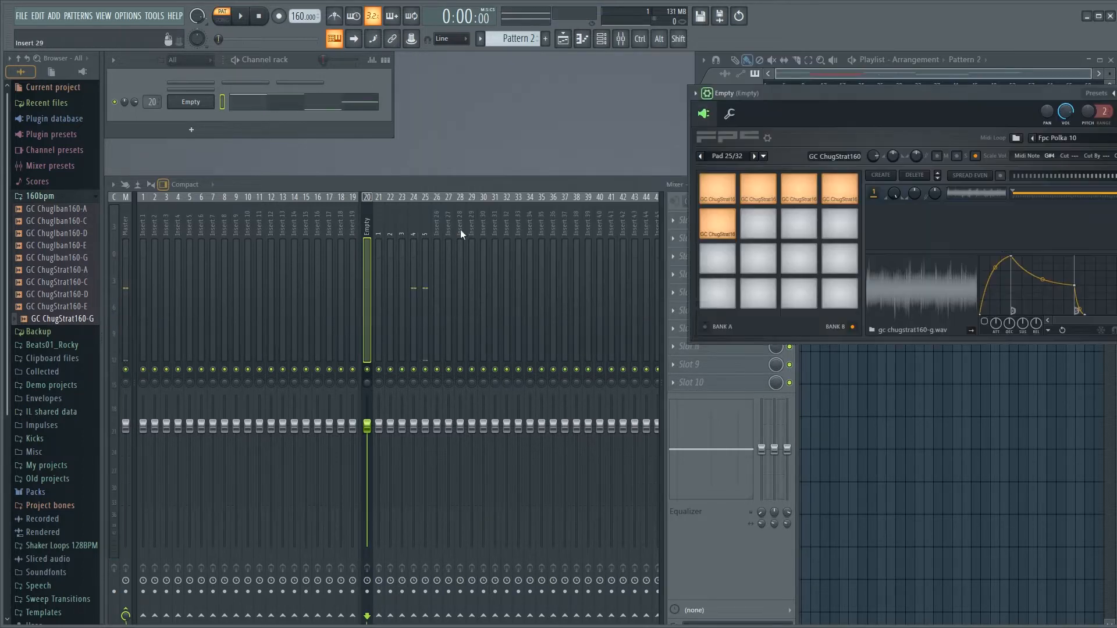
# - Add a separator before Insert 26 in the mixer
pyautogui.click(437, 250)
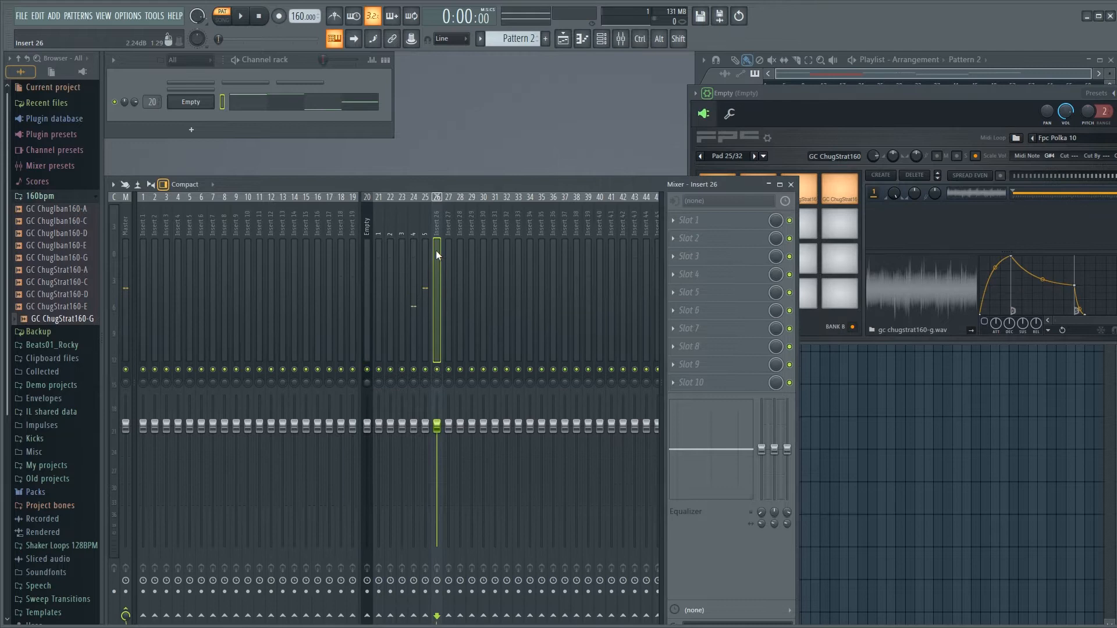
pyautogui.rightClick(435, 250)
pyautogui.click(488, 370)
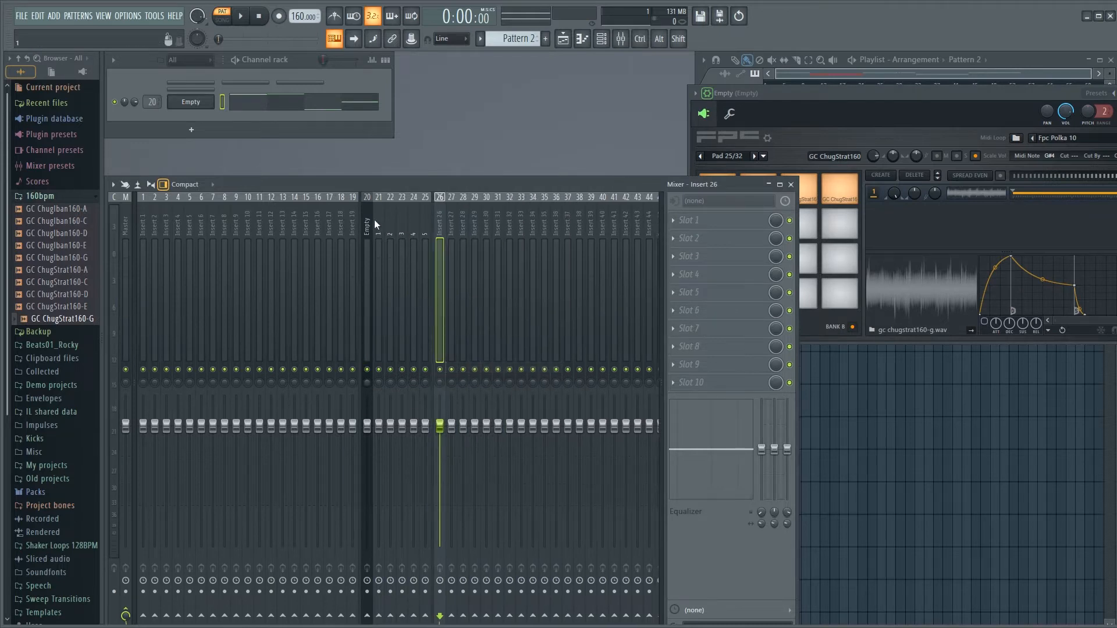
# - Rename mixer tracks 21 to 25 as BANK B and colour them light blue
pyautogui.moveTo(374, 219); pyautogui.dragTo(428, 255)
pyautogui.press('F2')
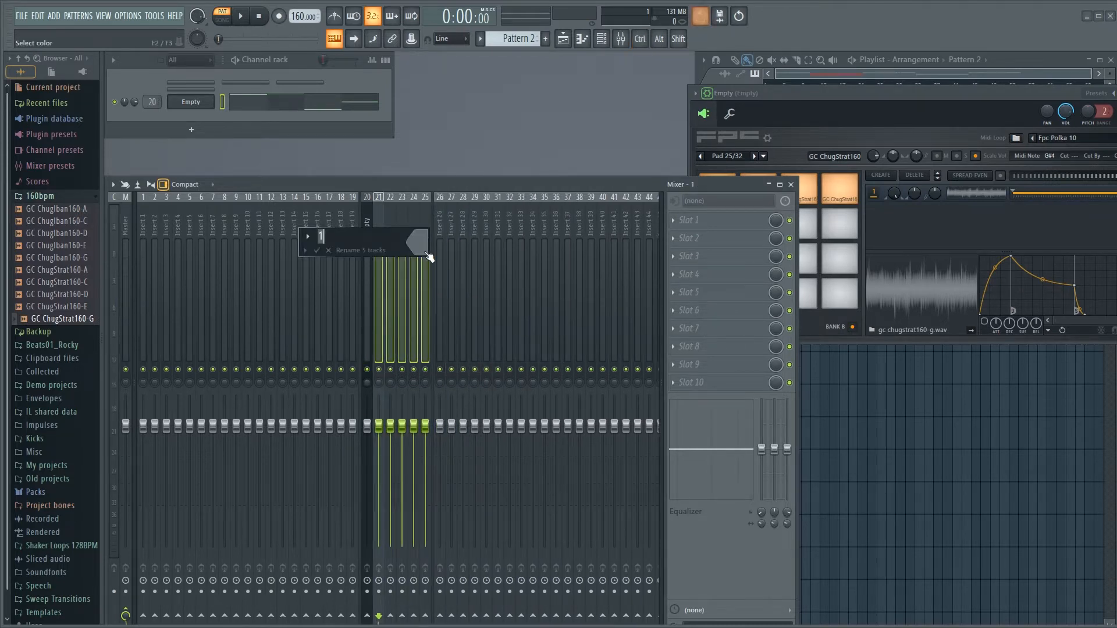
pyautogui.click(423, 250)
pyautogui.click(491, 233)
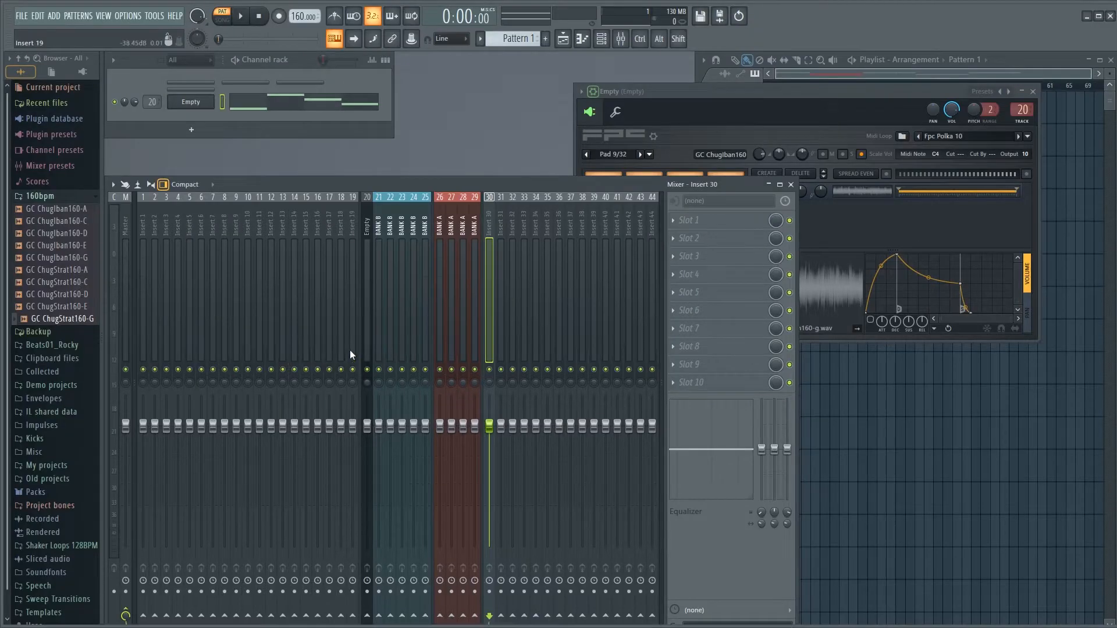
# - Route the four BANK A mixer tracks, 26 to 29, only to Insert 19
pyautogui.click(351, 350)
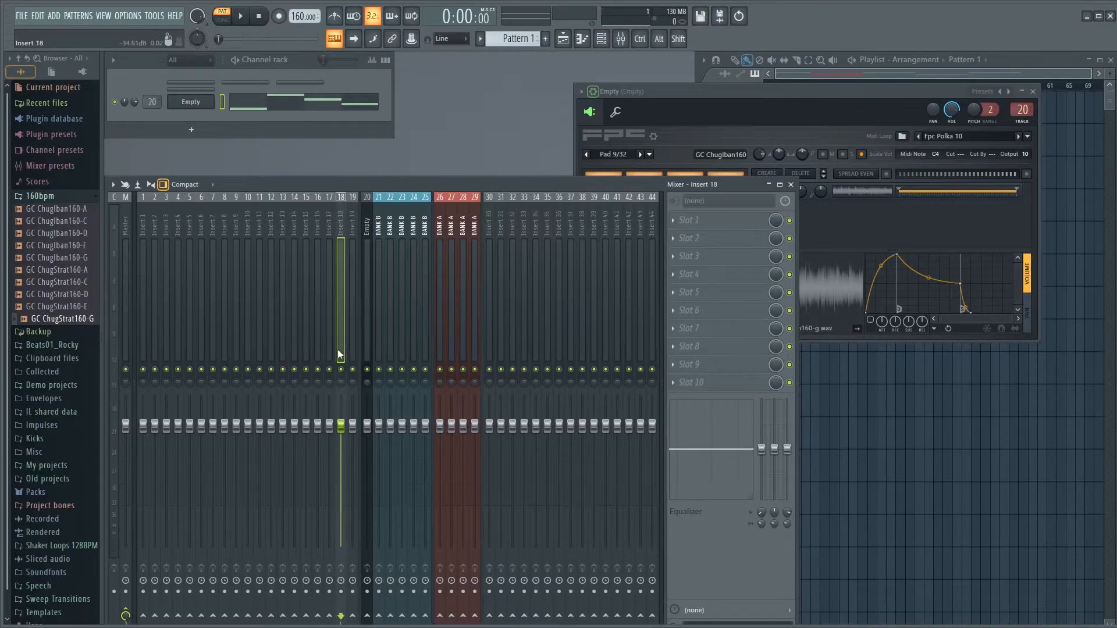
pyautogui.moveTo(439, 345); pyautogui.dragTo(472, 350)
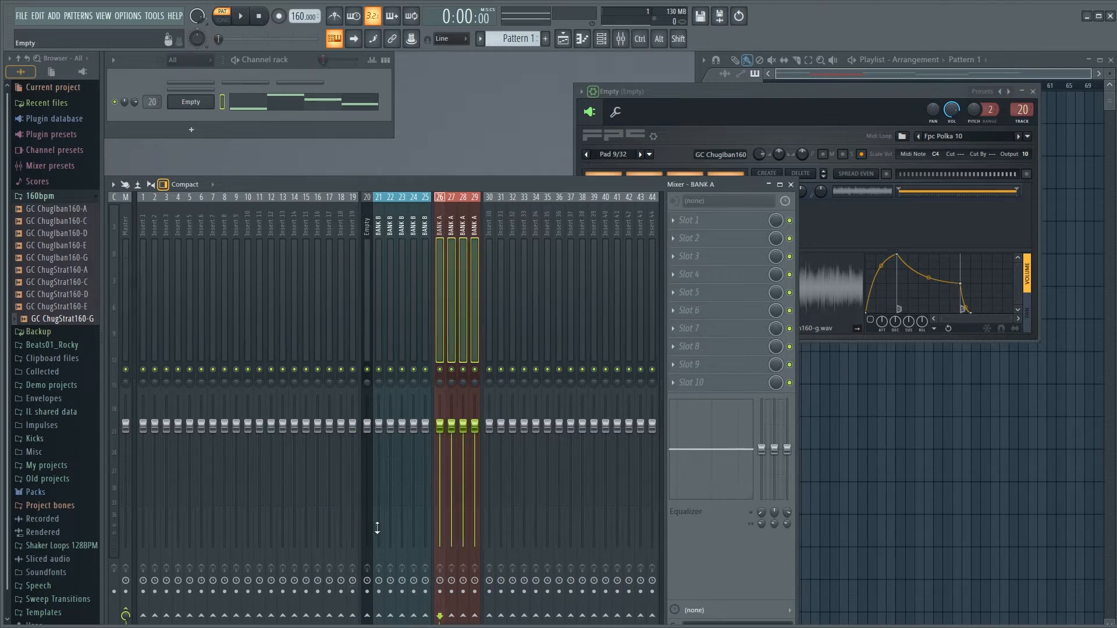
pyautogui.rightClick(353, 615)
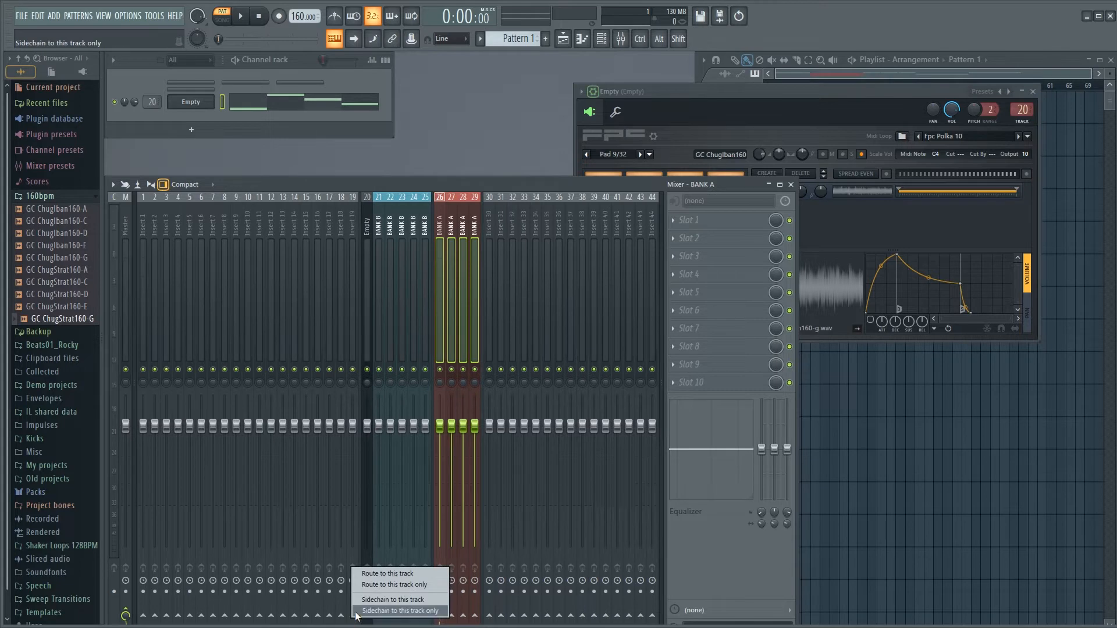
pyautogui.click(357, 612)
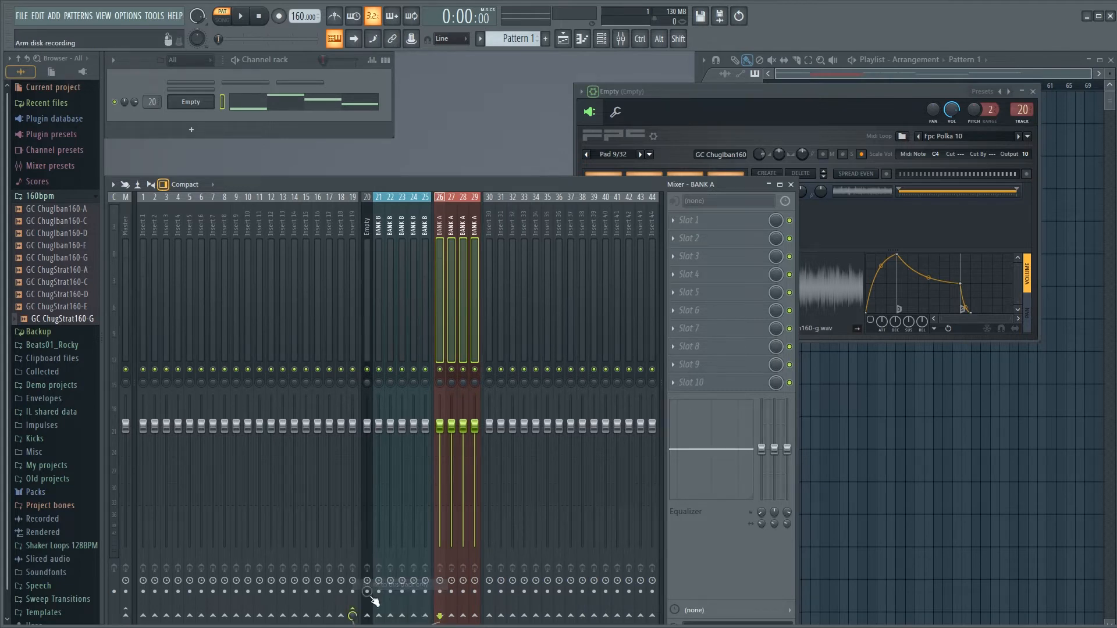
# - Colour mixer track Insert 19 red to match the BANK A tracks
pyautogui.click(351, 355)
pyautogui.press('F2')
pyautogui.click(351, 348)
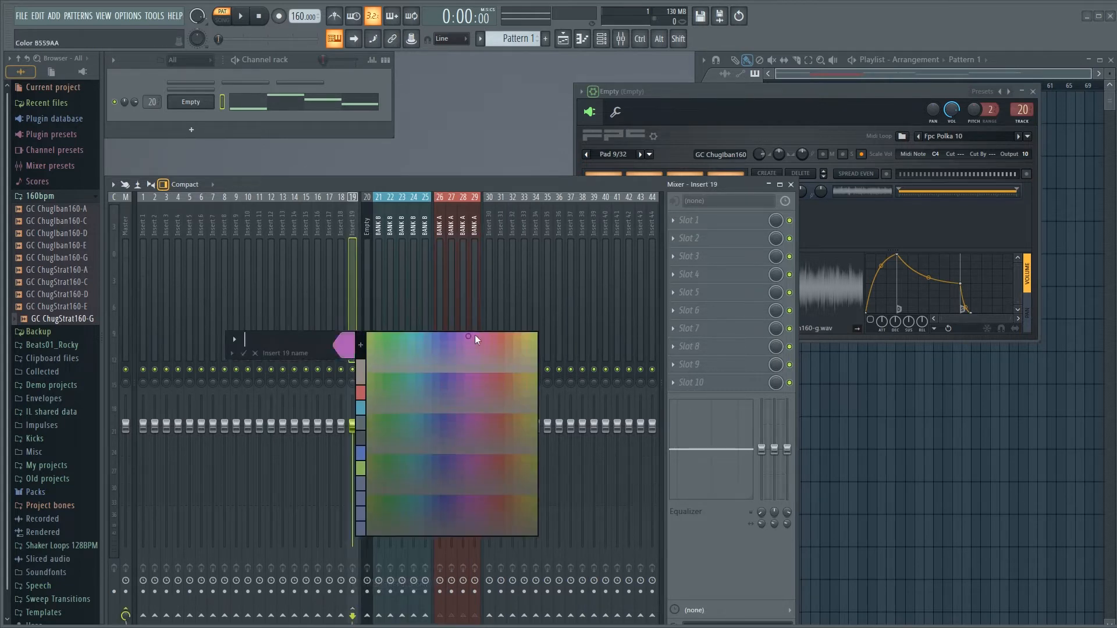
pyautogui.click(495, 336)
pyautogui.click(499, 336)
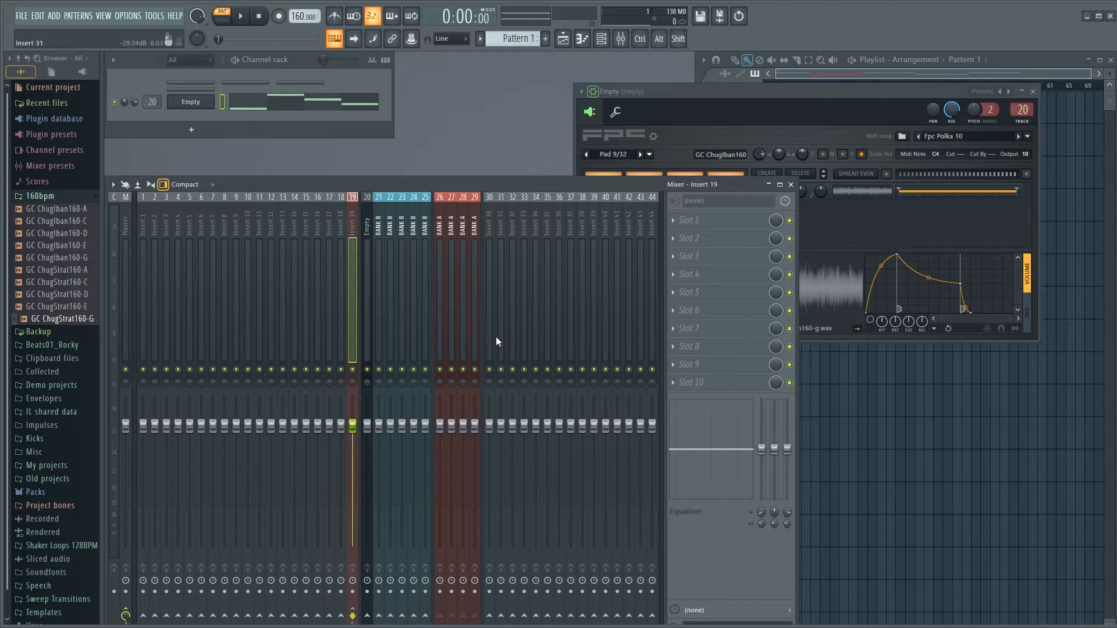
# - Route the BANK B mixer tracks, 21 to 25, only to Insert 18
pyautogui.moveTo(389, 294)
pyautogui.mouseDown()
pyautogui.moveTo(422, 295)
pyautogui.moveTo(381, 295)
pyautogui.mouseUp()
pyautogui.rightClick(341, 614)
pyautogui.click(364, 583)
# - Colour mixer track Insert 18 light blue to match the BANK B tracks
pyautogui.click(339, 346)
pyautogui.press('F2')
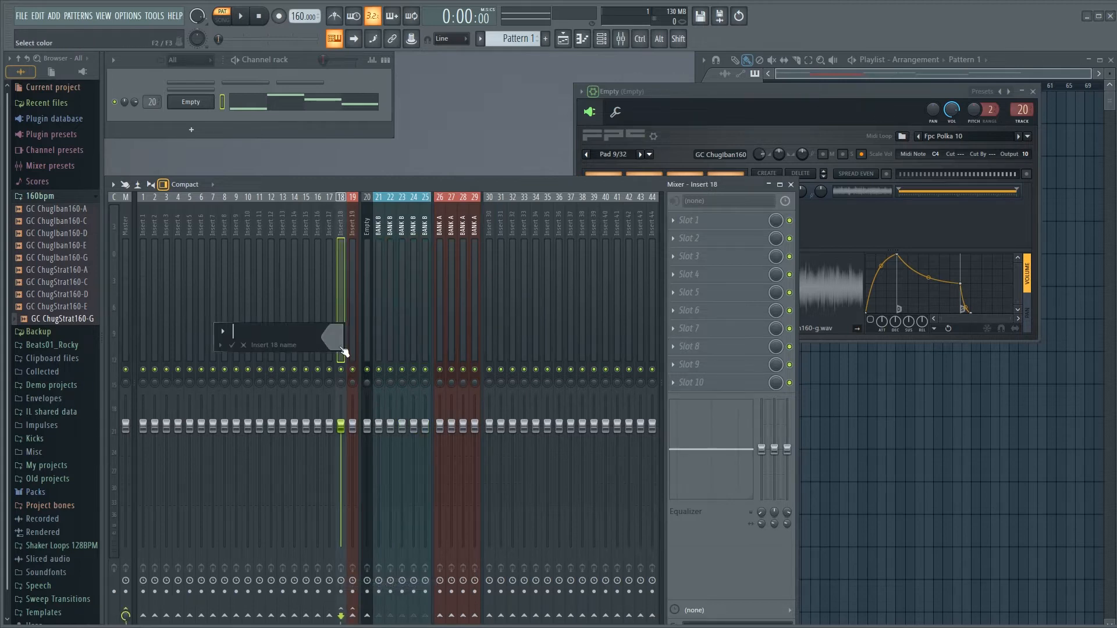
pyautogui.click(337, 342)
pyautogui.click(409, 329)
pyautogui.press('Return')
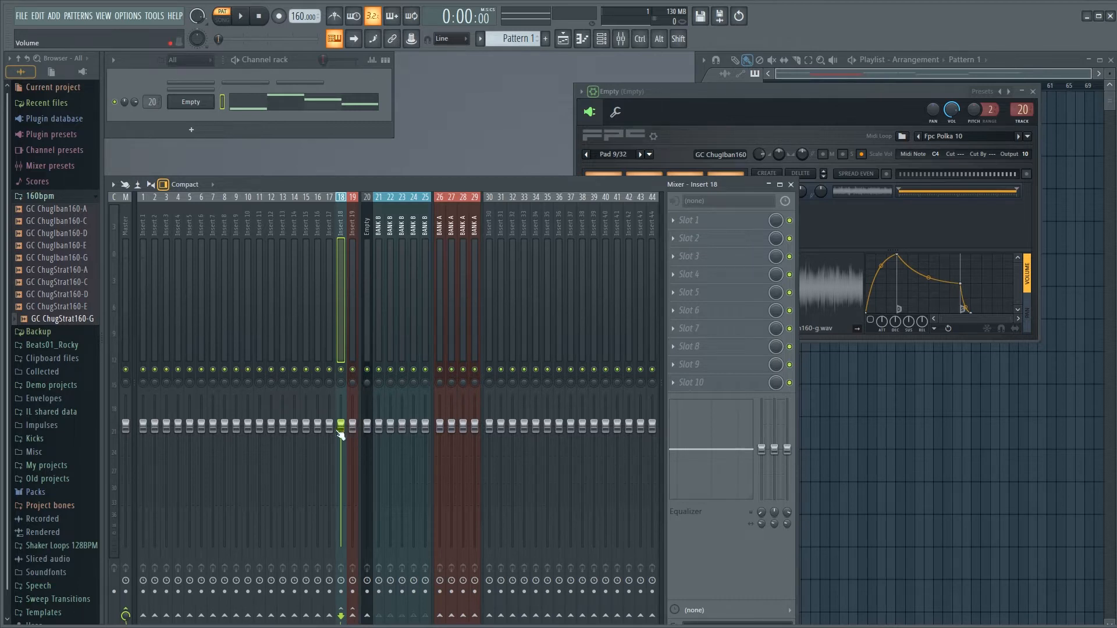
# - Load the 30Hz + 18kHz cut preset in Insert 19's Fruity Parametric EQ 2 and shift its lowest band up in frequency
pyautogui.click(369, 310)
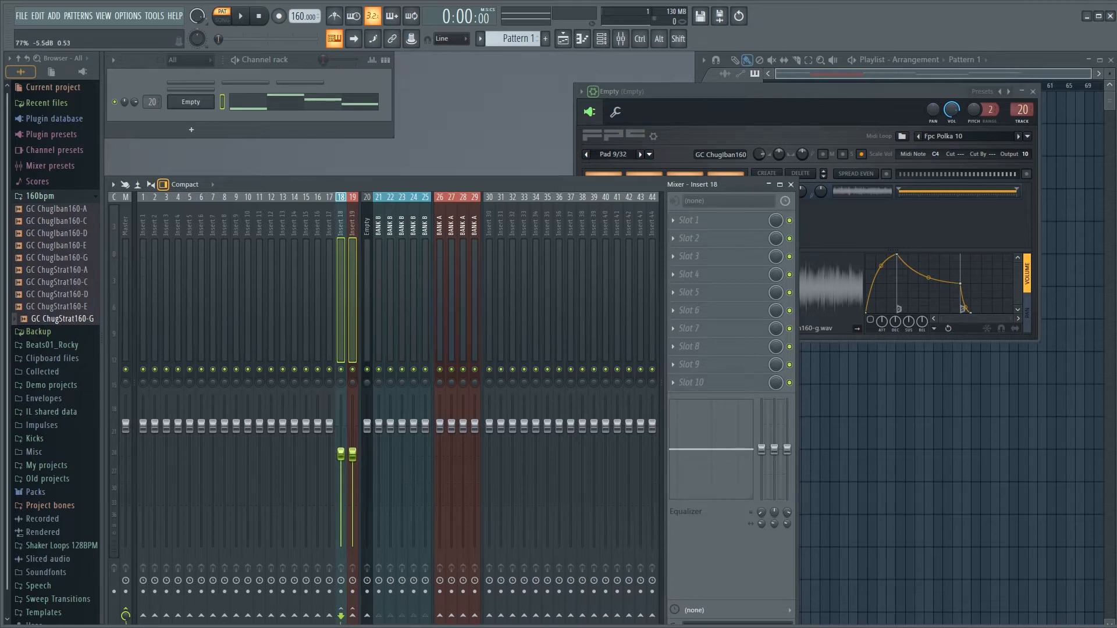
pyautogui.click(354, 345)
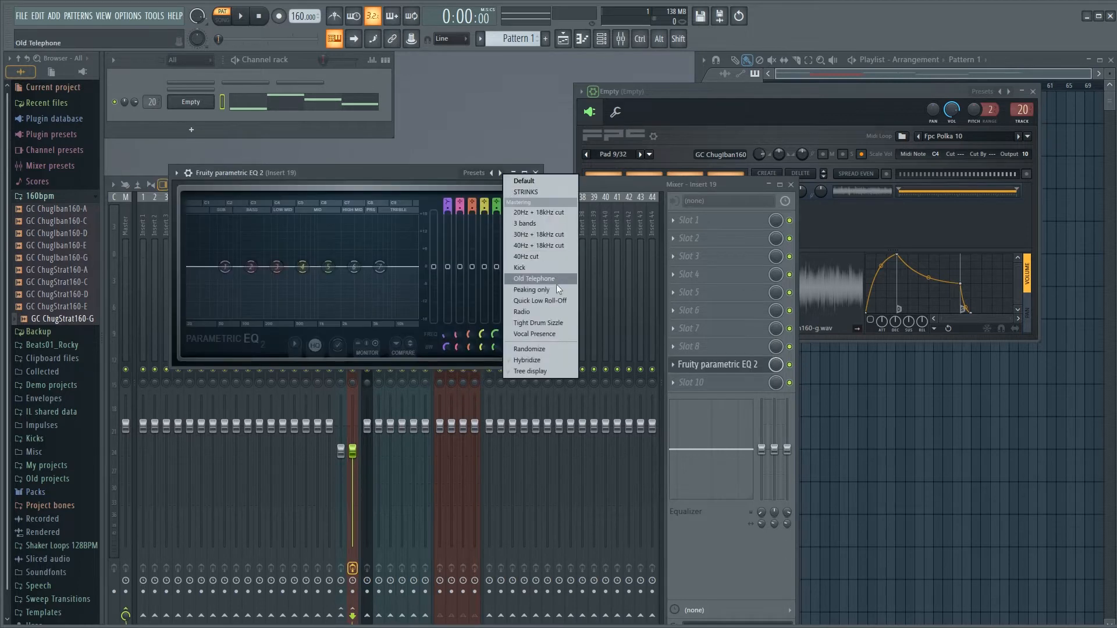
pyautogui.click(555, 231)
pyautogui.press('space')
pyautogui.moveTo(226, 267); pyautogui.dragTo(244, 266)
pyautogui.press('space')
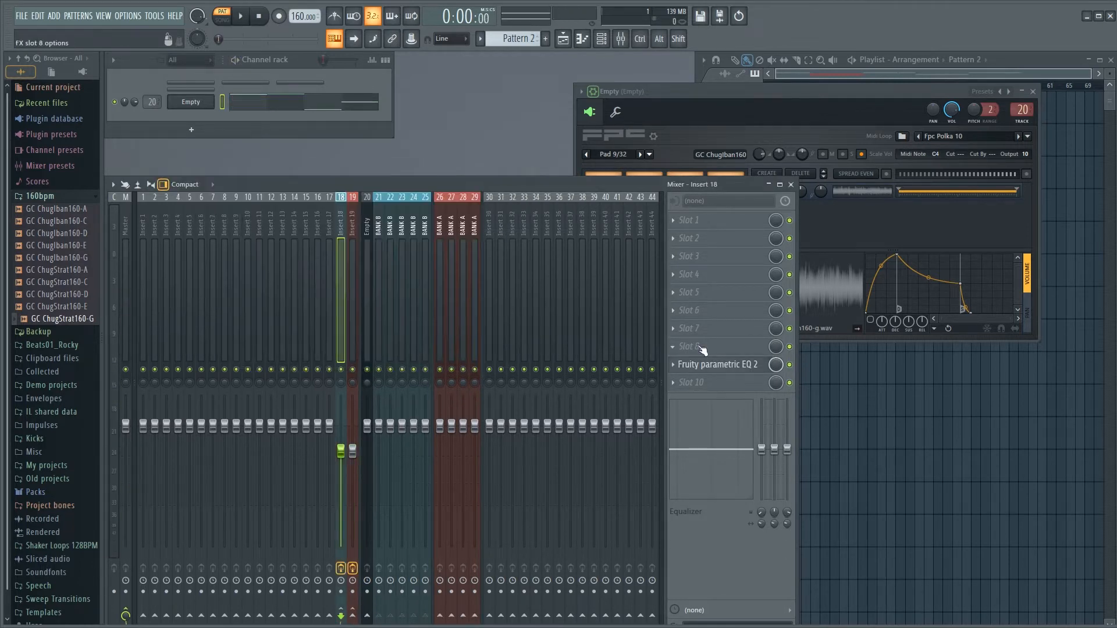
# - Add C6-SideChain Stereo to slot 8 of Insert 18 and choose its Acoustic Body preset
pyautogui.click(697, 346)
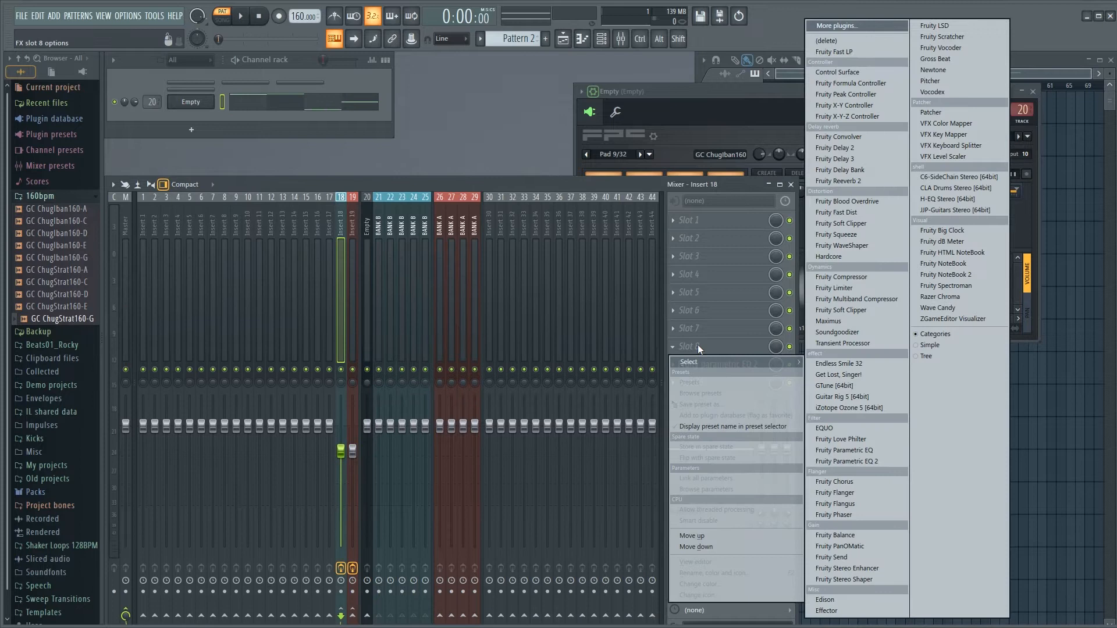
pyautogui.click(951, 174)
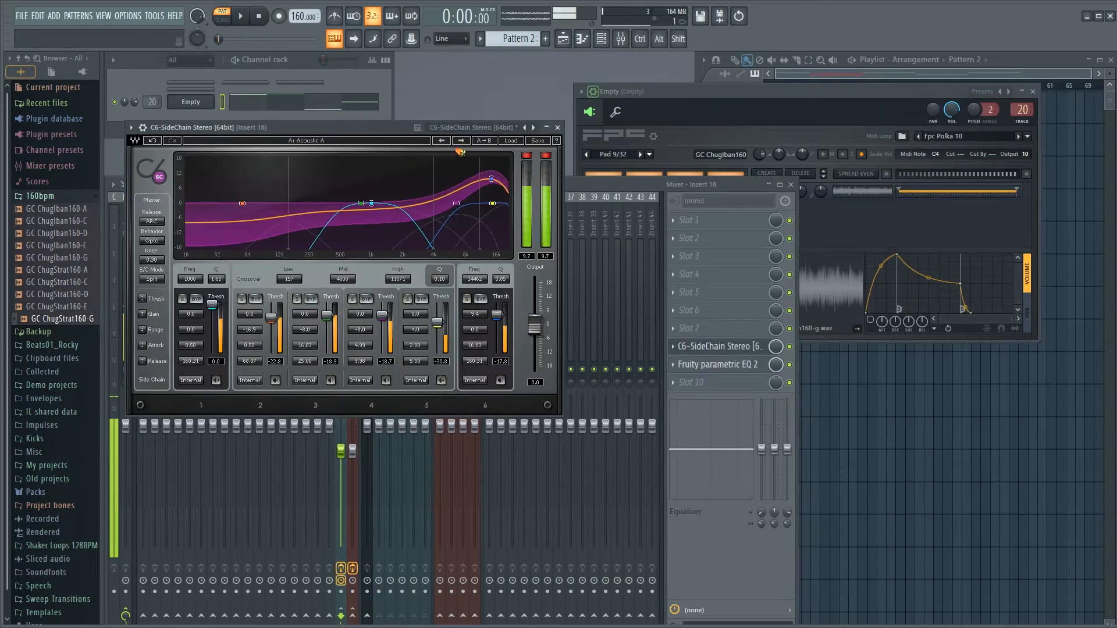
pyautogui.click(461, 142)
pyautogui.click(460, 142)
pyautogui.click(460, 141)
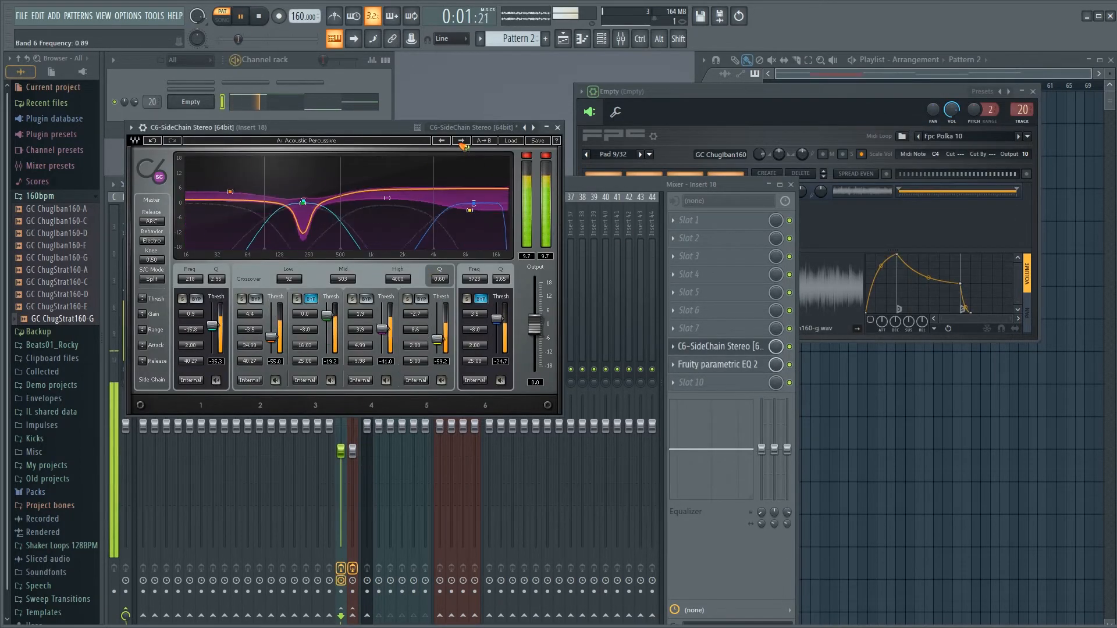
pyautogui.click(441, 142)
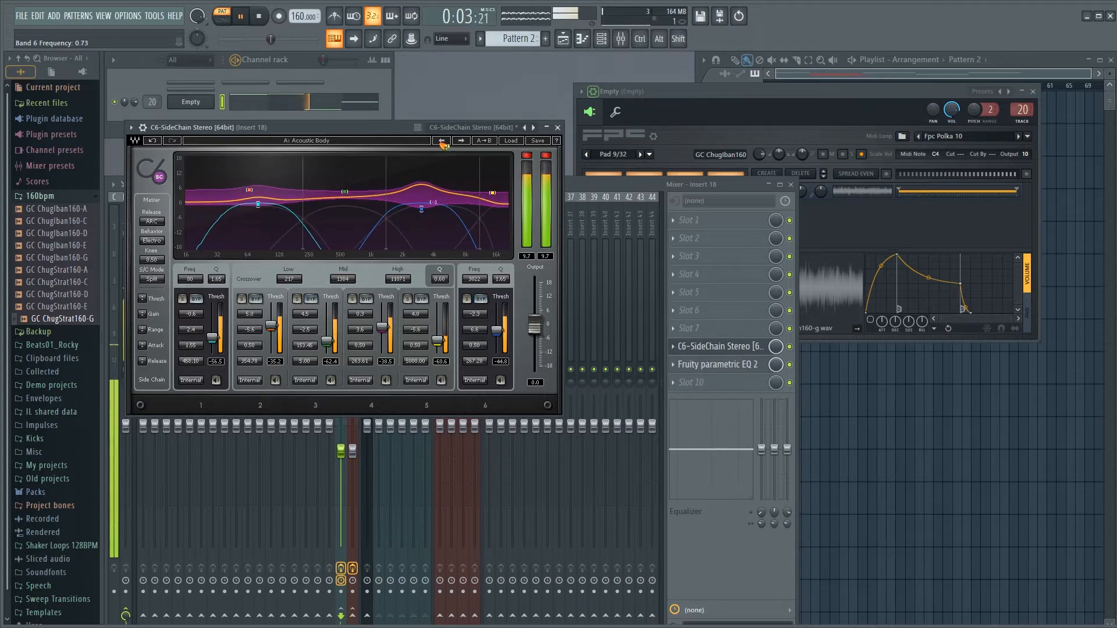
# - Reshape the C6 curve by lowering the gain of band 4 and slightly raising the low-frequency blue band
pyautogui.moveTo(433, 202); pyautogui.dragTo(439, 215)
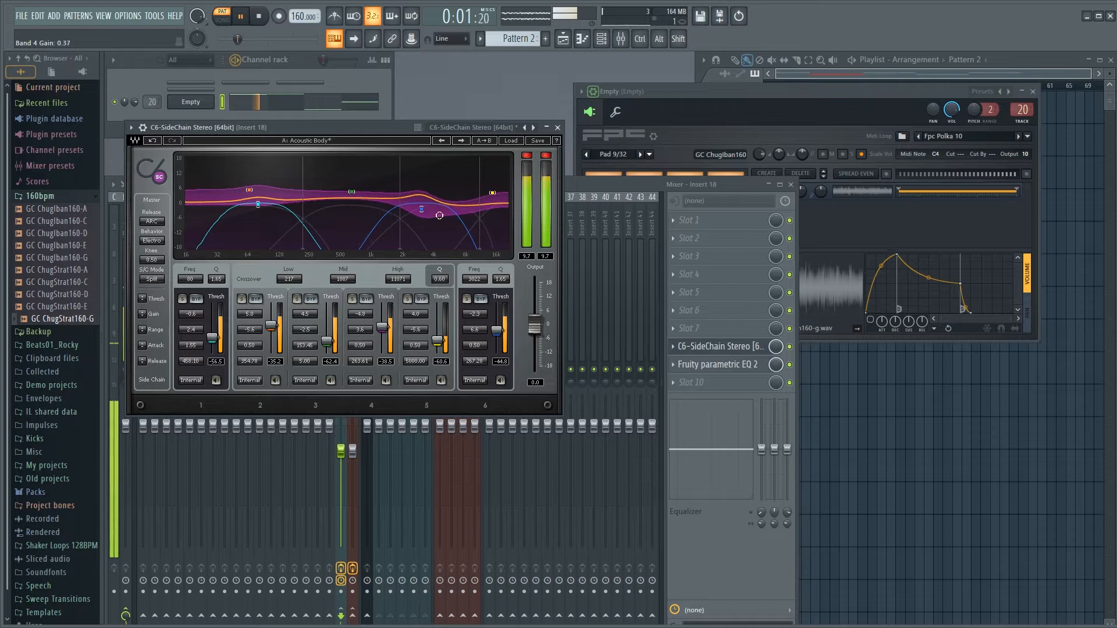
pyautogui.moveTo(257, 204)
pyautogui.mouseDown()
pyautogui.moveTo(247, 233)
pyautogui.moveTo(251, 198)
pyautogui.mouseUp()
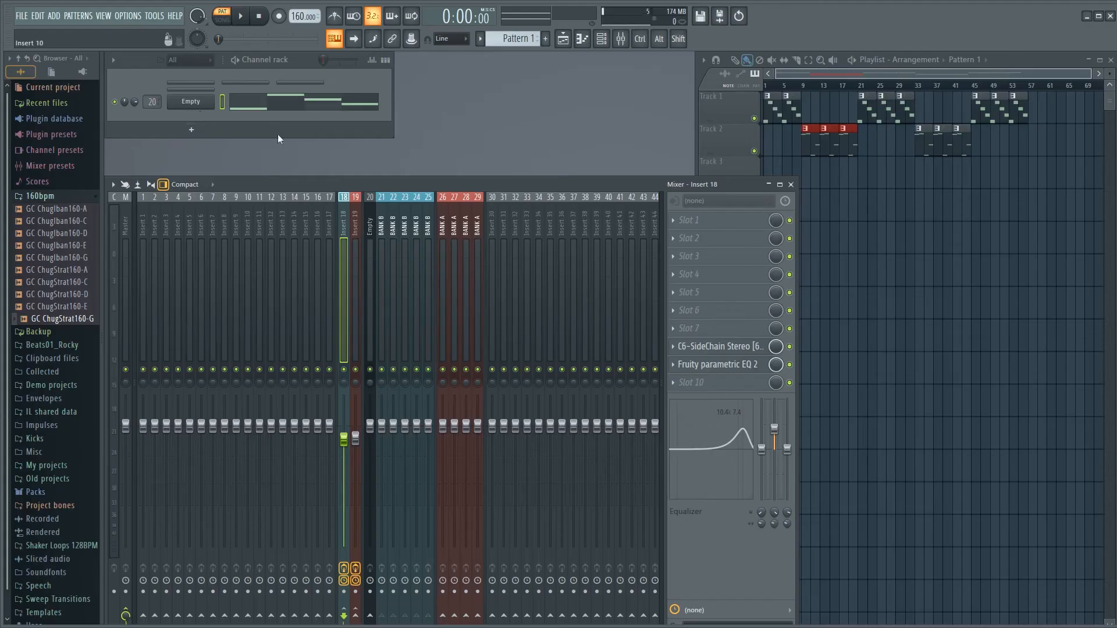
# - Add a second FPC channel and load the HQ Rock Kit preset into it
pyautogui.click(191, 129)
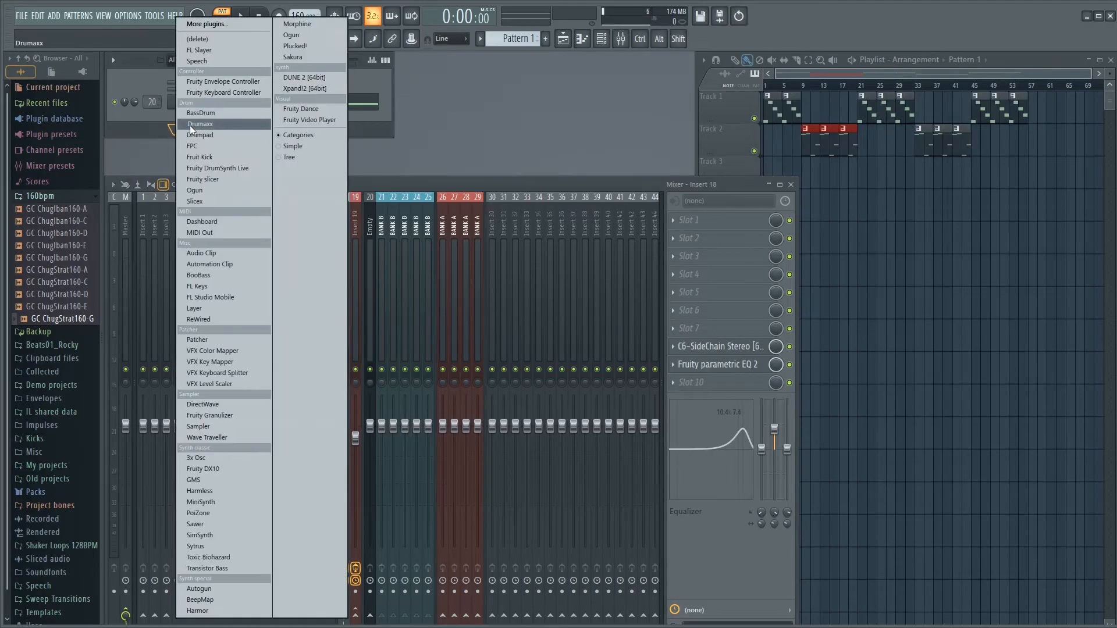
pyautogui.click(212, 145)
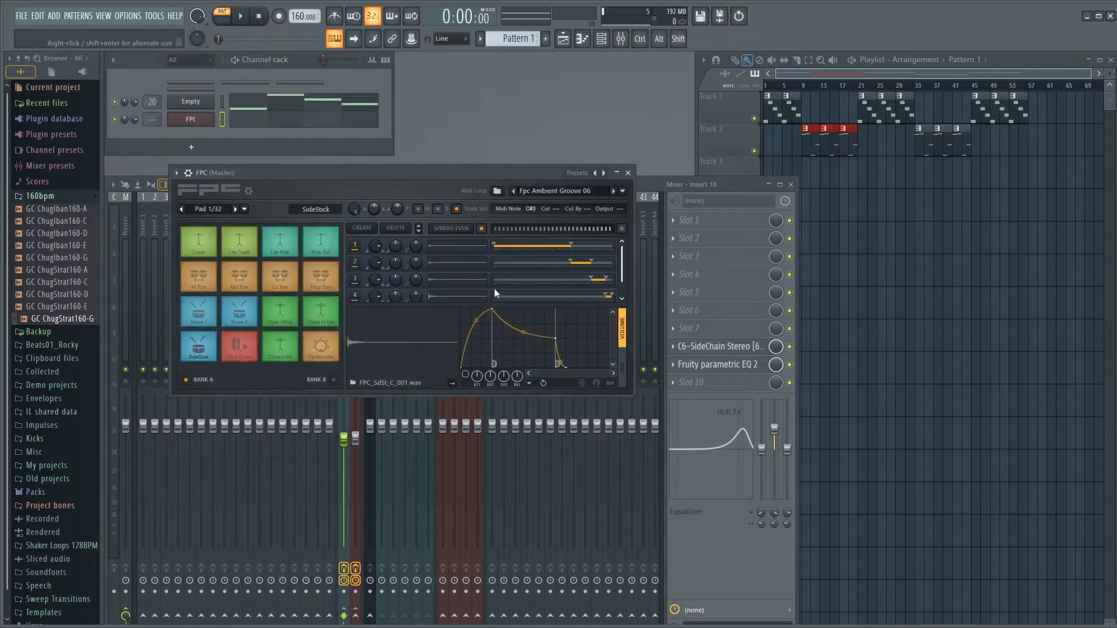
pyautogui.click(605, 173)
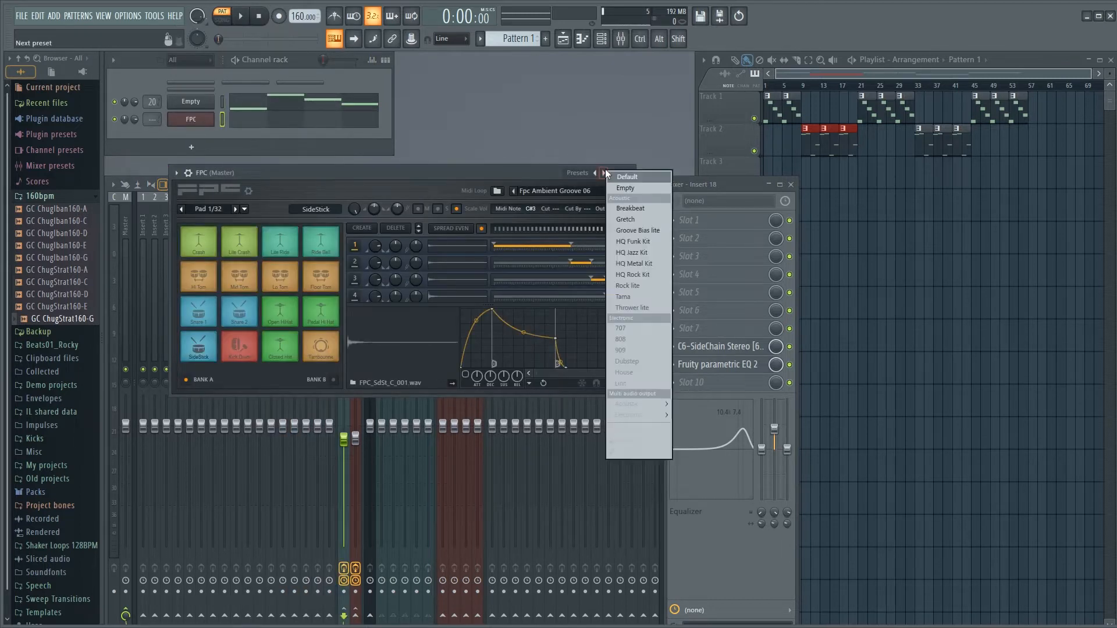
pyautogui.click(647, 273)
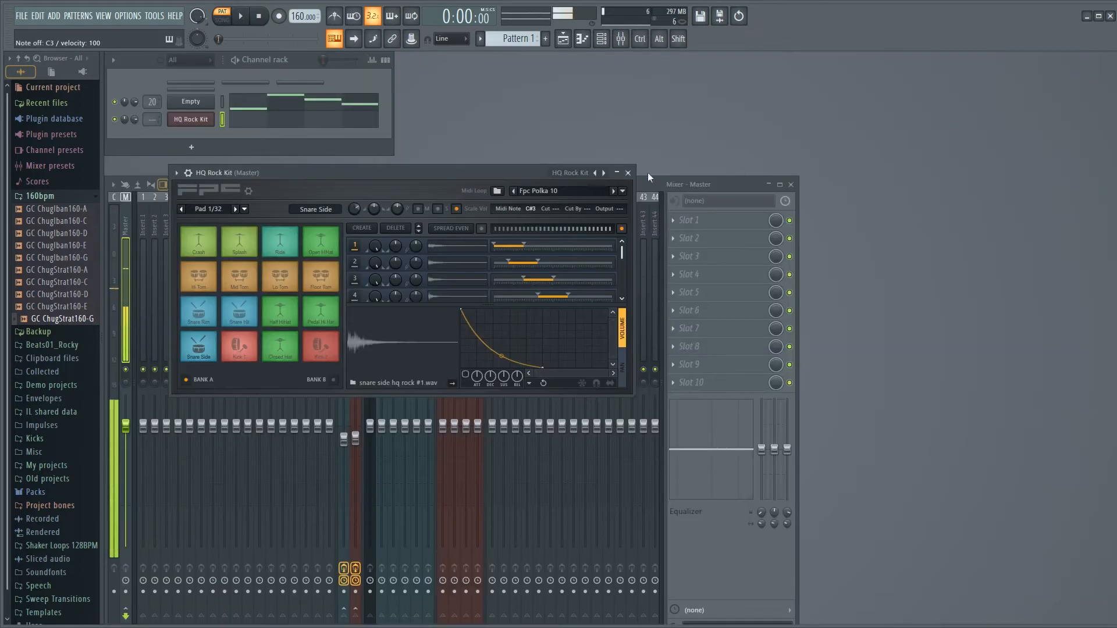
# - Route the HQ Rock Kit channel to mixer track 5 and close its plugin window
pyautogui.moveTo(437, 173); pyautogui.dragTo(588, 112)
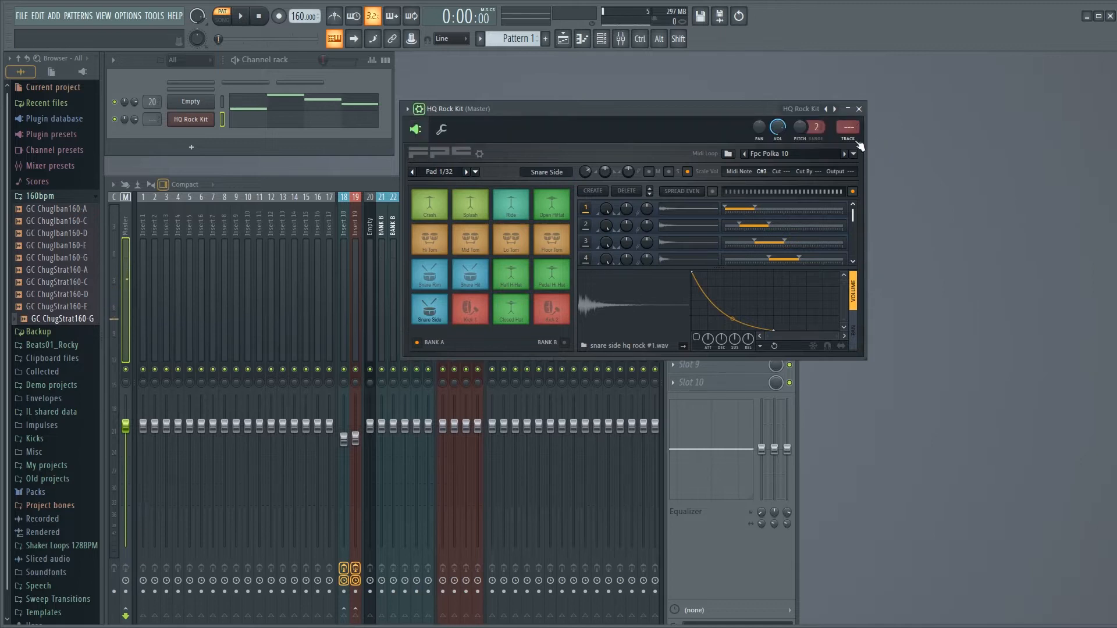
pyautogui.hotkey('ctrl', 'l')
pyautogui.click(859, 109)
# - Audition a drum hit from the kit and add Soundgoodizer to slot 9 of the HQ Rock Kit mixer track
pyautogui.press('z')
pyautogui.press('z')
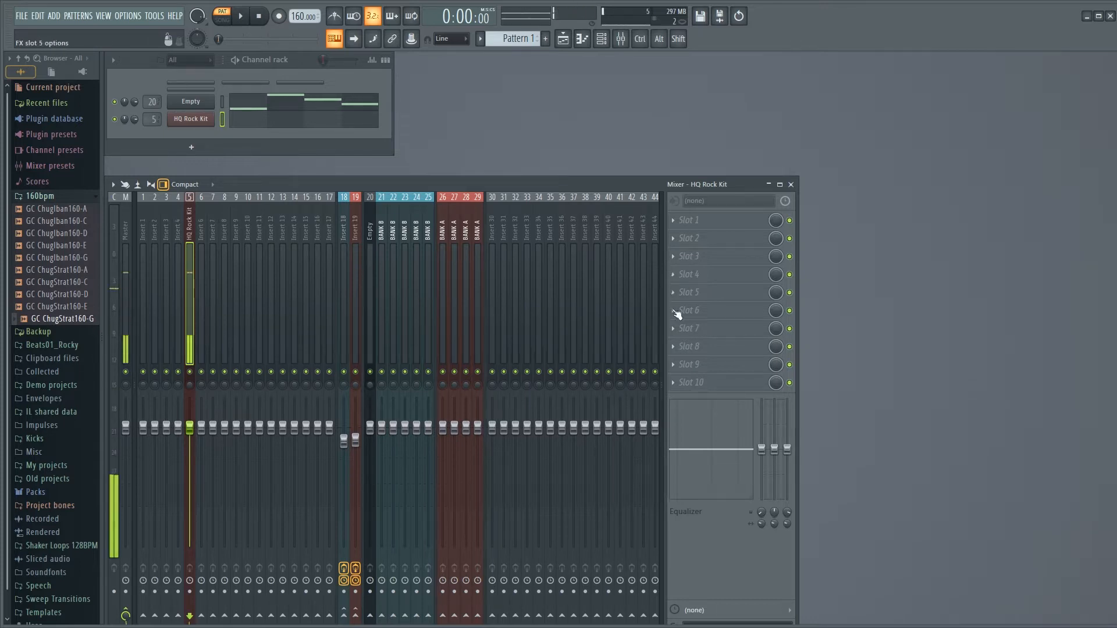
pyautogui.click(706, 362)
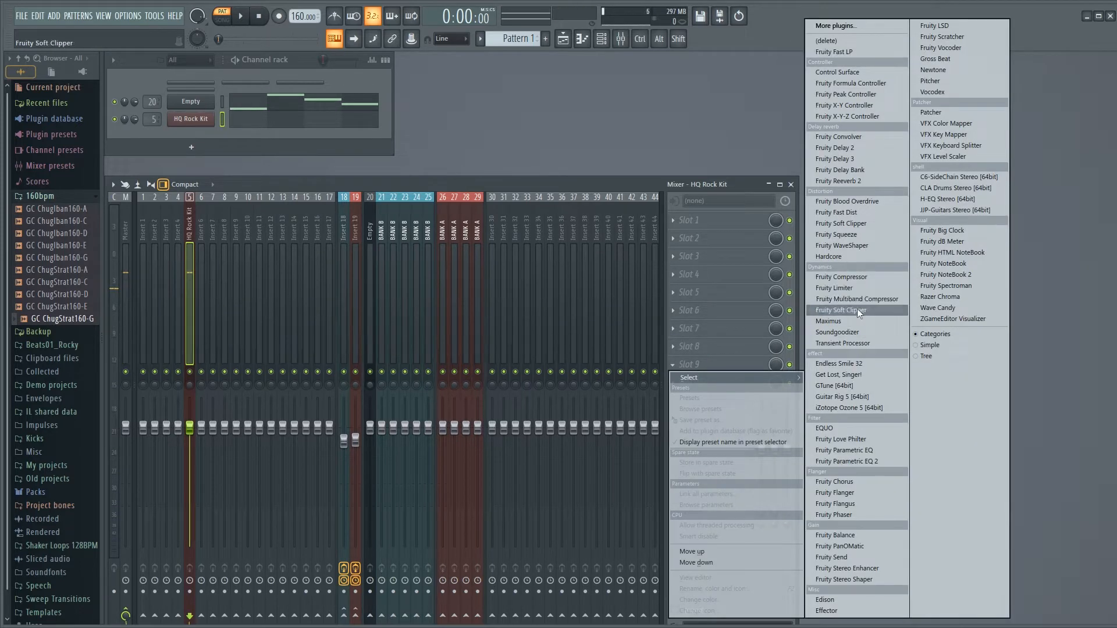
pyautogui.click(846, 330)
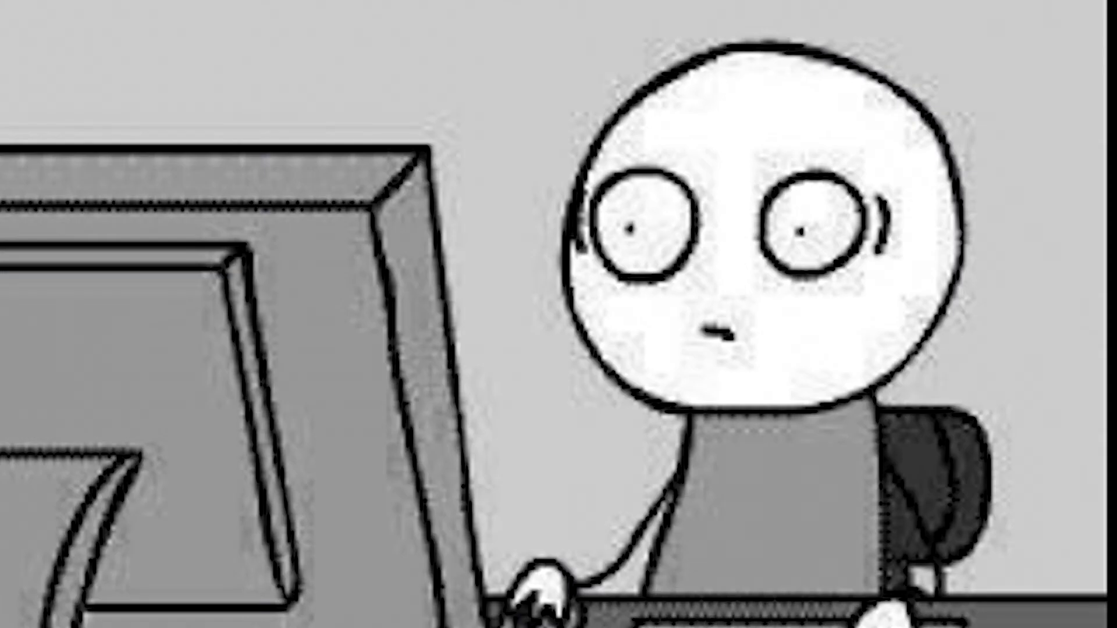
pyautogui.moveTo(621, 226); pyautogui.dragTo(611, 283)
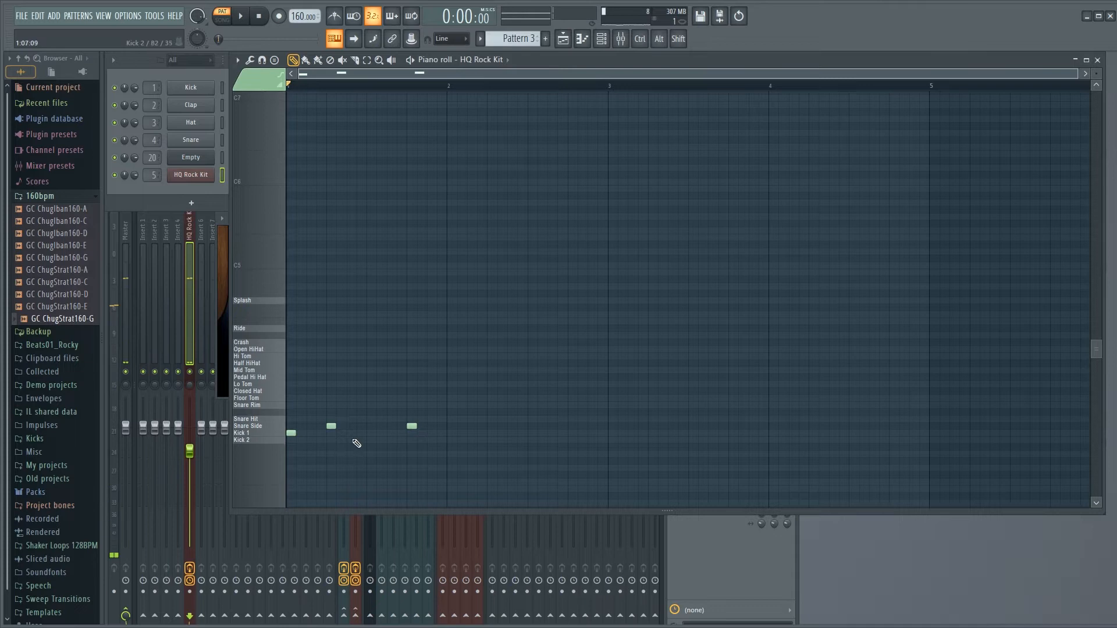
# - Try a hand-placed beat with a second Kick 1 note and both snares on Snare Hit, and clear all its notes
pyautogui.click(392, 433)
pyautogui.press('space')
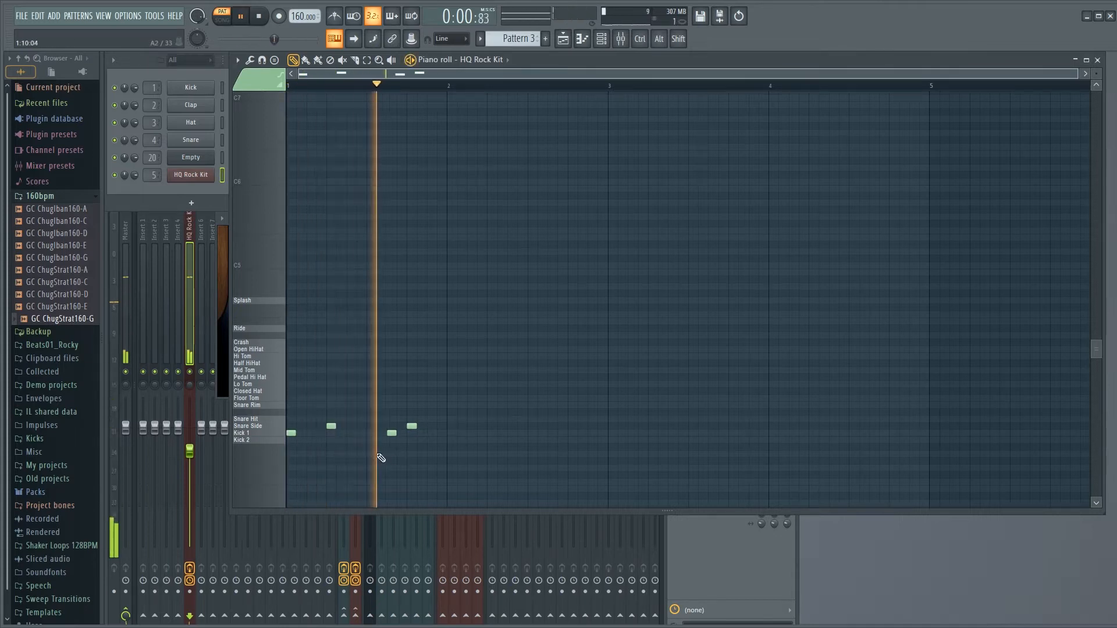
pyautogui.moveTo(328, 428); pyautogui.dragTo(469, 432)
pyautogui.keyDown('ctrl'); pyautogui.click(419, 409); pyautogui.keyUp('ctrl')
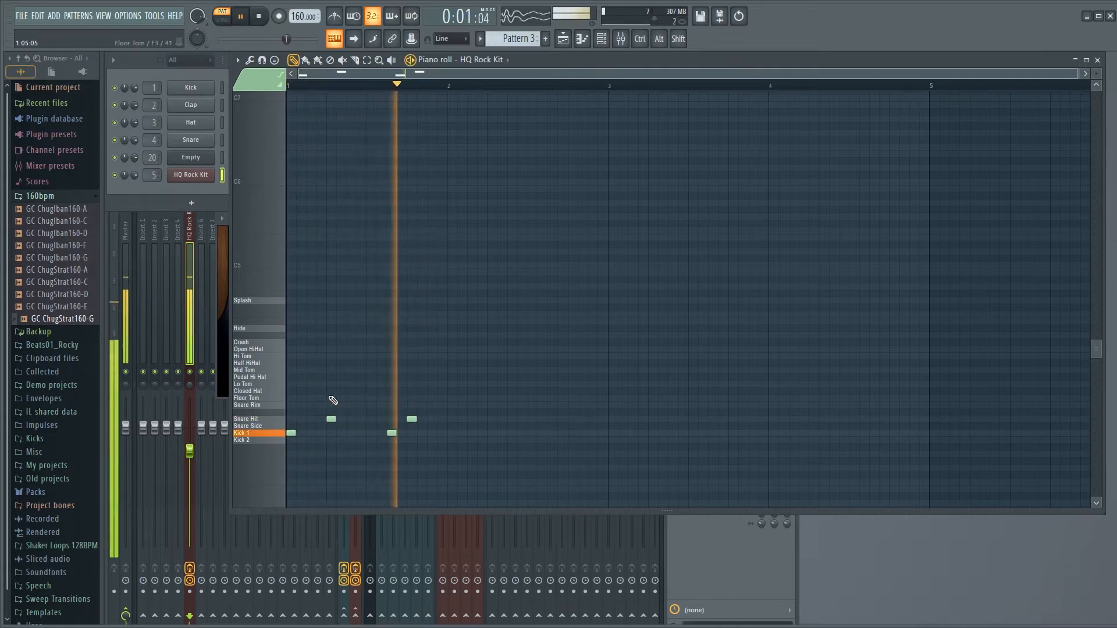
pyautogui.press('space')
pyautogui.moveTo(469, 383); pyautogui.dragTo(281, 474)
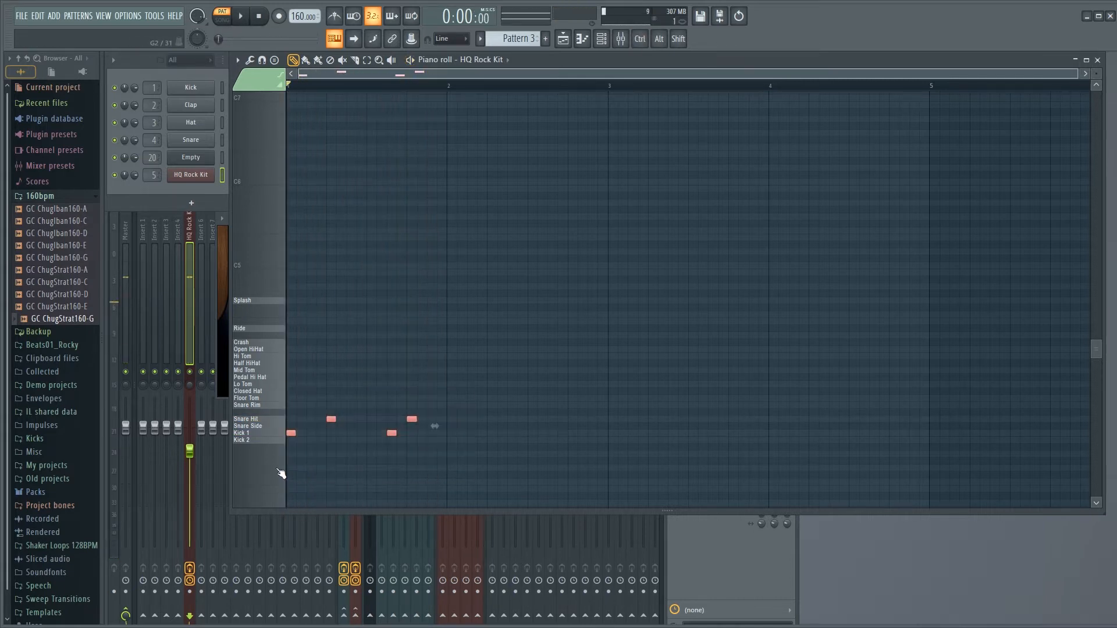
# - Load the drum loop fpc_rock_01.mid from the Rock Loops folder into HQ Rock Kit and listen to it
pyautogui.click(211, 179)
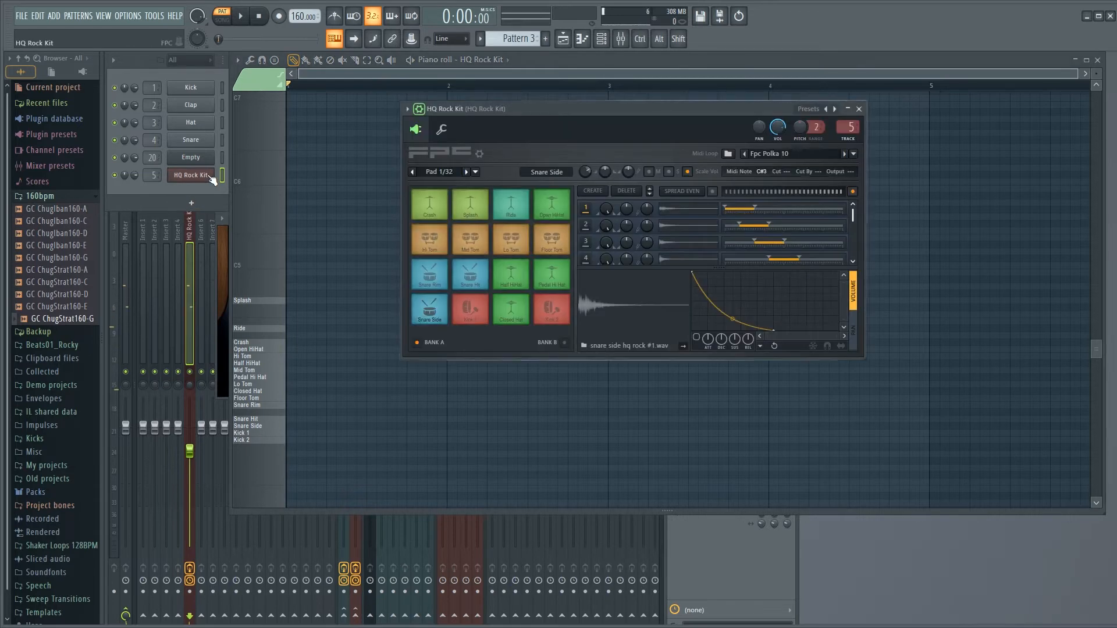
pyautogui.click(727, 154)
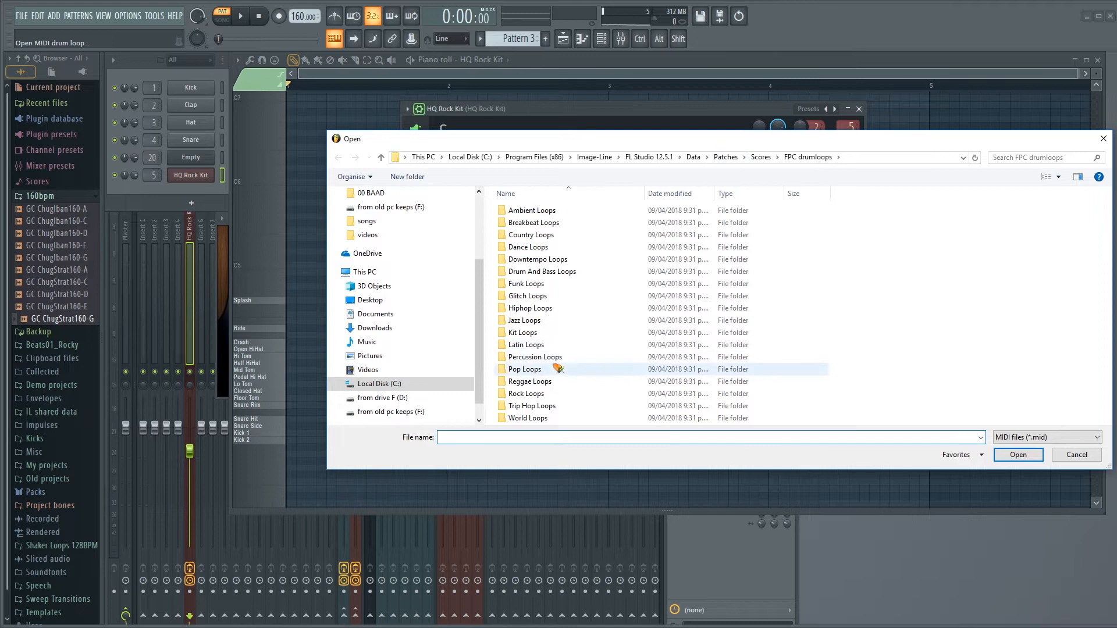
pyautogui.doubleClick(531, 393)
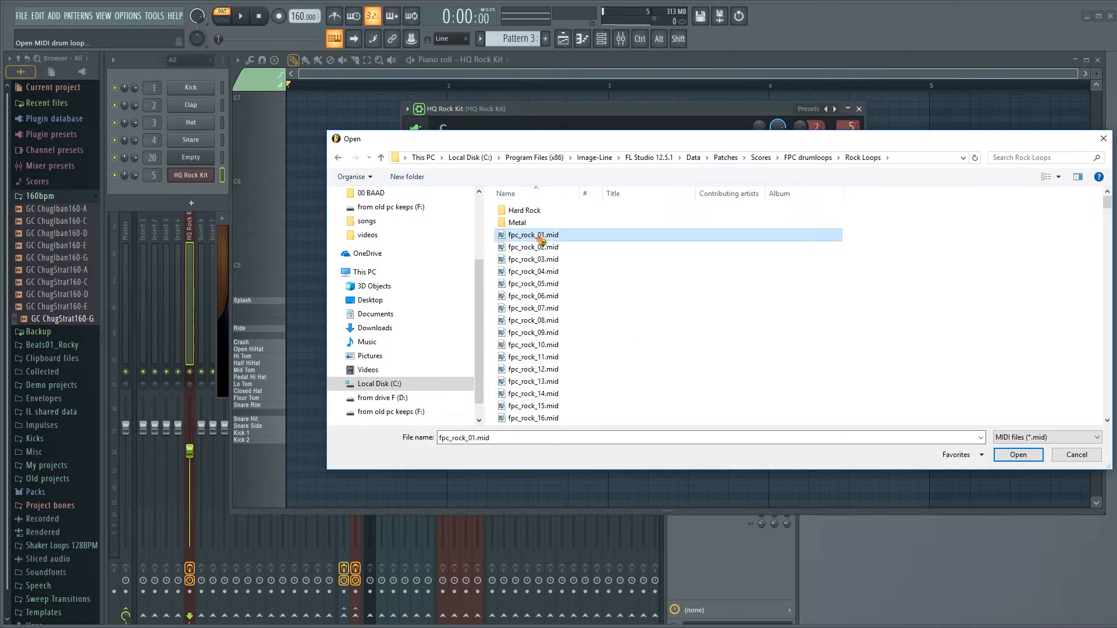
pyautogui.doubleClick(541, 240)
pyautogui.press('space')
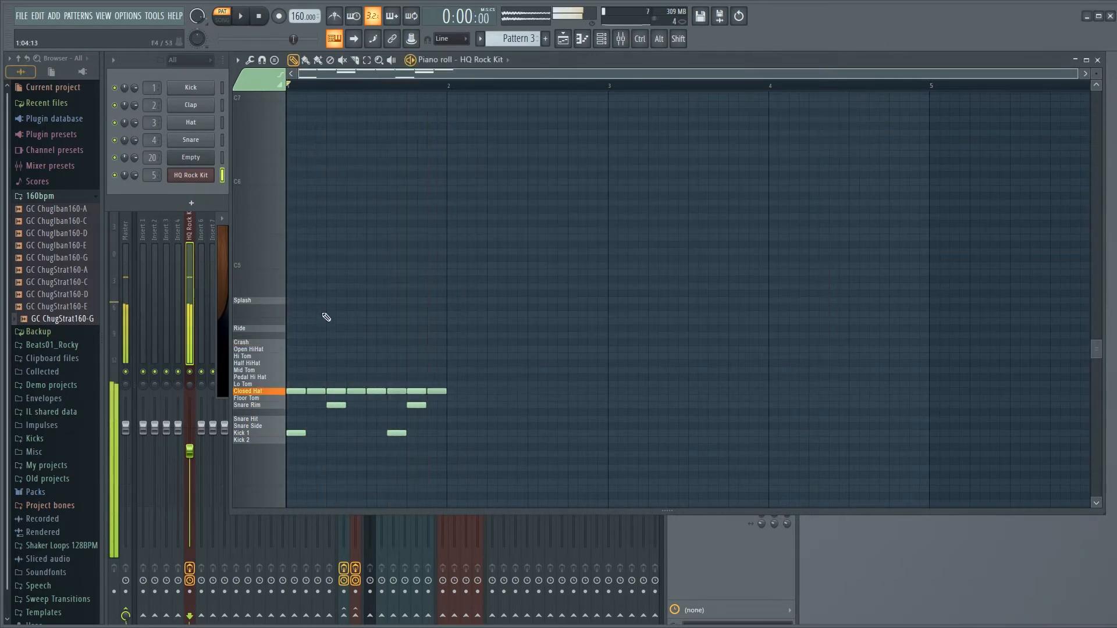
pyautogui.press('space')
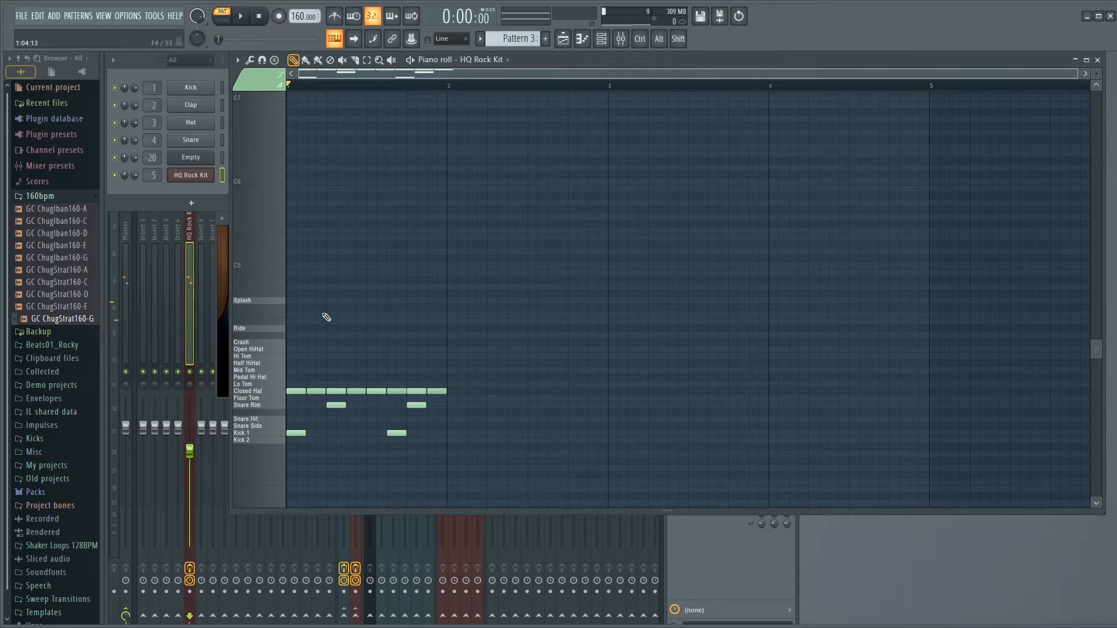
# - Play the chosen one-bar drum loop, duplicate its notes three times to fill four bars, and close the piano roll
pyautogui.press('space')
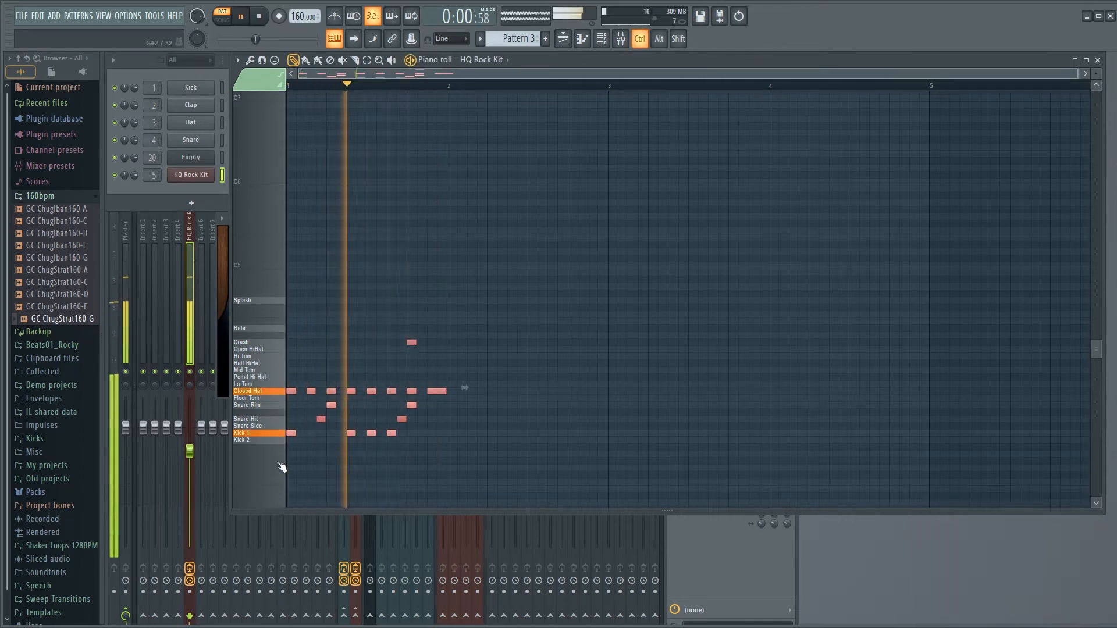
pyautogui.hotkey('ctrl', 'b')
pyautogui.hotkey('ctrl', 'b')
pyautogui.hotkey('ctrl', 'b')
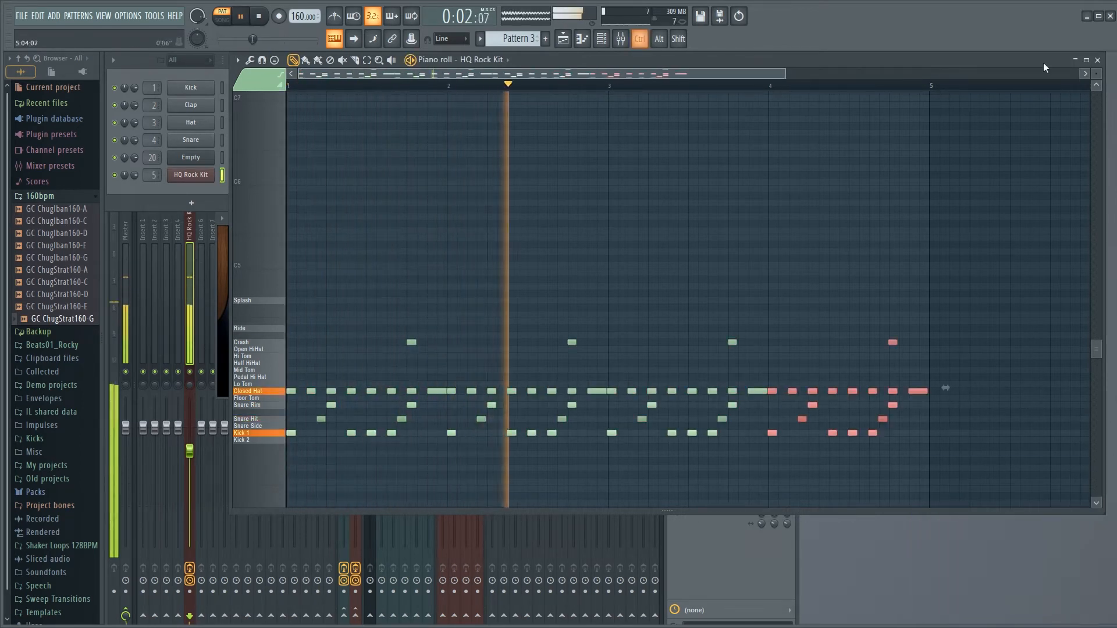
pyautogui.click(1098, 60)
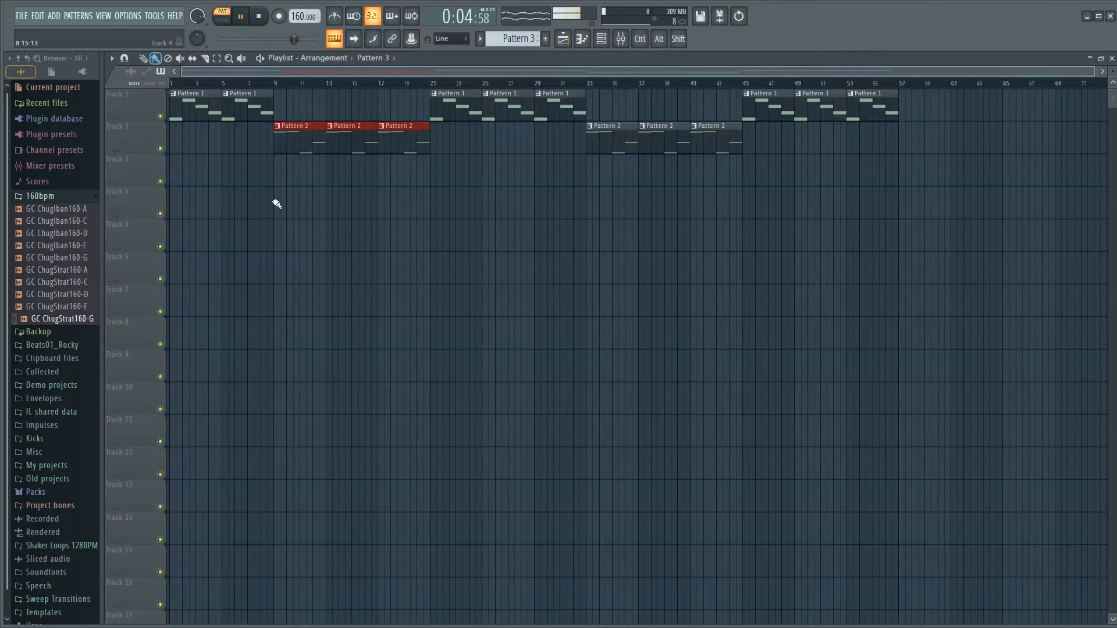
# - Paint three Pattern 3 drum clips on Track 4 beneath each of the two groups of Pattern 2 clips
pyautogui.moveTo(279, 211); pyautogui.dragTo(390, 211)
pyautogui.moveTo(588, 211); pyautogui.dragTo(686, 211)
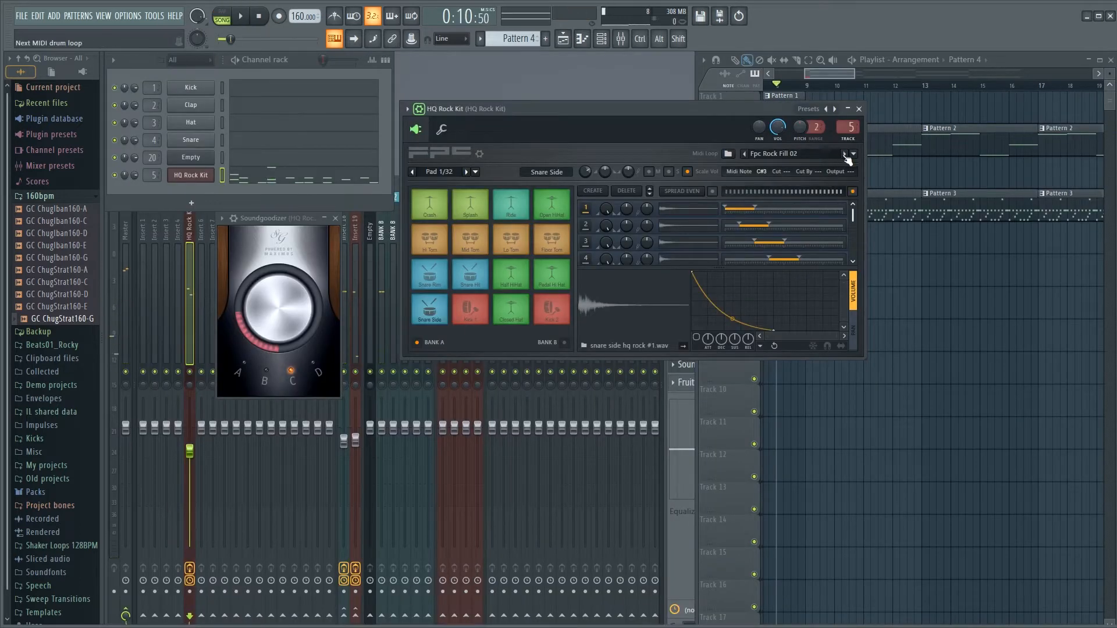
# - Switch Pattern 4's MIDI loop to Fpc Rock Fill 03, play the song and close the HQ Rock Kit window
pyautogui.click(844, 154)
pyautogui.press('space')
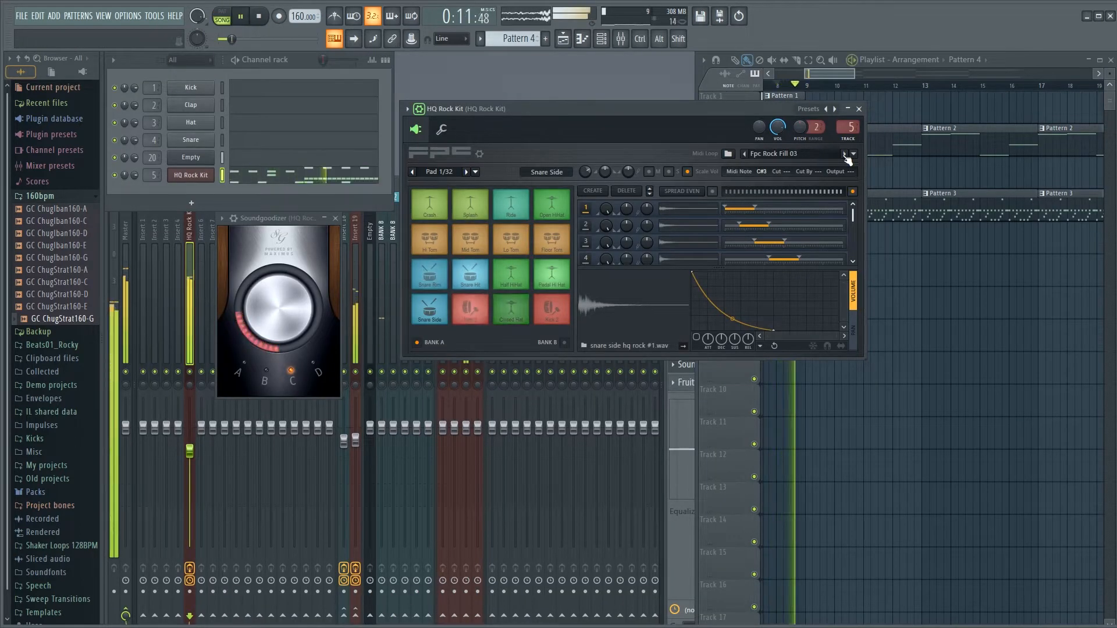
pyautogui.click(858, 109)
# - Place Pattern 4 drum fill clips at bar 8 on Track 5 and bar 20 on Track 6 of the playlist
pyautogui.scroll(-5, 837, 289)
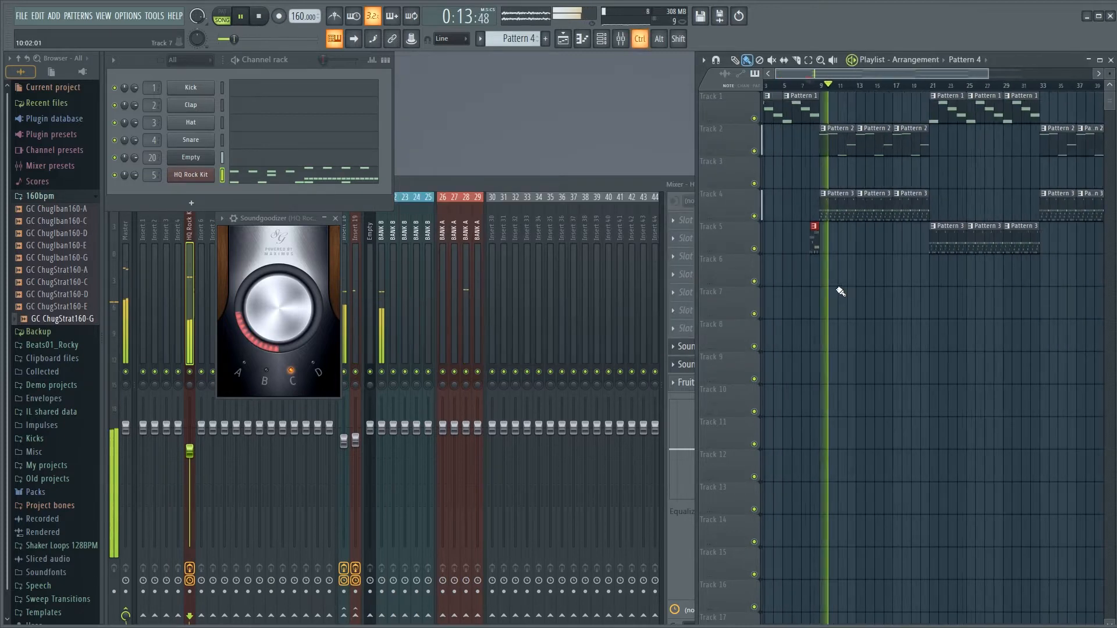
pyautogui.scroll(4, 895, 256)
pyautogui.click(890, 264)
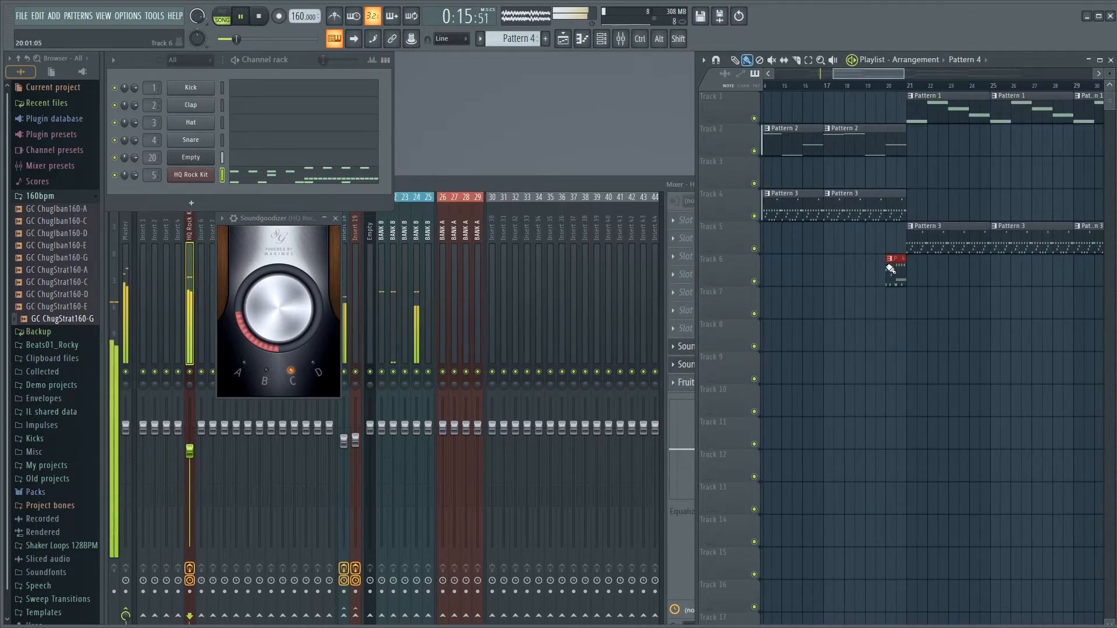
# - Shorten the last Pattern 3 clip before the bar 20 fill on Track 4 to make room for it, and play the song
pyautogui.moveTo(893, 206); pyautogui.dragTo(886, 246)
pyautogui.moveTo(898, 289); pyautogui.dragTo(1001, 271)
pyautogui.press('space')
pyautogui.moveTo(1038, 212); pyautogui.dragTo(905, 256)
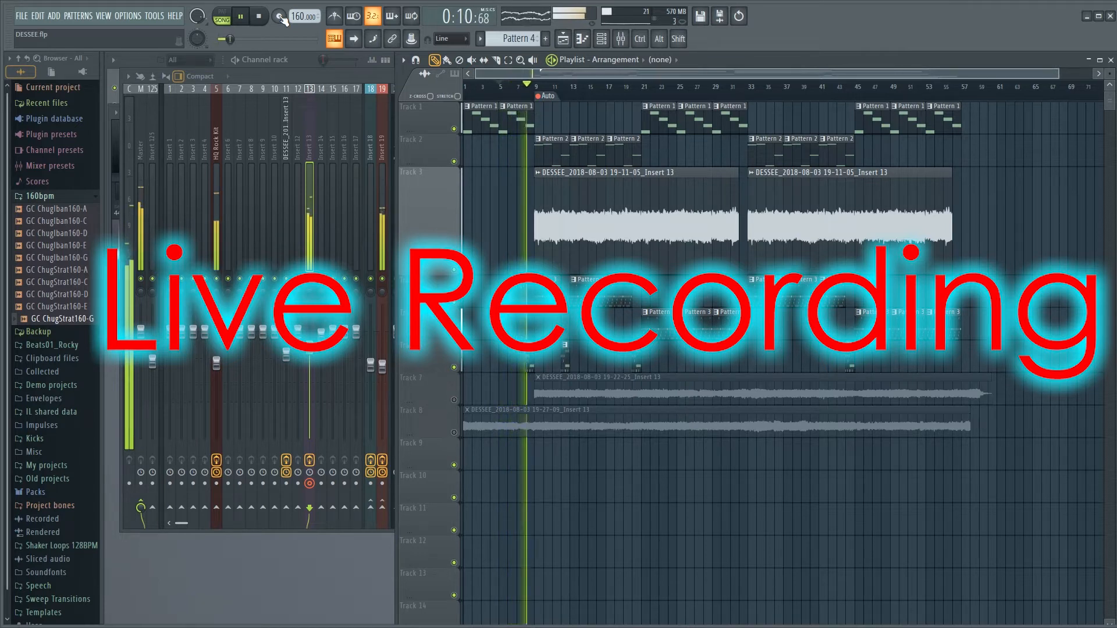
# - Switch on recording while the song plays to capture a live take through mixer insert 13
pyautogui.click(280, 16)
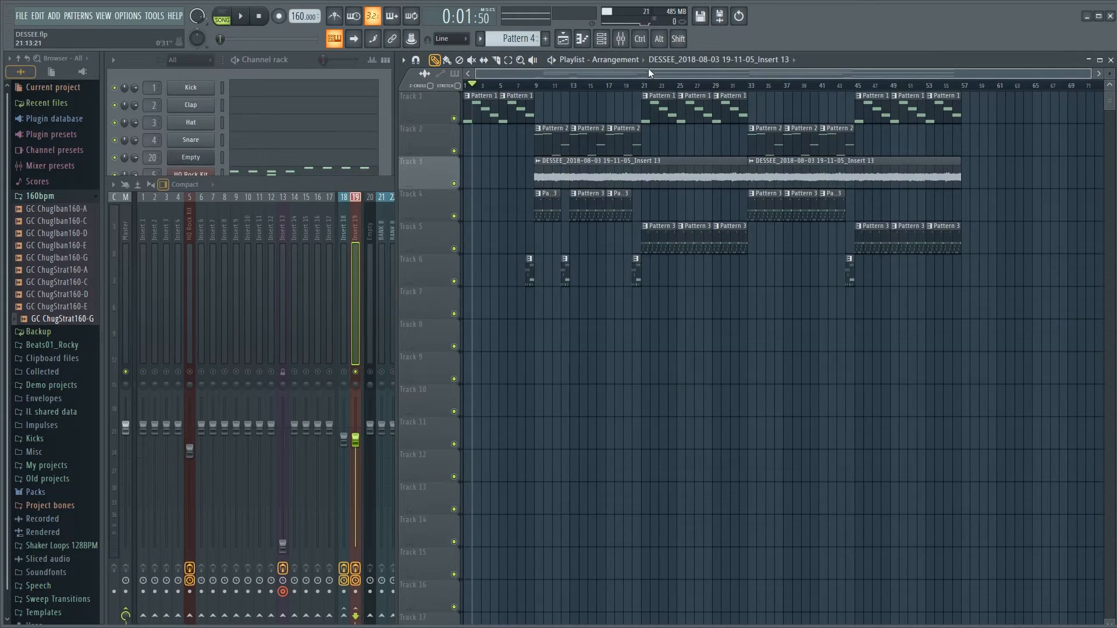
# - Enlarge Track 3, route its recorded audio clip to free mixer track 6, and play the song
pyautogui.moveTo(427, 187); pyautogui.dragTo(416, 261)
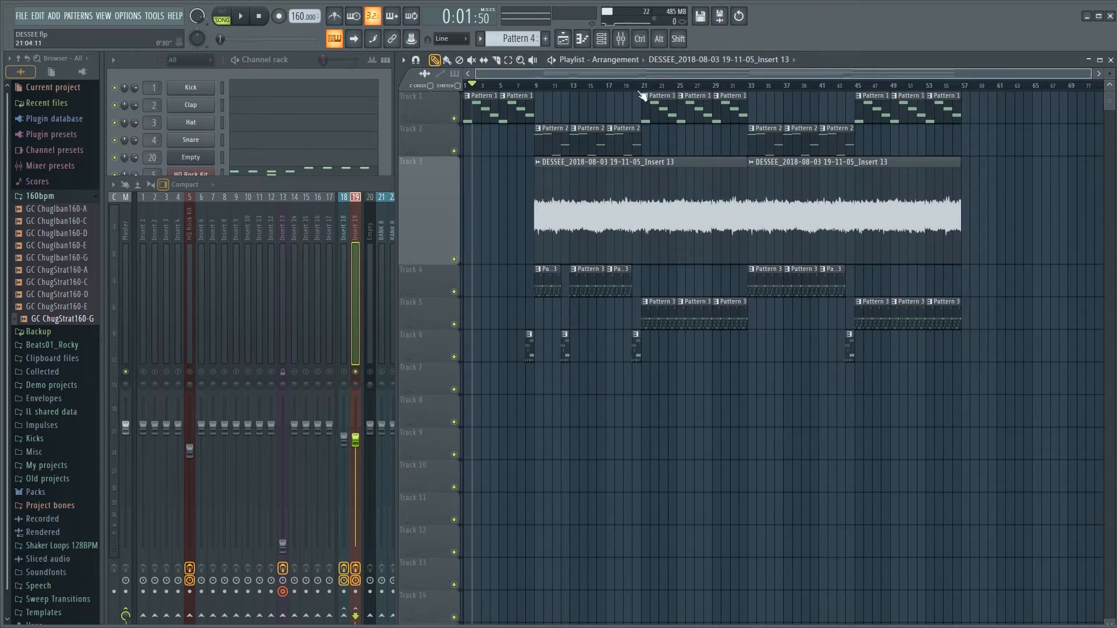
pyautogui.doubleClick(588, 213)
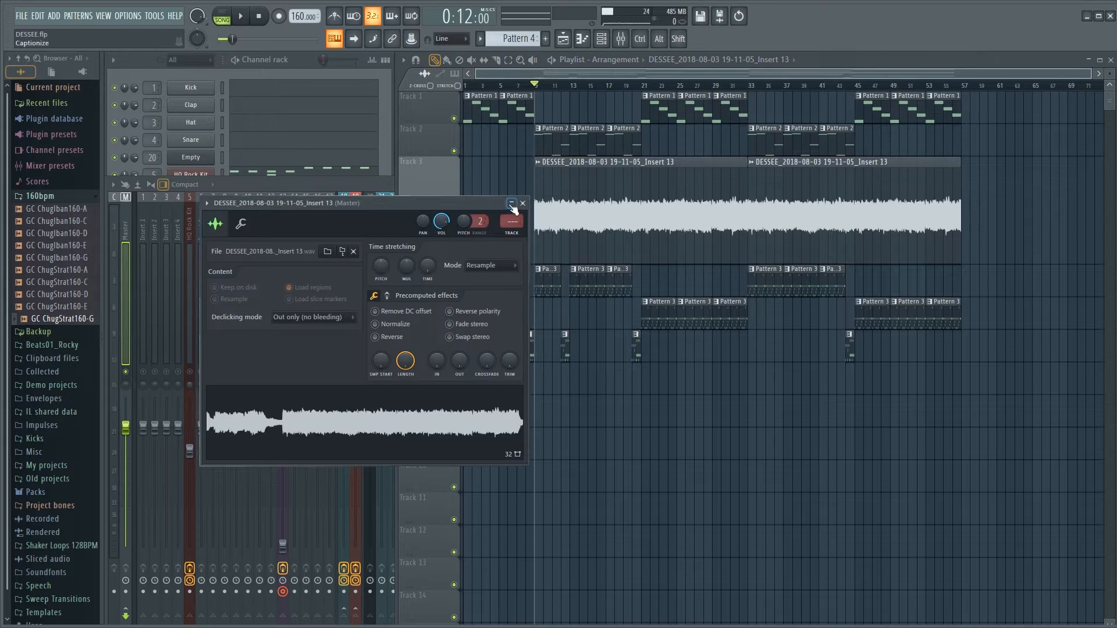
pyautogui.click(517, 238)
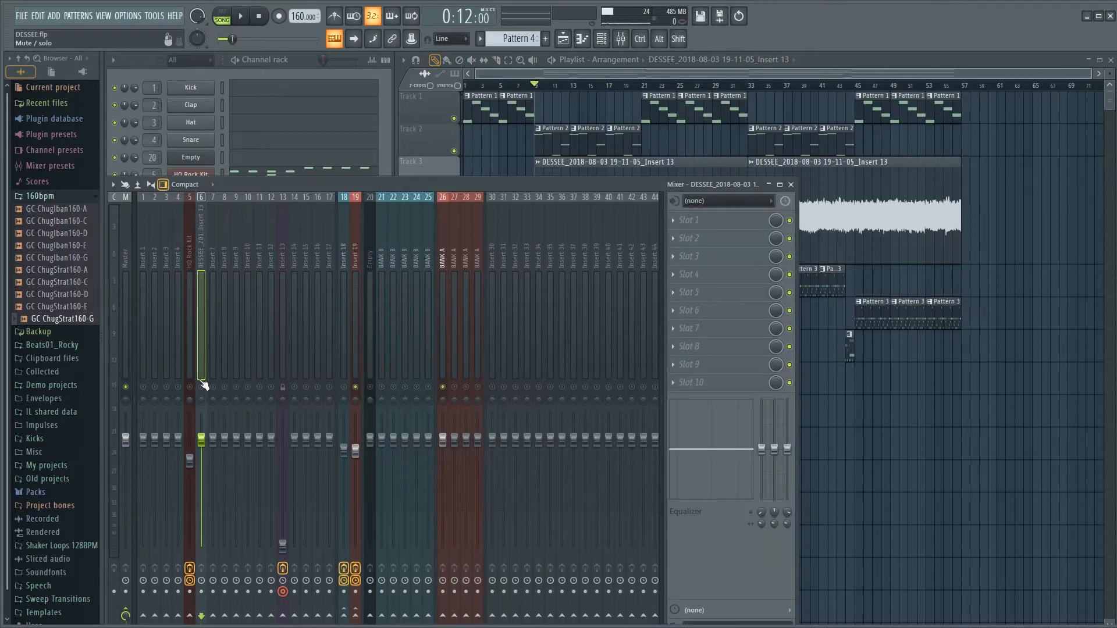
pyautogui.press('space')
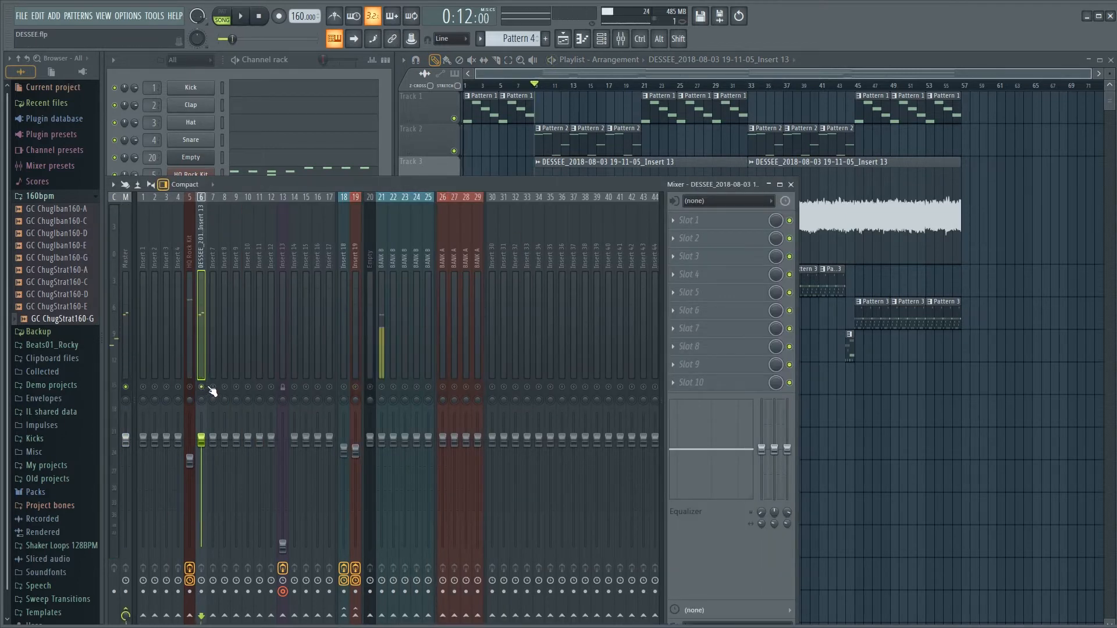
# - Change the audio output device to Headset Earphone (Razer Kraken 7.1 V2), close the settings and mixer, and play the song
pyautogui.press('F10')
pyautogui.click(429, 156)
pyautogui.click(444, 198)
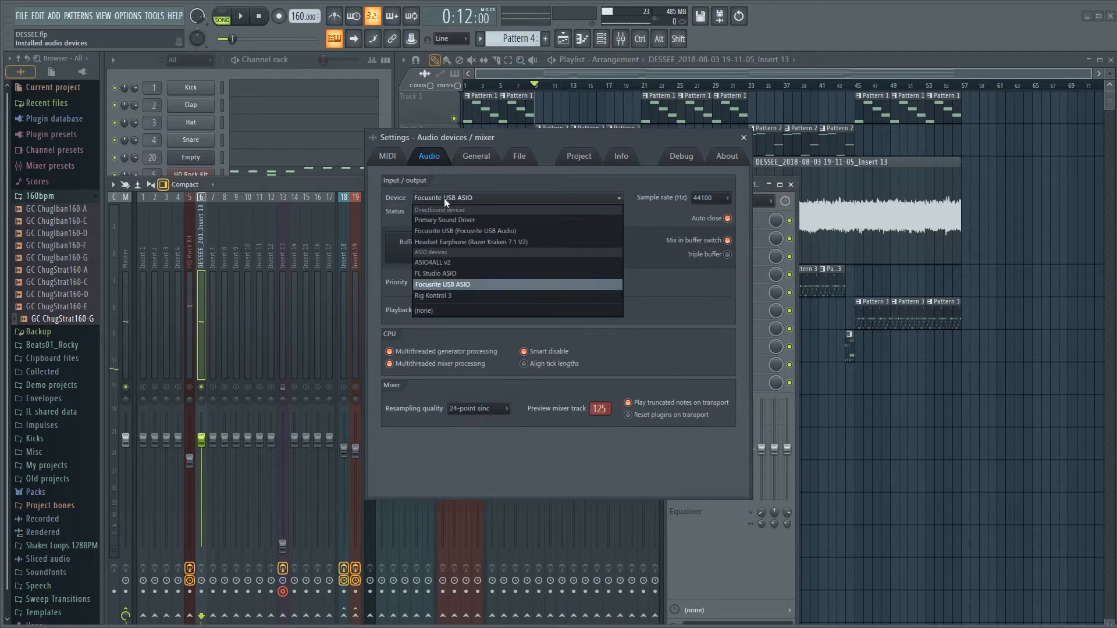
pyautogui.click(466, 240)
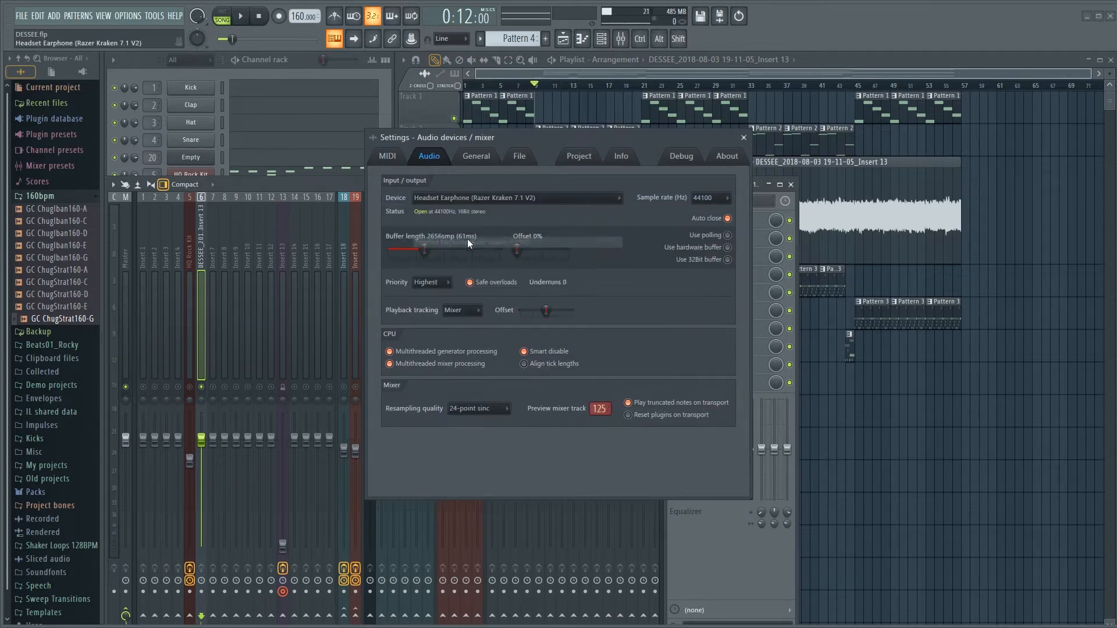
pyautogui.click(743, 138)
pyautogui.click(601, 69)
pyautogui.press('space')
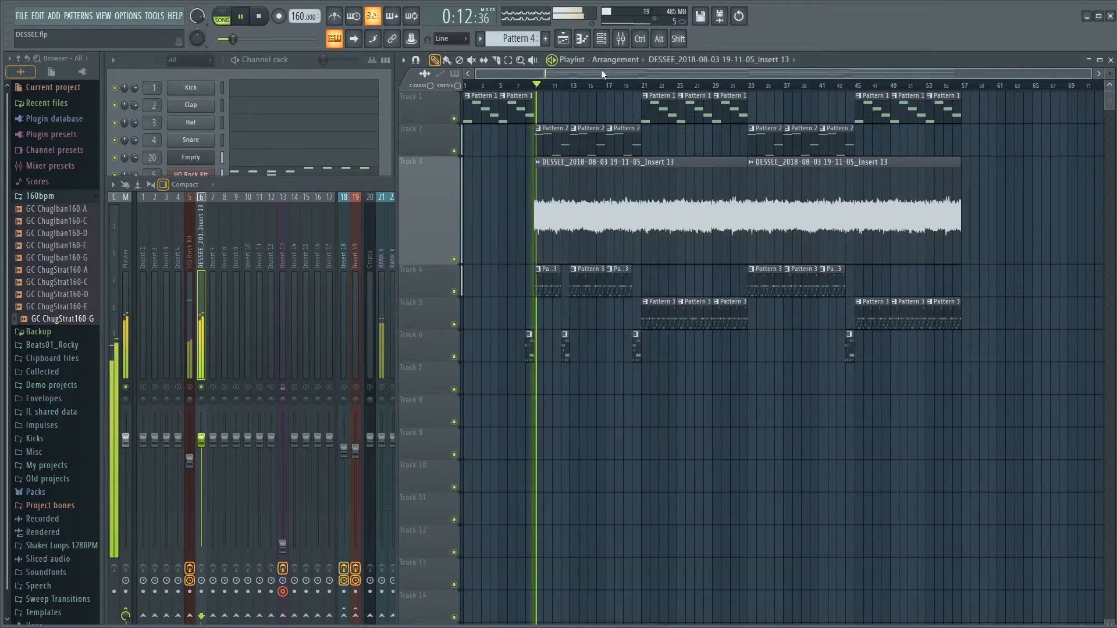
# - Process the recorded clip's mixer track with Fruity Parametric EQ 2 in slot 9 and H-EQ Stereo's Bass 1 preset, and close the mixer
pyautogui.click(202, 440)
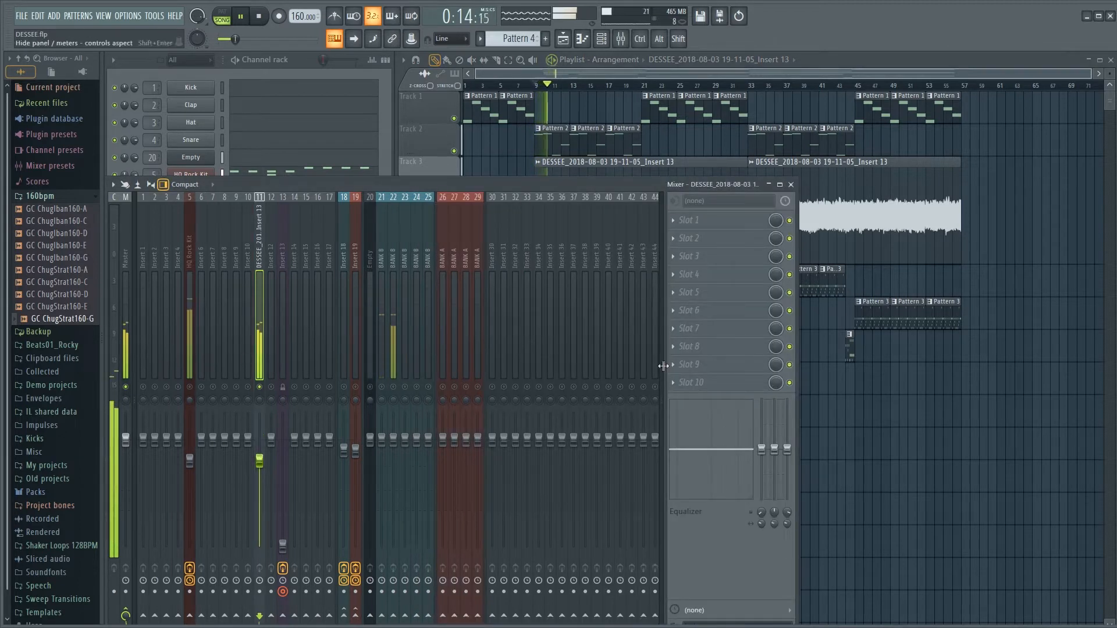
pyautogui.click(709, 358)
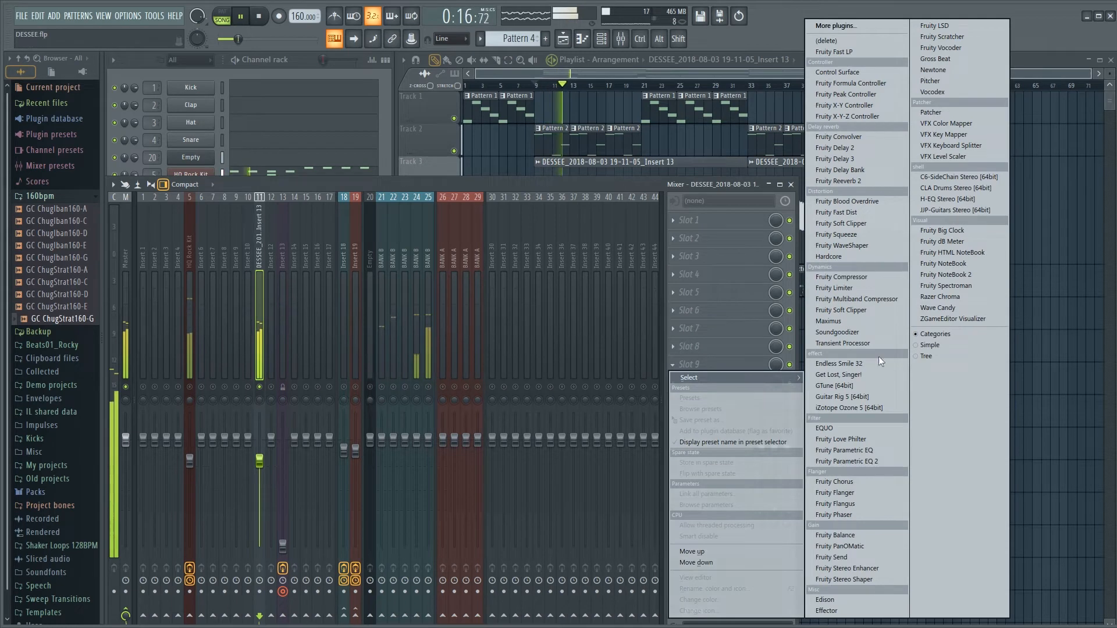
pyautogui.click(876, 461)
pyautogui.click(465, 142)
pyautogui.click(493, 204)
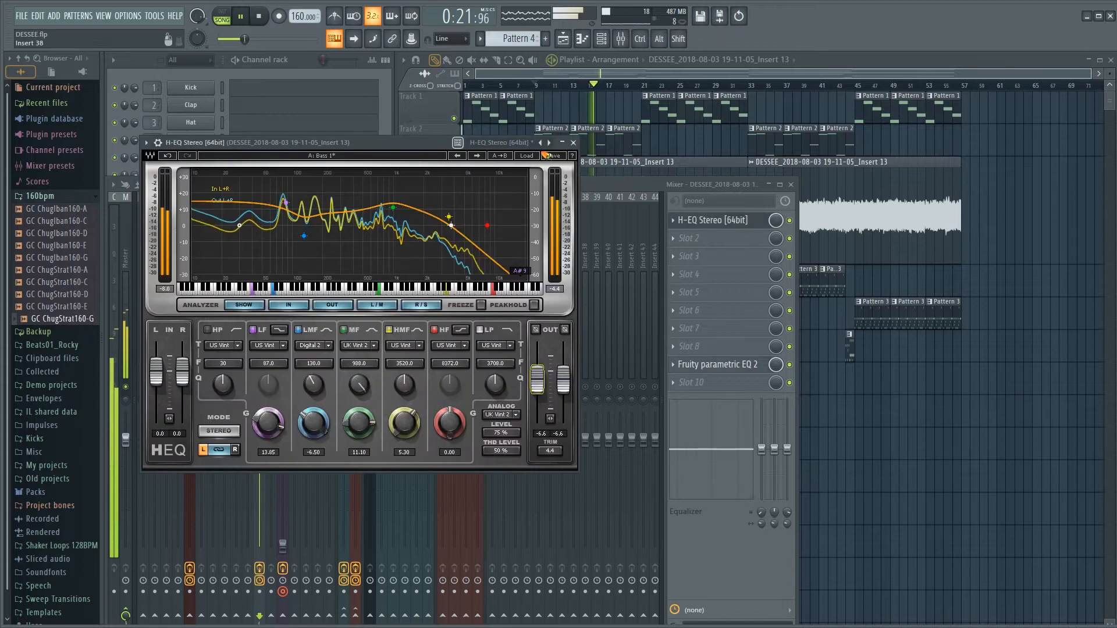
pyautogui.click(573, 143)
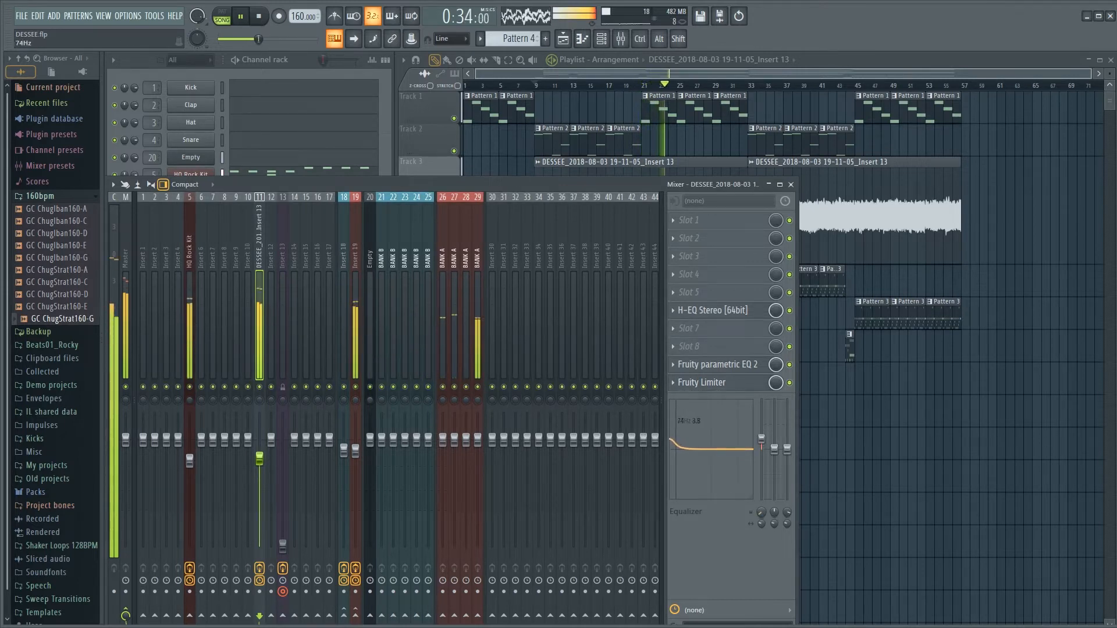
pyautogui.click(789, 184)
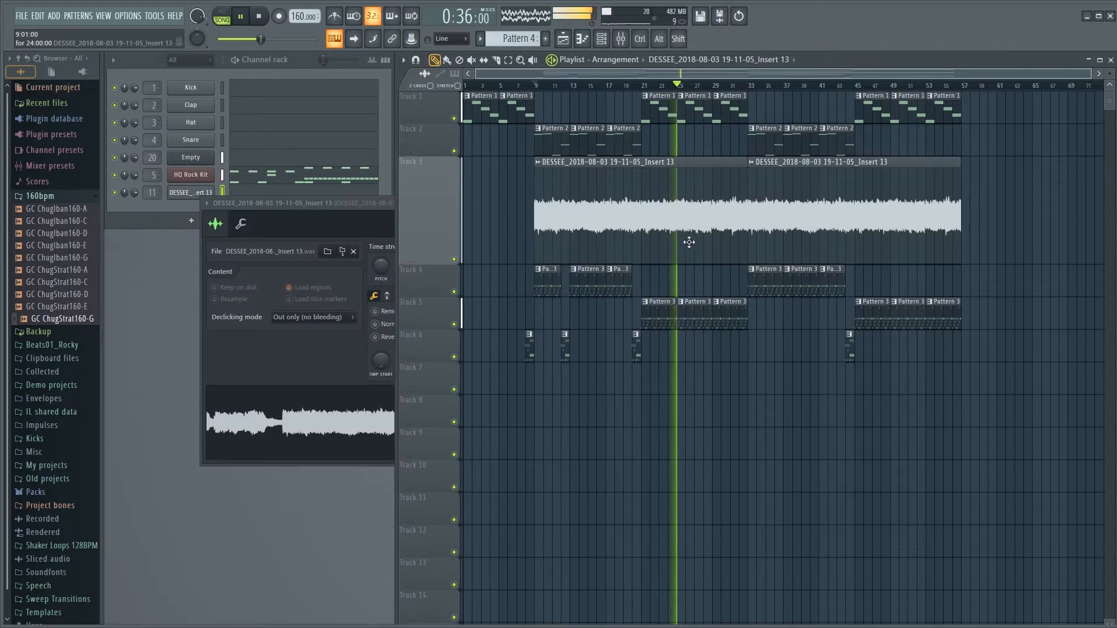
# - Trim the ends of both recorded audio clips on Track 3 by about one bar
pyautogui.moveTo(745, 175); pyautogui.dragTo(735, 173)
pyautogui.moveTo(958, 197); pyautogui.dragTo(951, 198)
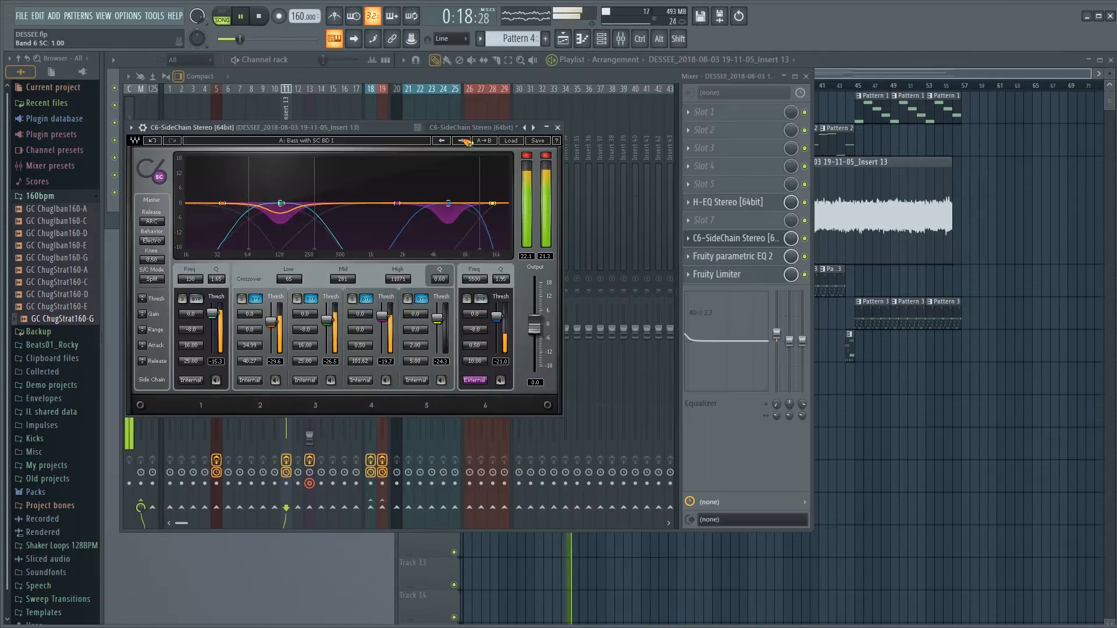
# - Close the C6-SideChain editor, unsolo mixer track 11 and check Insert 18's level in the mix before closing the mixer and stopping playback
pyautogui.click(558, 128)
pyautogui.rightClick(287, 280)
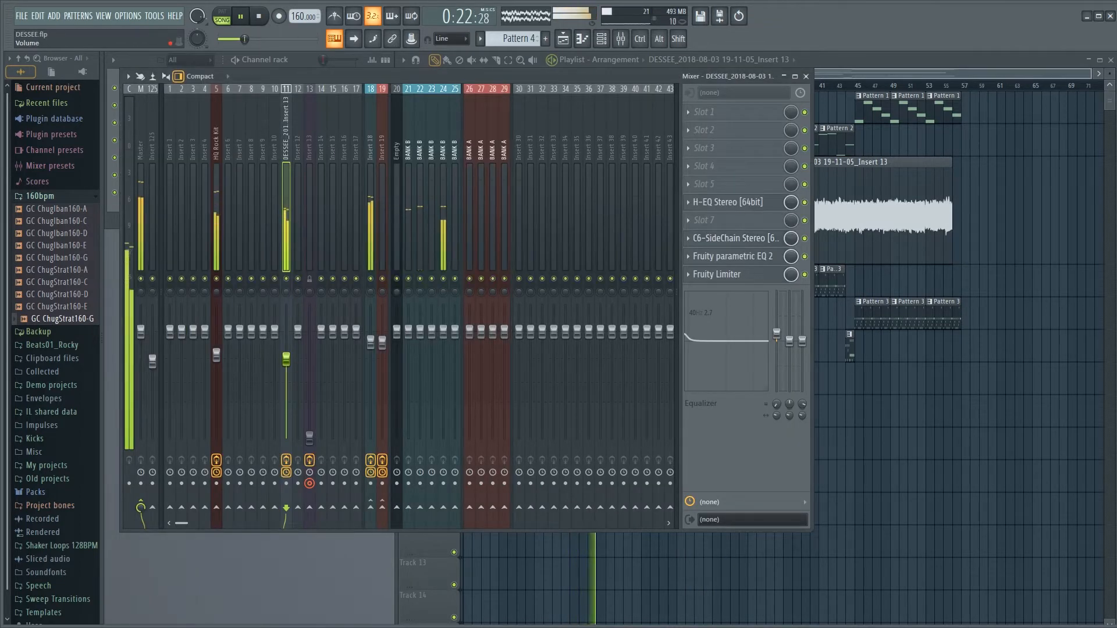
pyautogui.click(371, 342)
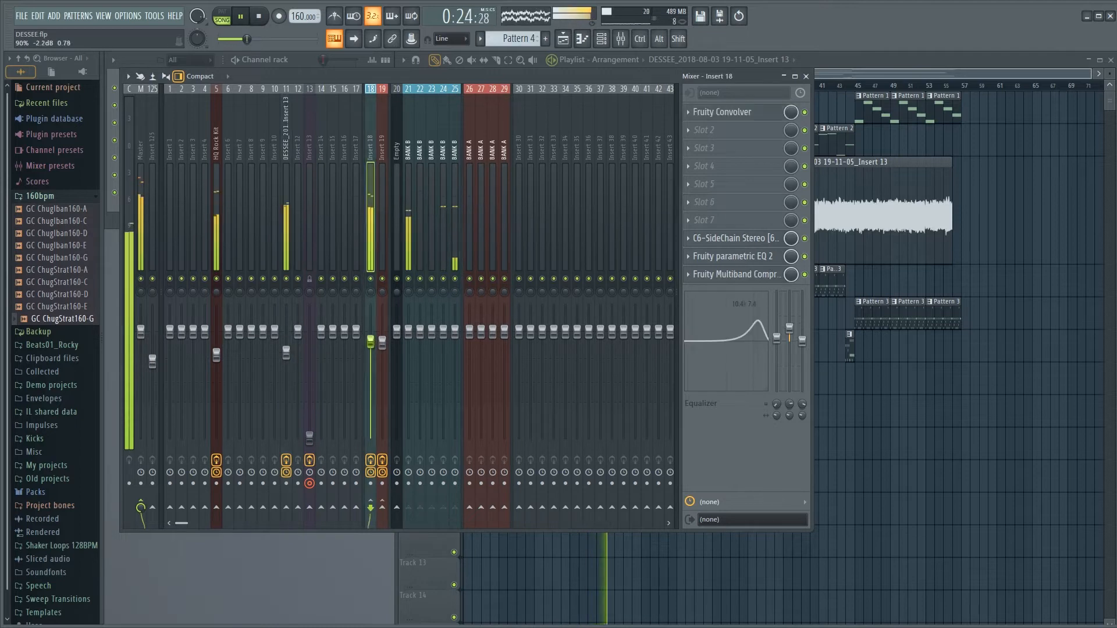
pyautogui.click(810, 75)
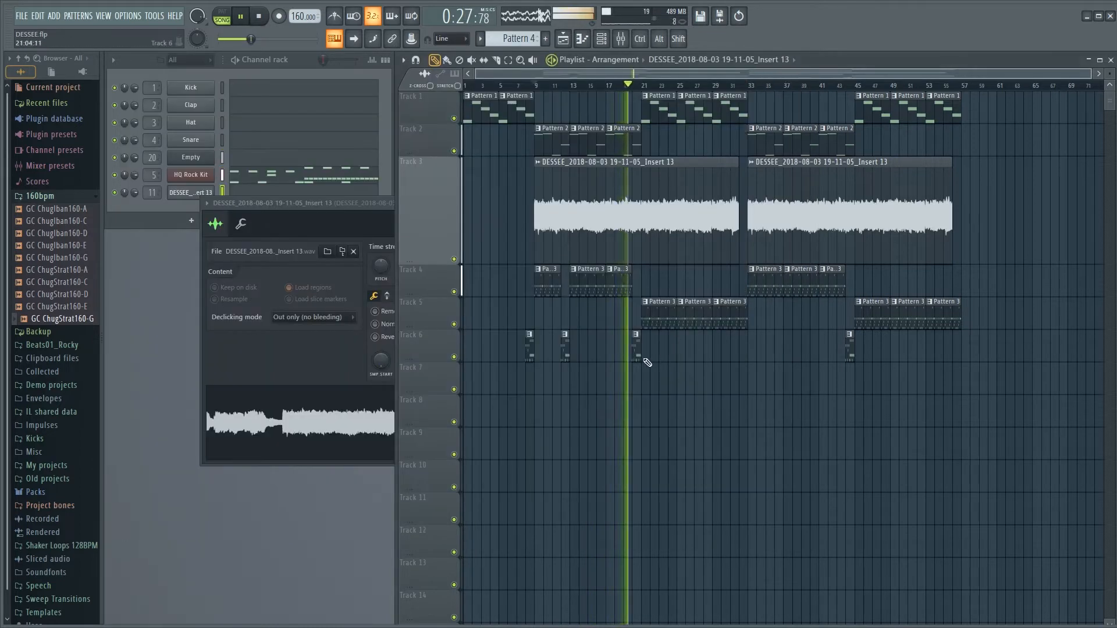
pyautogui.press('space')
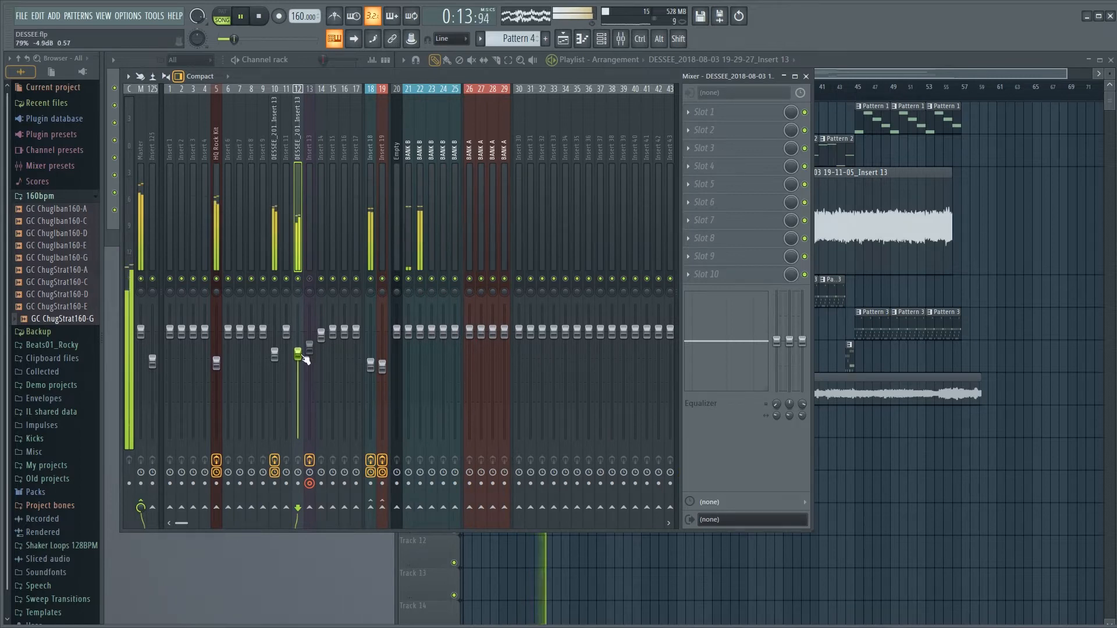
# - Add Fruity Parametric EQ 2 in slot 10 of mixer track 12, load a preset and raise its low-cut band's frequency during playback
pyautogui.press('space')
pyautogui.click(732, 276)
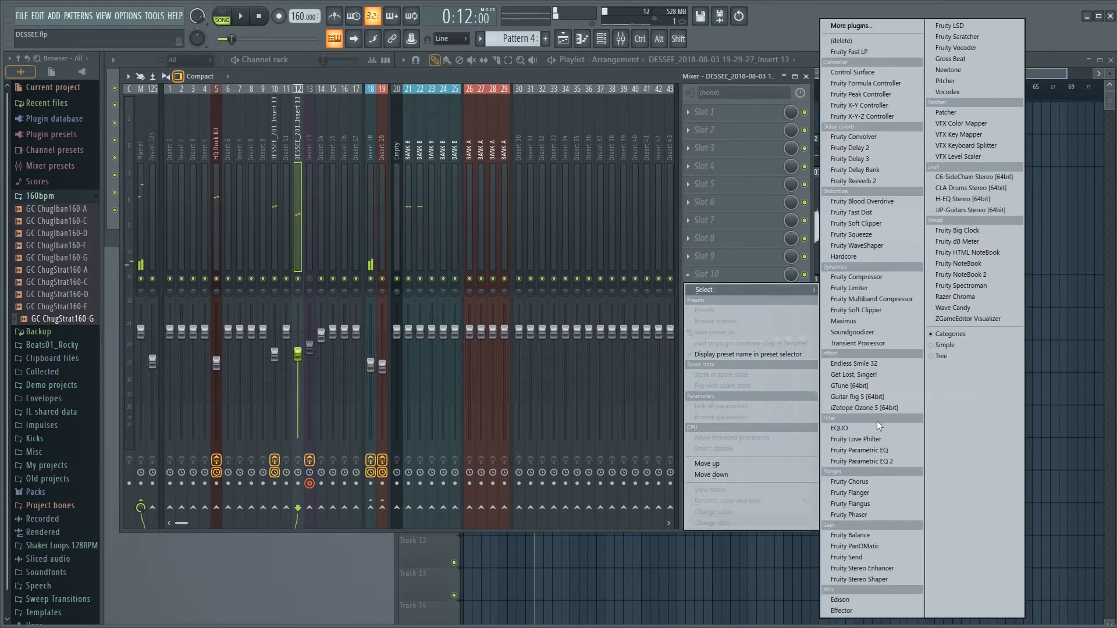
pyautogui.click(843, 460)
pyautogui.click(517, 187)
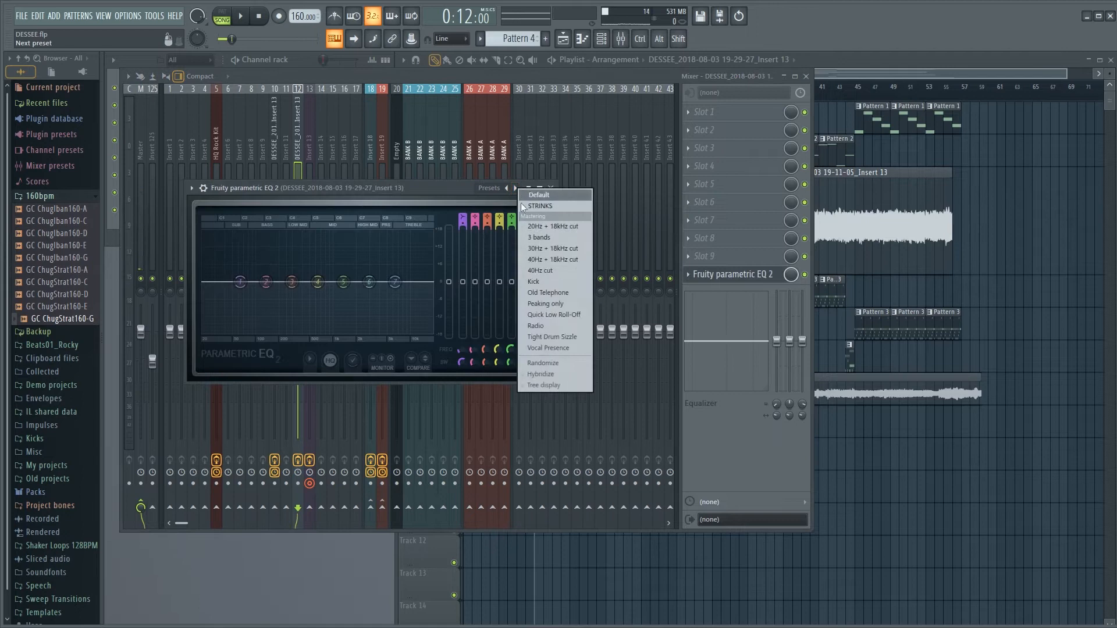
pyautogui.click(545, 253)
pyautogui.press('space')
pyautogui.moveTo(220, 282); pyautogui.dragTo(266, 282)
pyautogui.click(550, 188)
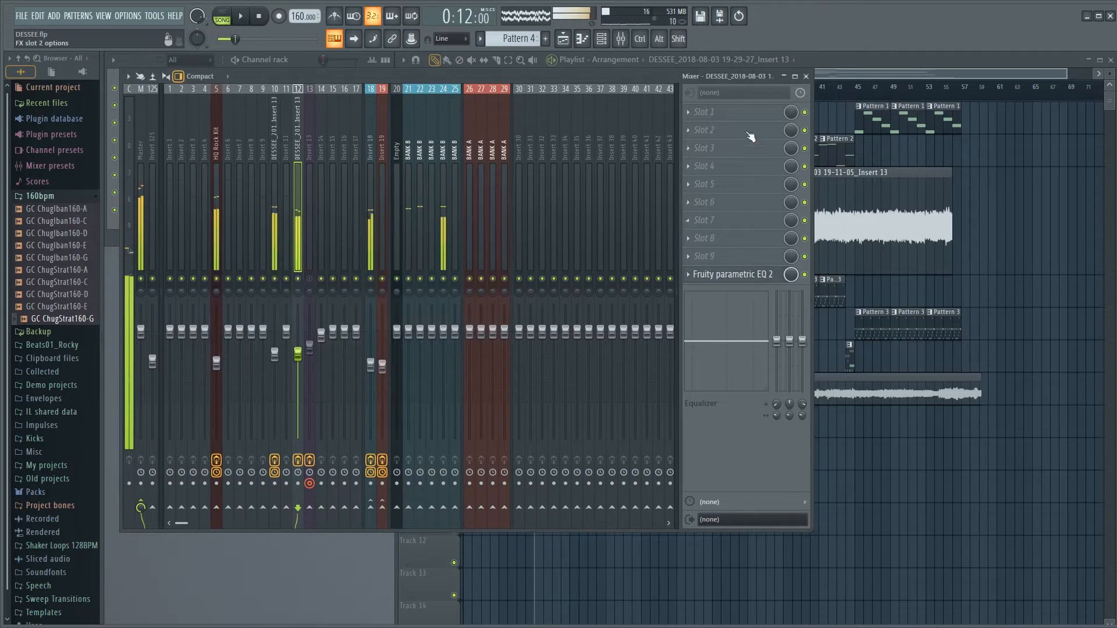
# - Add H-EQ Stereo in slot 1 of mixer track 12, load the Ac Guitar 2 preset and listen to it in the song
pyautogui.press('space')
pyautogui.click(731, 112)
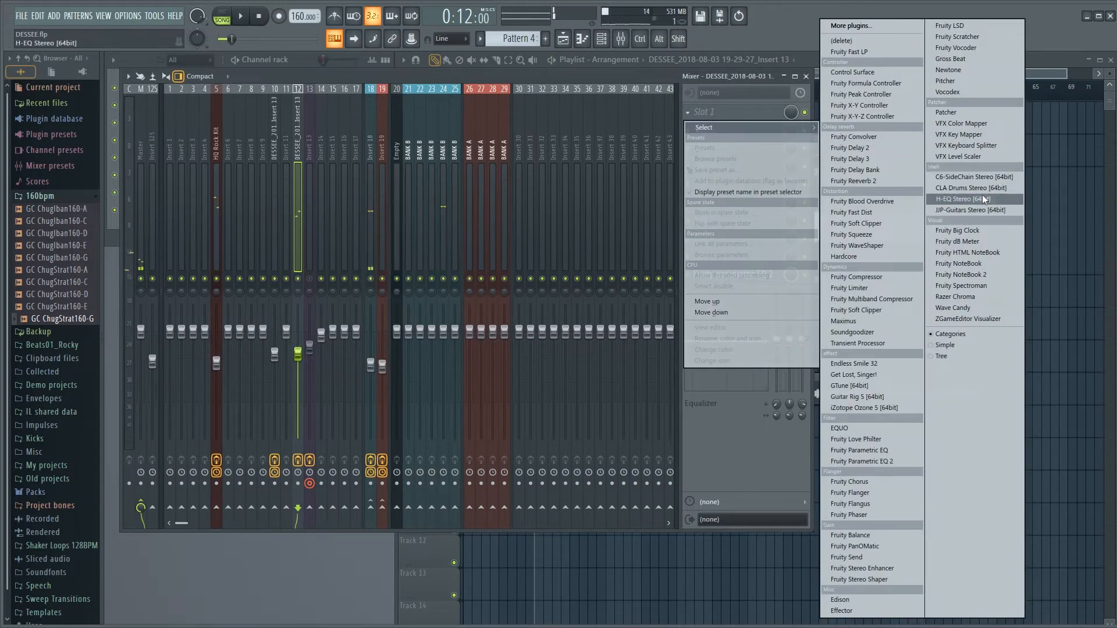
pyautogui.click(962, 199)
pyautogui.click(556, 185)
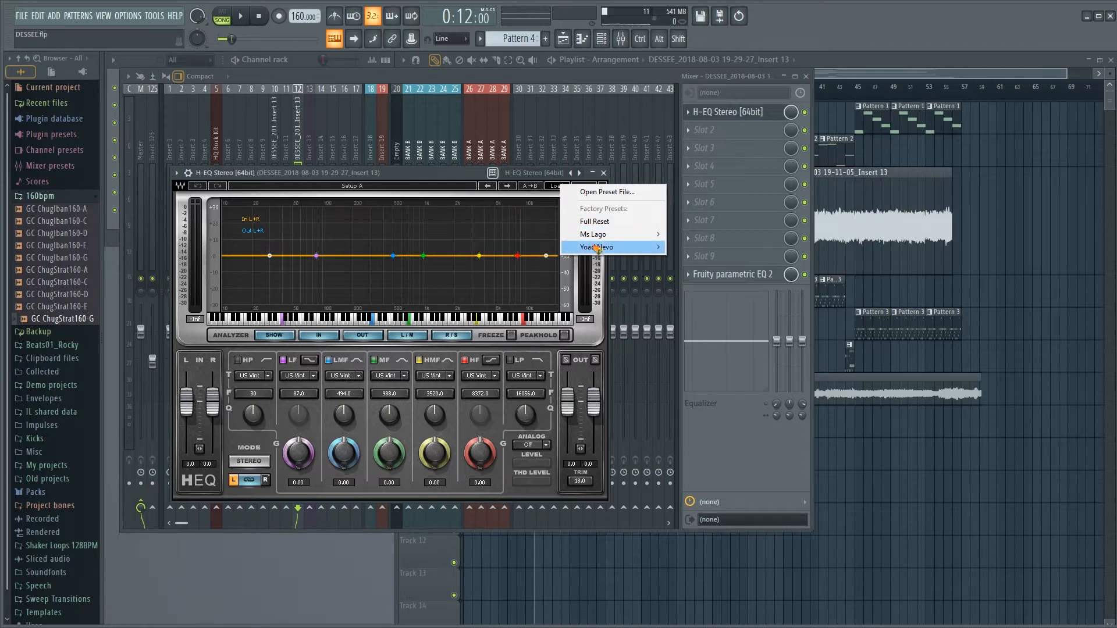
pyautogui.moveTo(598, 248)
pyautogui.click(696, 250)
pyautogui.press('space')
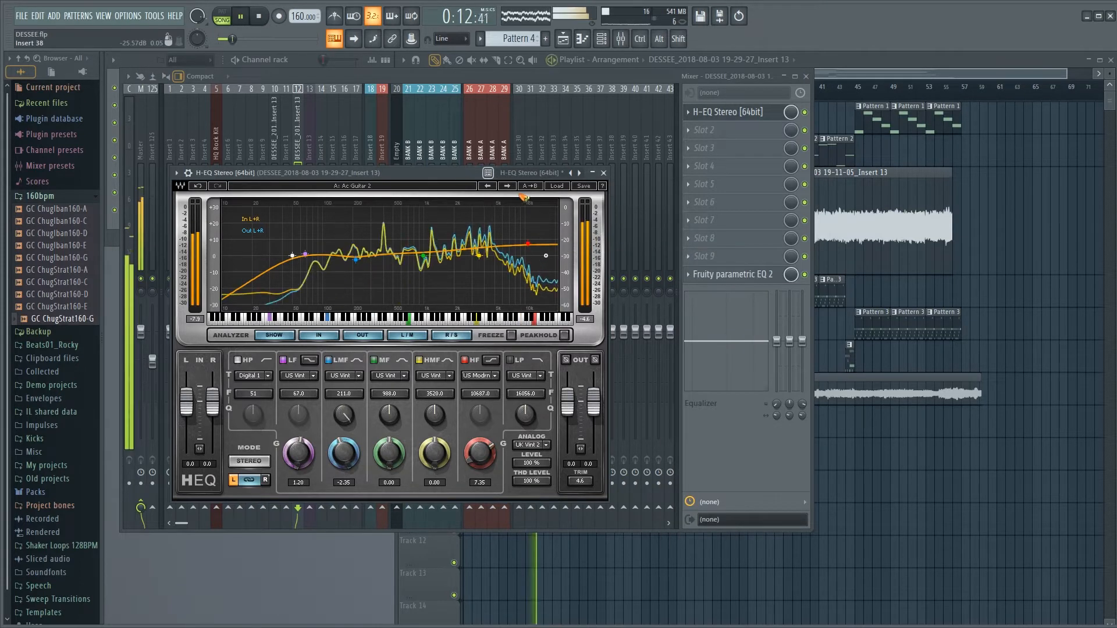
pyautogui.click(604, 173)
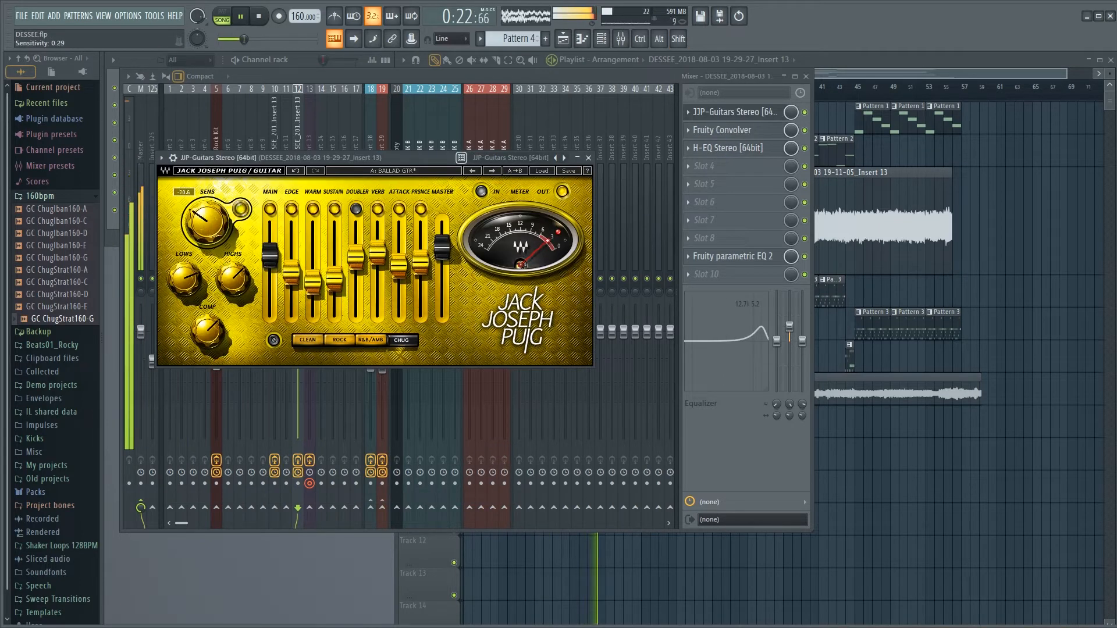
# - Set the sensitivity in JJP-Guitars Stereo on mixer track 12 to 0.38 and close the plugin
pyautogui.moveTo(205, 230); pyautogui.dragTo(206, 217)
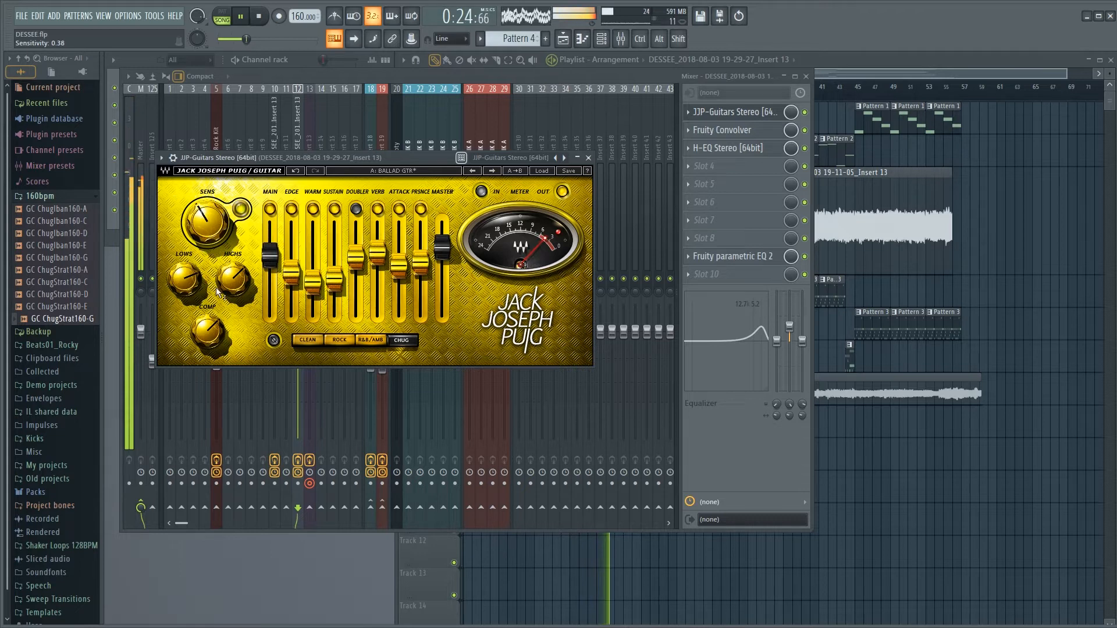
pyautogui.click(589, 158)
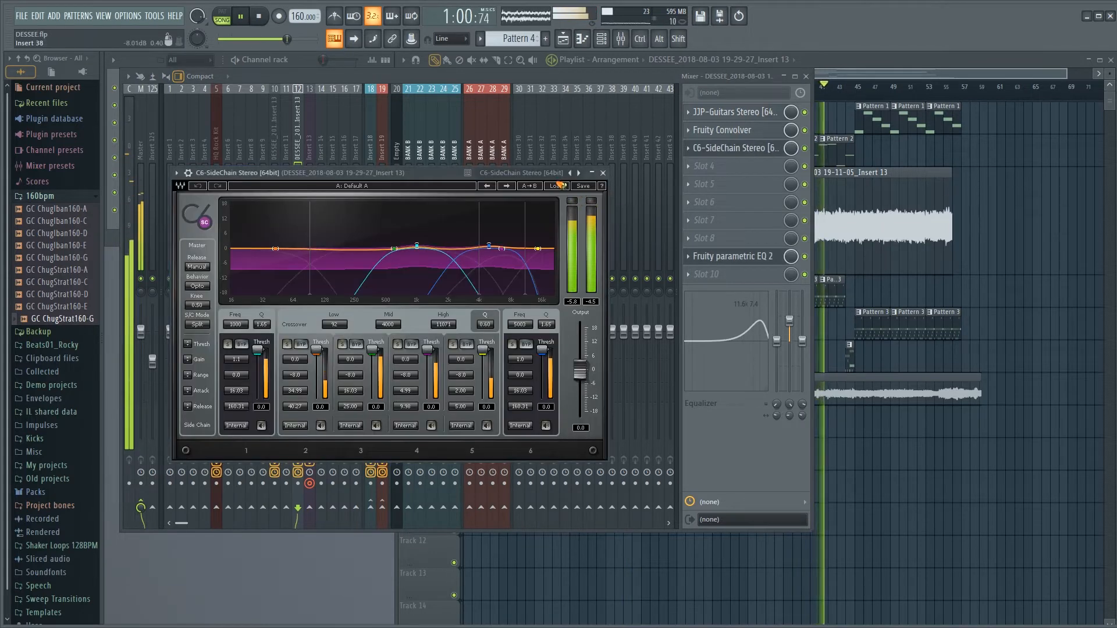
# - Try the Acoustic A guitar preset in C6-SideChain Stereo on mixer track 12
pyautogui.click(559, 186)
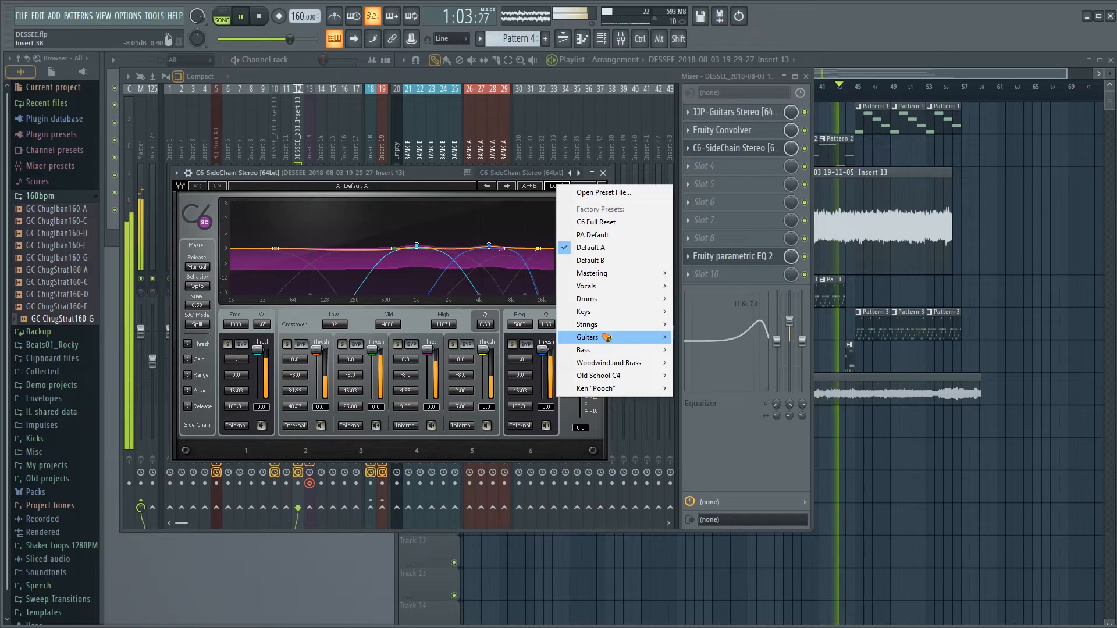
pyautogui.moveTo(607, 337)
pyautogui.click(704, 340)
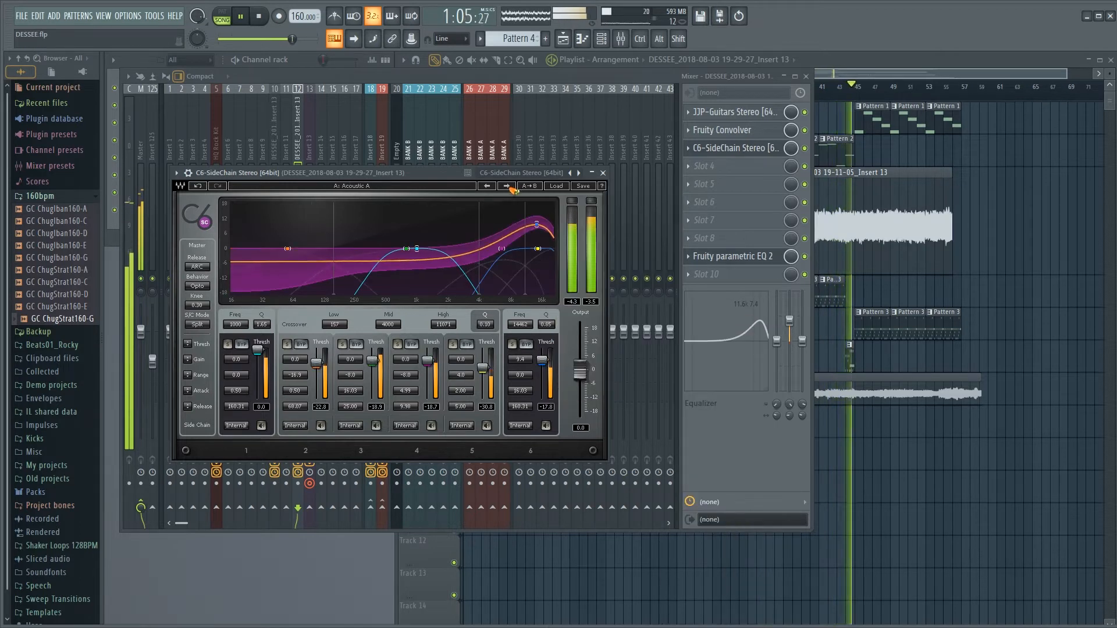
# - Load the Electric C guitar preset in C6-SideChain Stereo on mixer track 12 and close the plugin
pyautogui.click(556, 186)
pyautogui.moveTo(605, 338)
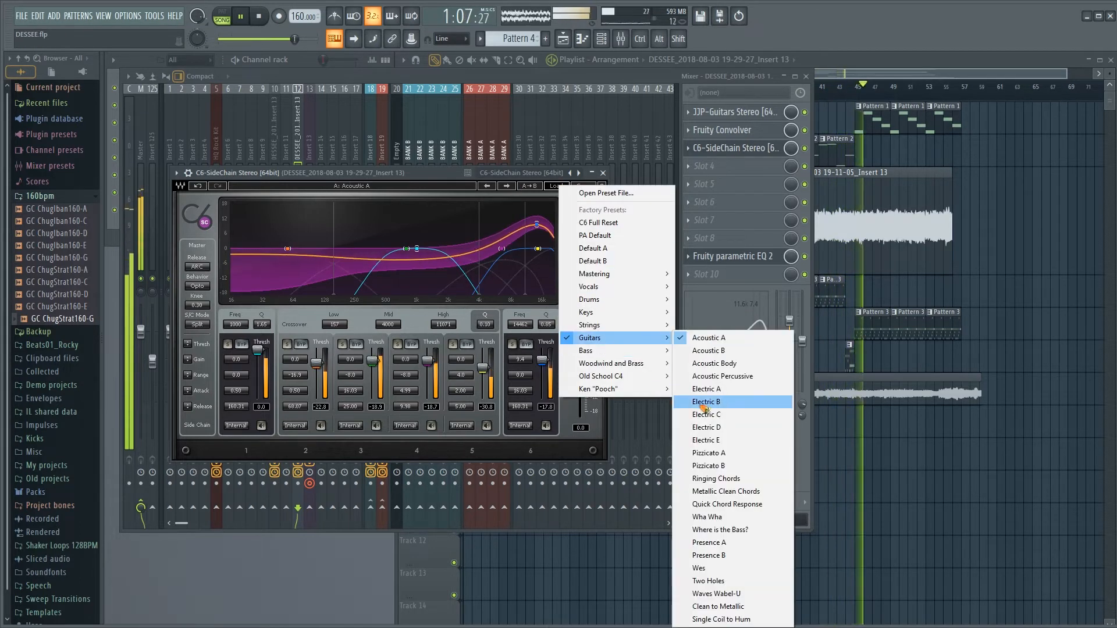
pyautogui.click(705, 401)
pyautogui.click(507, 186)
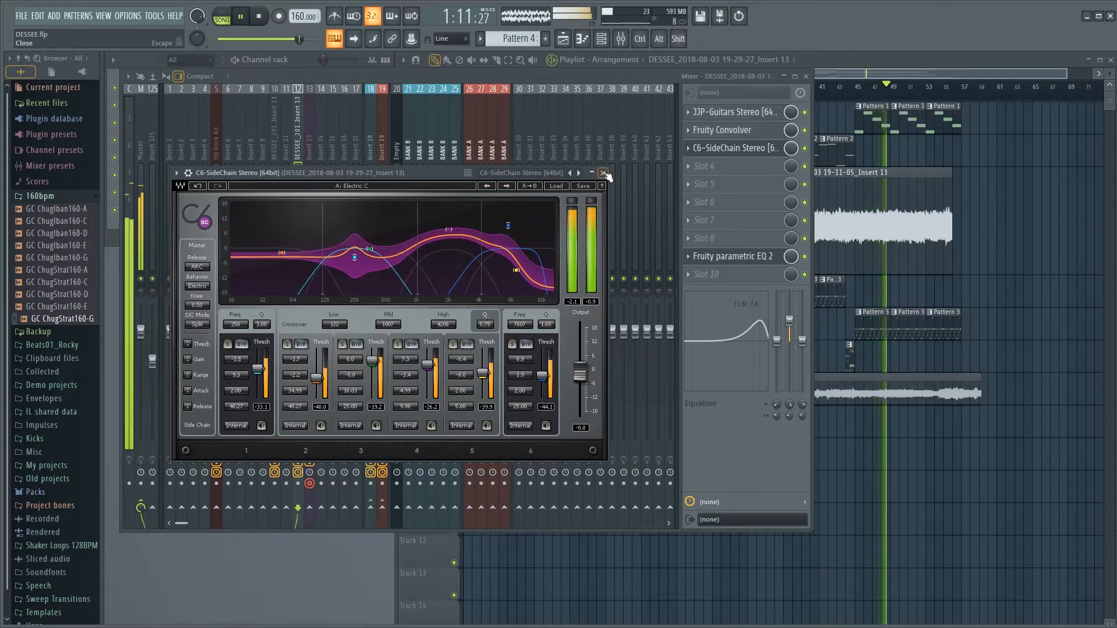
pyautogui.click(603, 172)
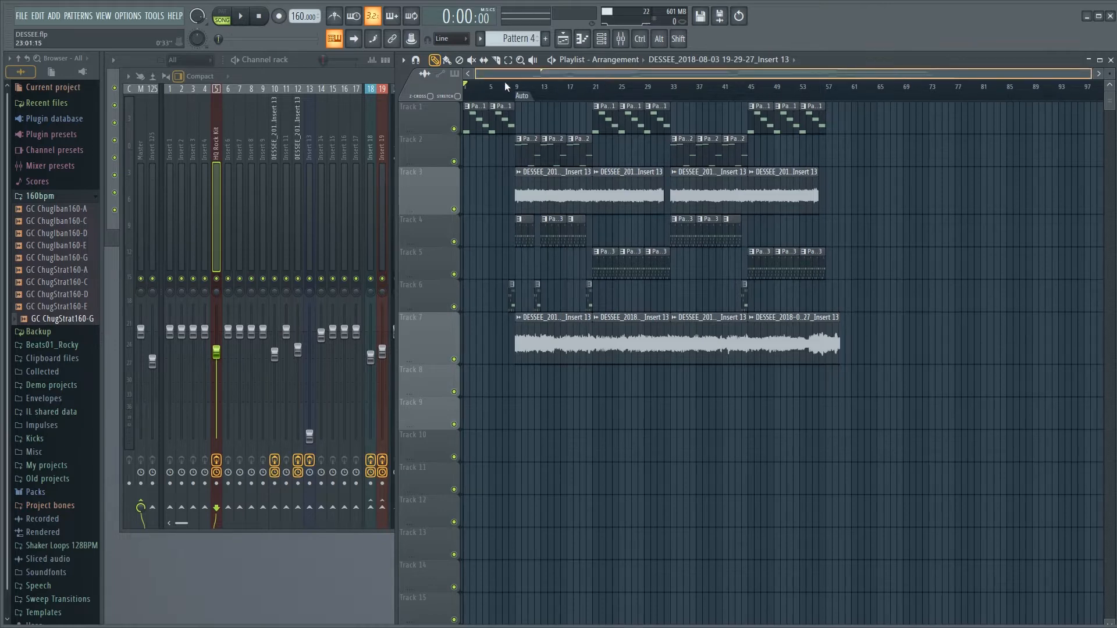
# - Select the four recorded audio clips on Track 7 and clear the selection
pyautogui.moveTo(542, 403); pyautogui.dragTo(837, 350)
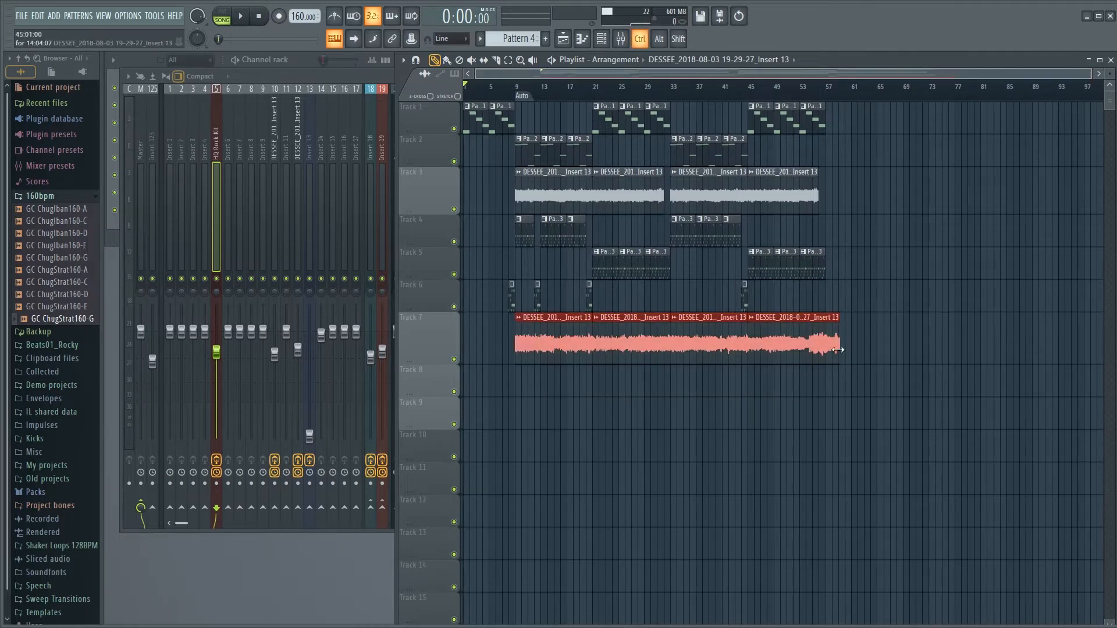
pyautogui.click(830, 418)
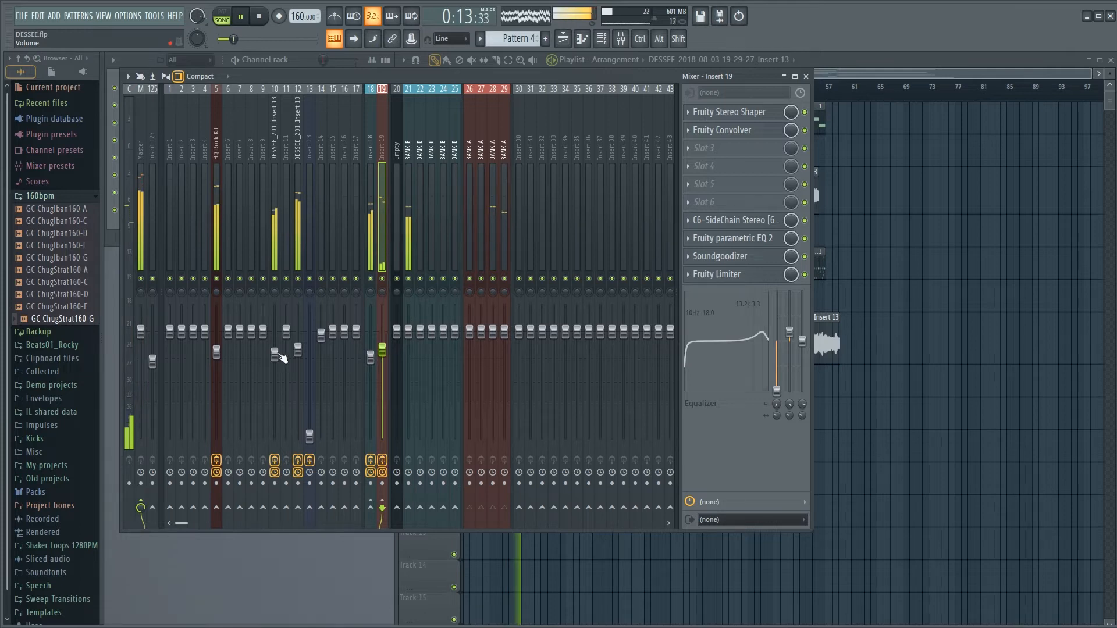
# - Create an automation clip for the band 1 frequency of Fruity parametric EQ 2 on mixer track Insert 19
pyautogui.click(300, 351)
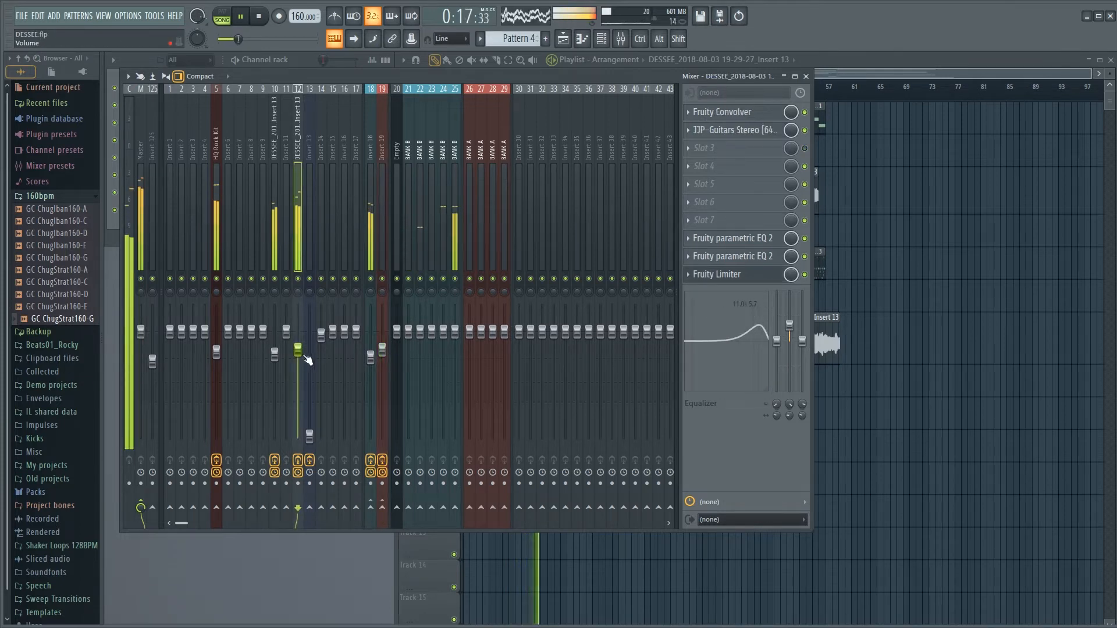
pyautogui.click(750, 256)
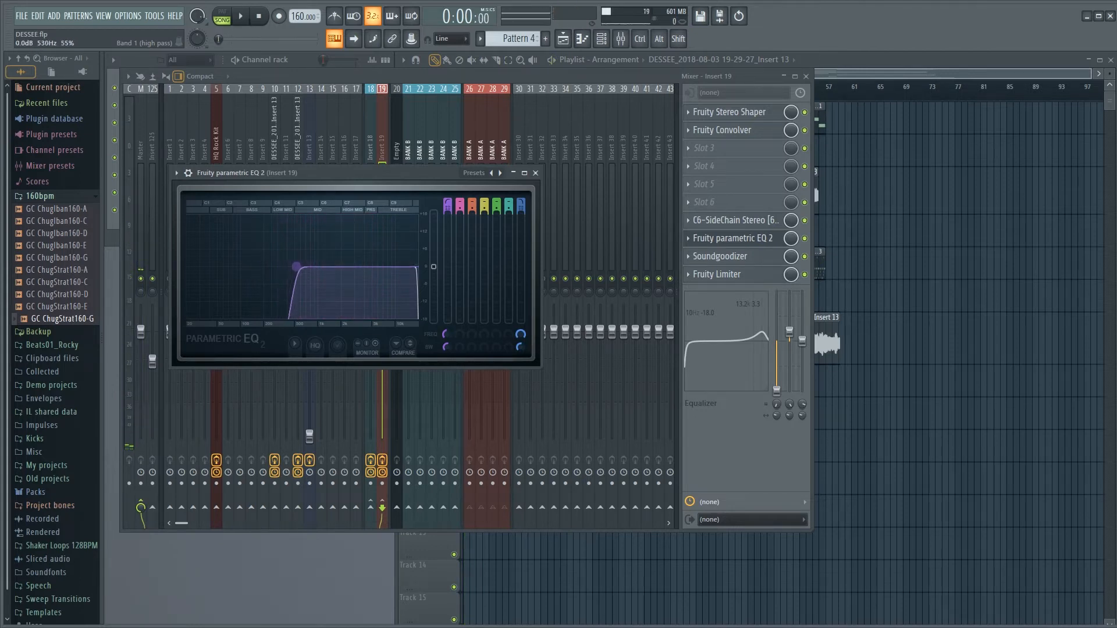
pyautogui.click(150, 18)
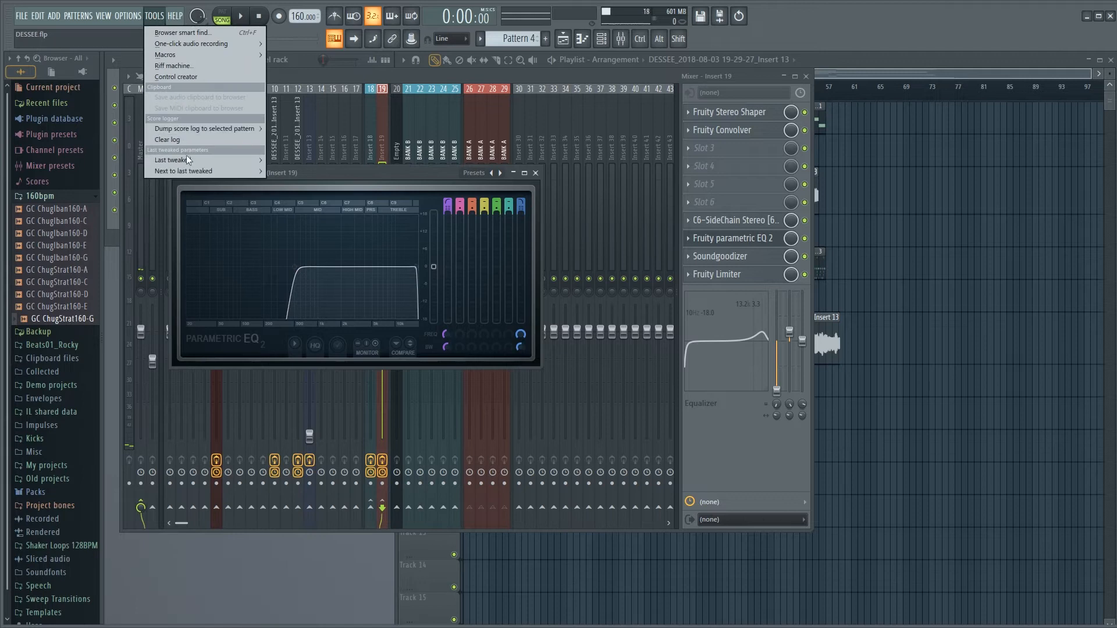
pyautogui.moveTo(188, 160)
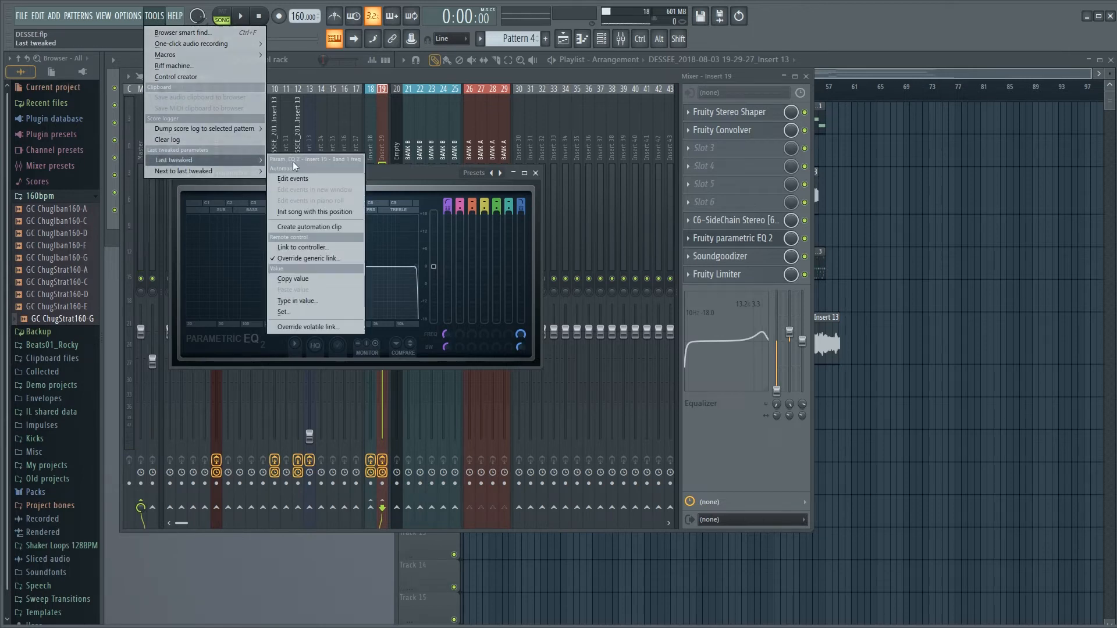
pyautogui.click(297, 227)
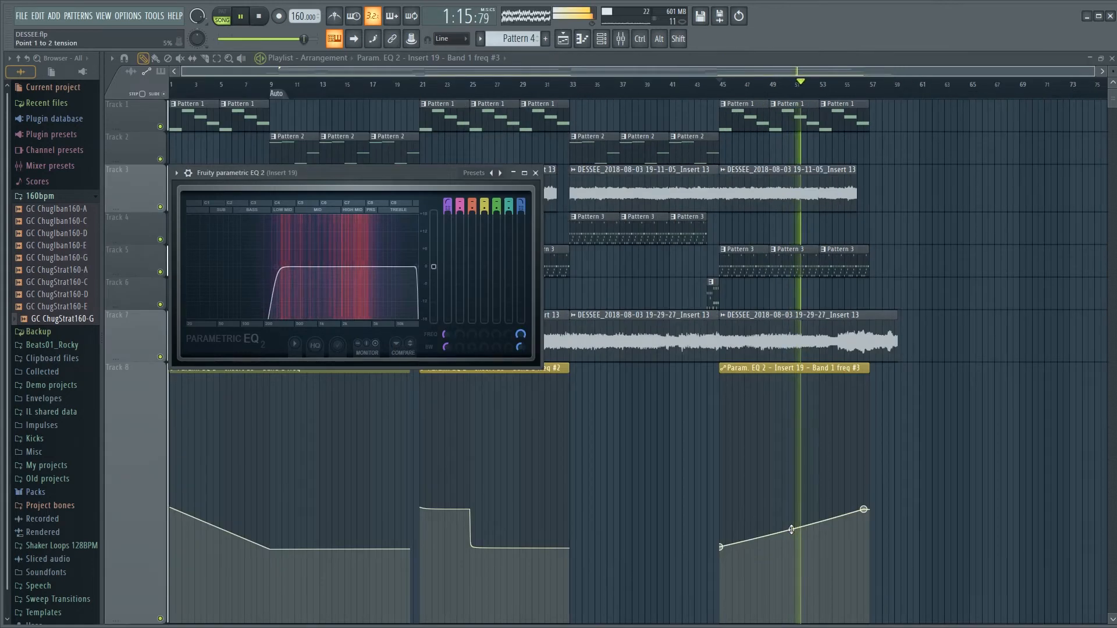
# - Add a point near bar 54 in the third band 1 frequency automation clip and lower its end point at bar 57
pyautogui.press('Escape')
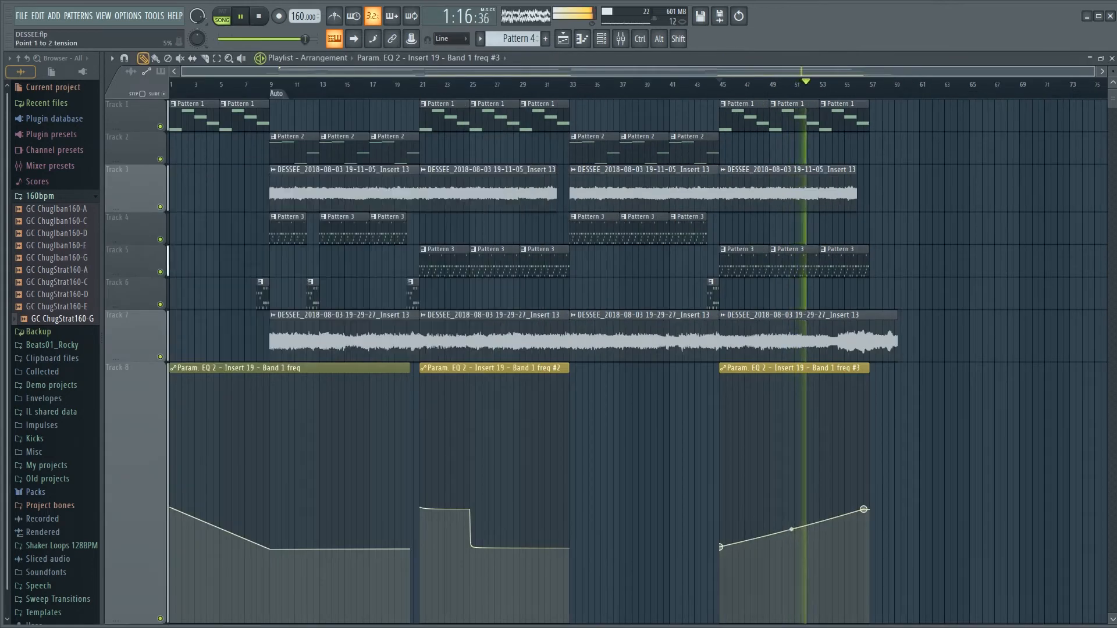
pyautogui.moveTo(865, 510); pyautogui.dragTo(864, 509)
pyautogui.press('Tab')
pyautogui.press('Tab')
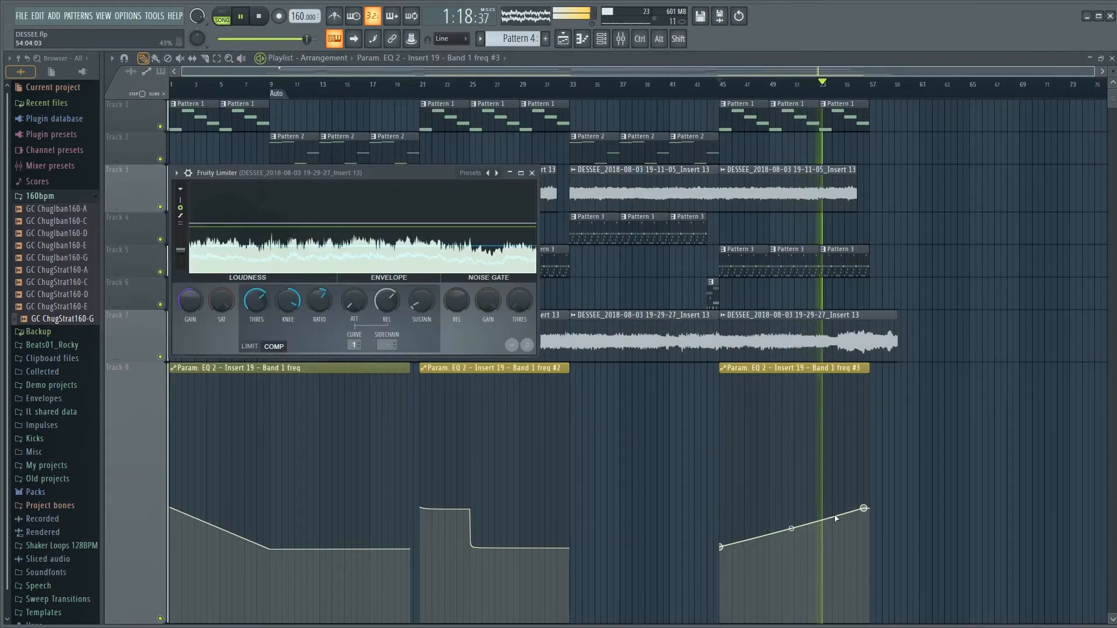
pyautogui.press('space')
pyautogui.rightClick(832, 516)
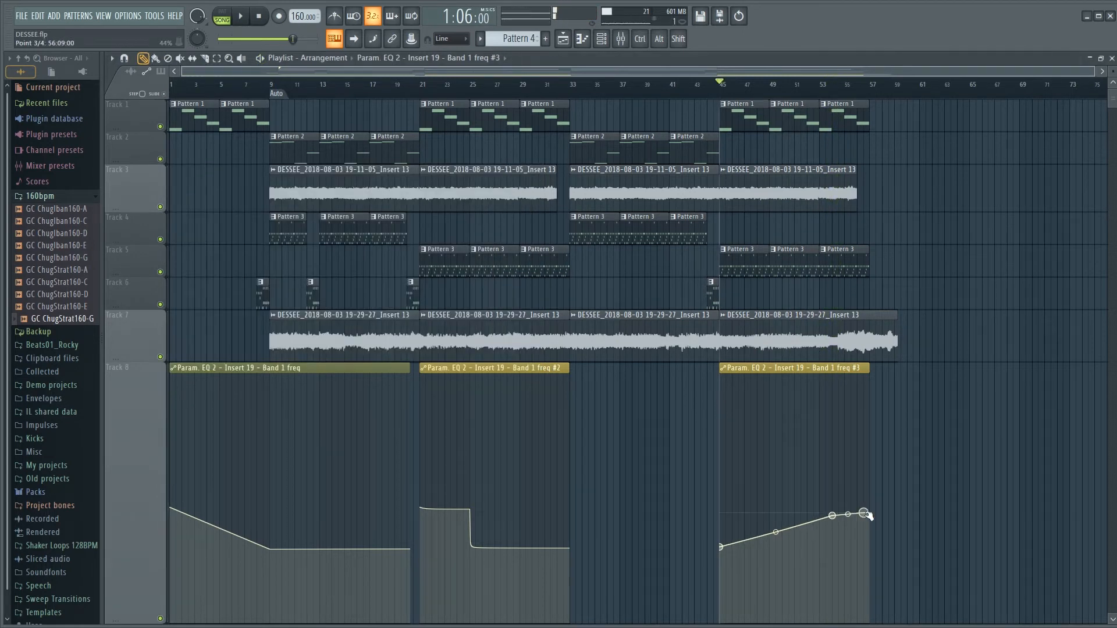
pyautogui.moveTo(867, 548); pyautogui.dragTo(872, 548)
# - Play back the ending and bend the falling curve at the end of the third band 1 frequency clip downward
pyautogui.press('space')
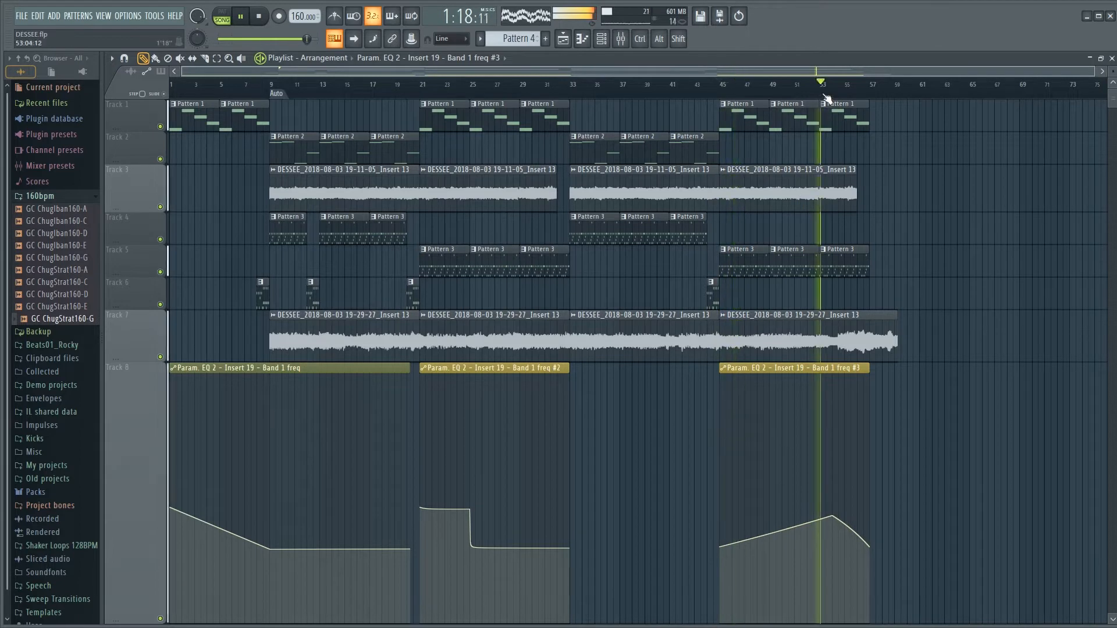
pyautogui.press('Tab')
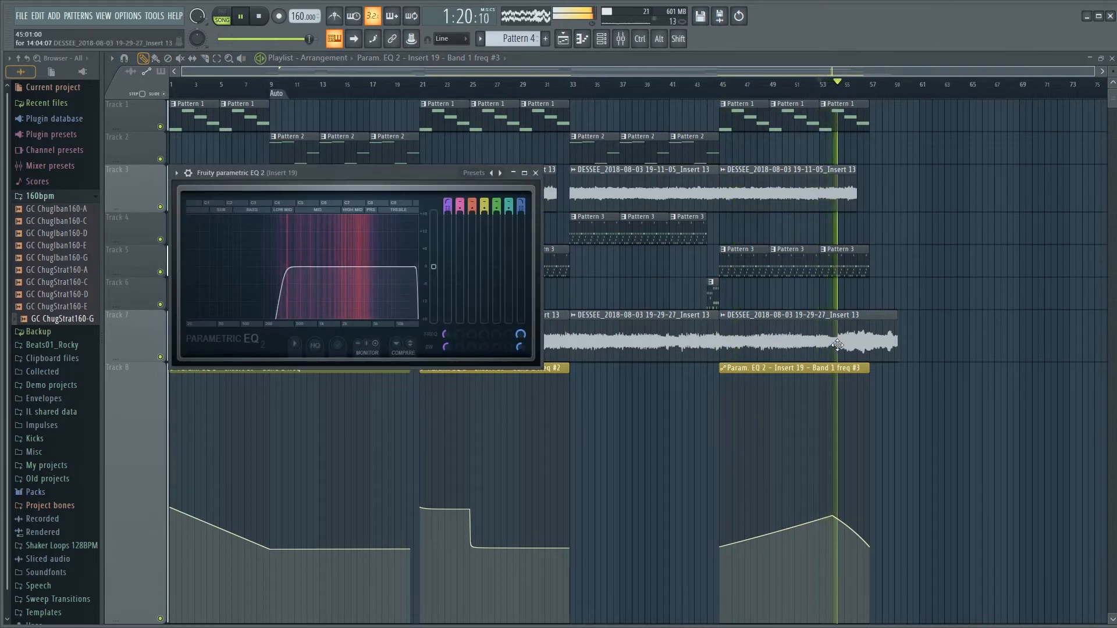
pyautogui.moveTo(851, 529); pyautogui.dragTo(851, 541)
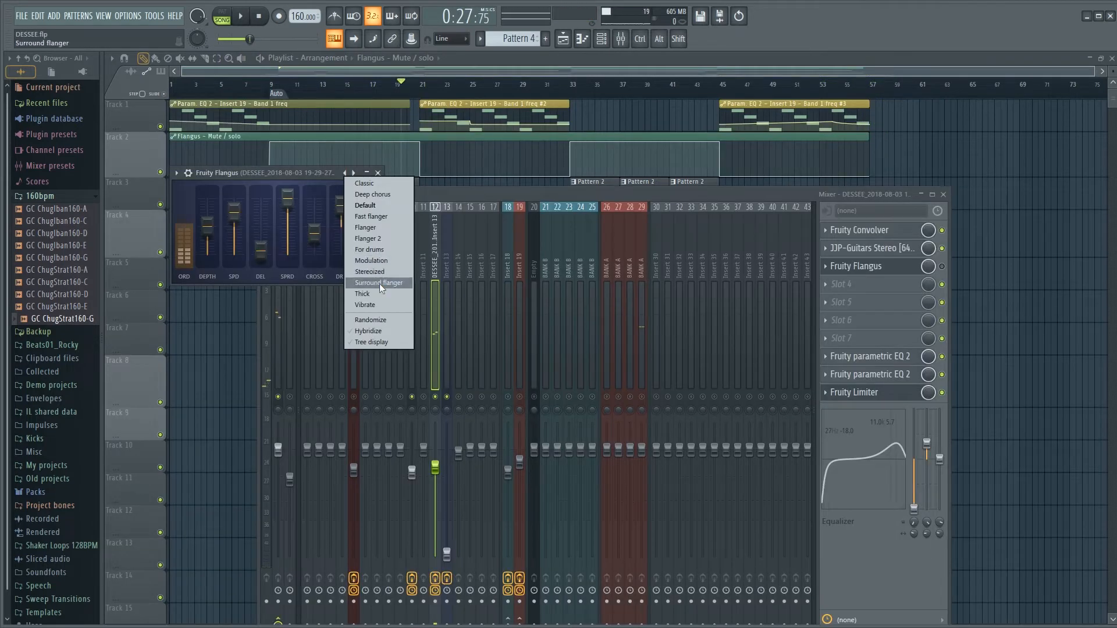
# - Load the Surround flanger preset in Fruity Flangus on mixer track 12, with the effect enabled and its window closed
pyautogui.click(379, 284)
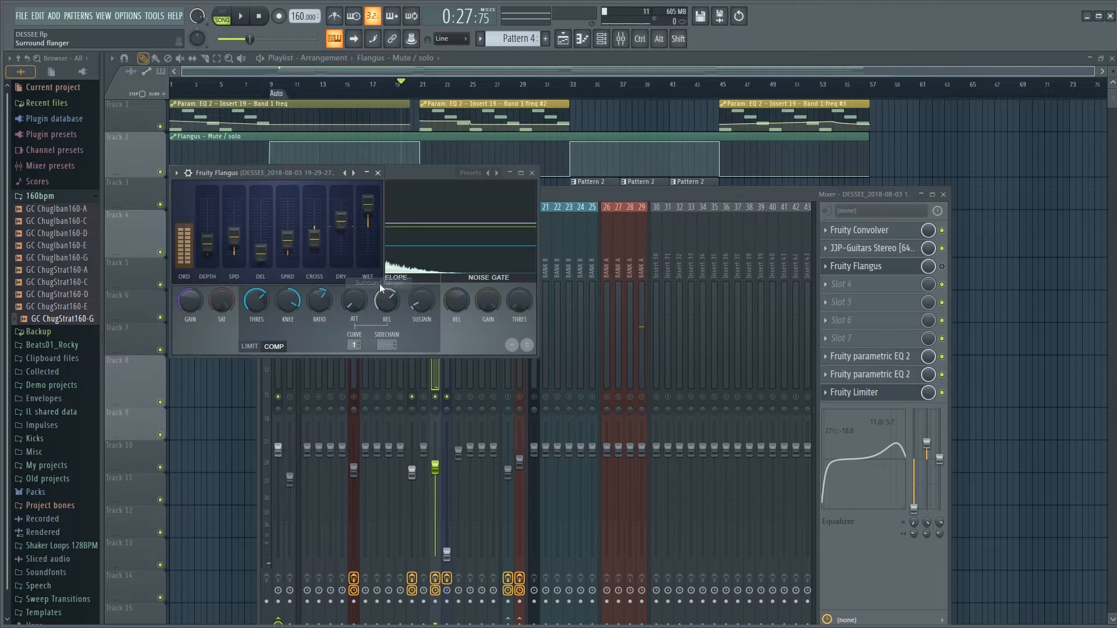
pyautogui.click(948, 268)
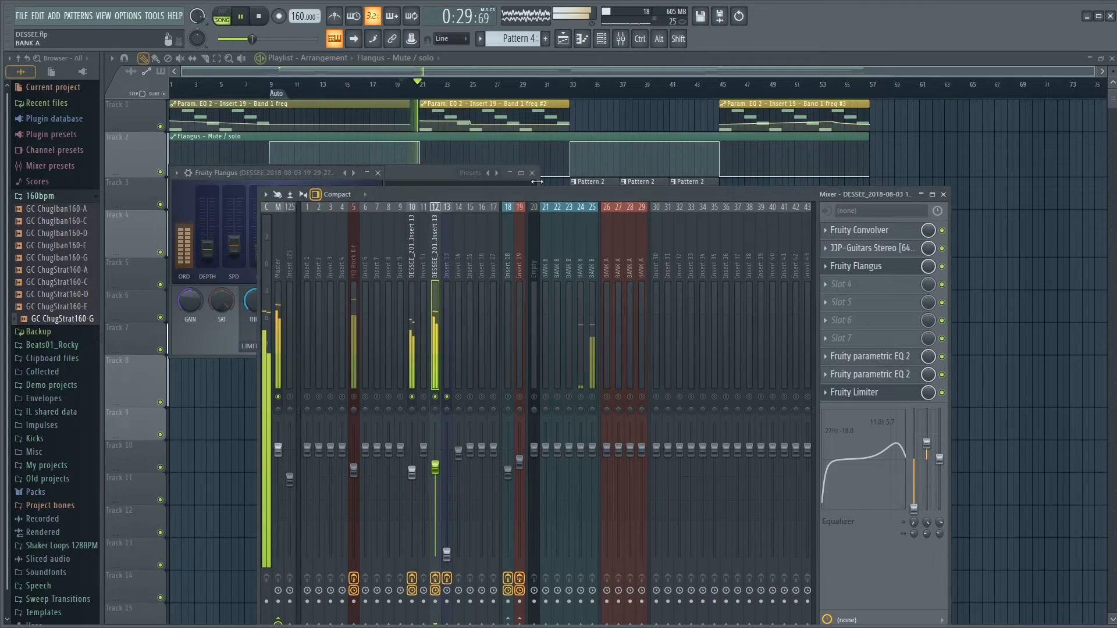
pyautogui.moveTo(537, 183); pyautogui.dragTo(409, 181)
pyautogui.click(378, 174)
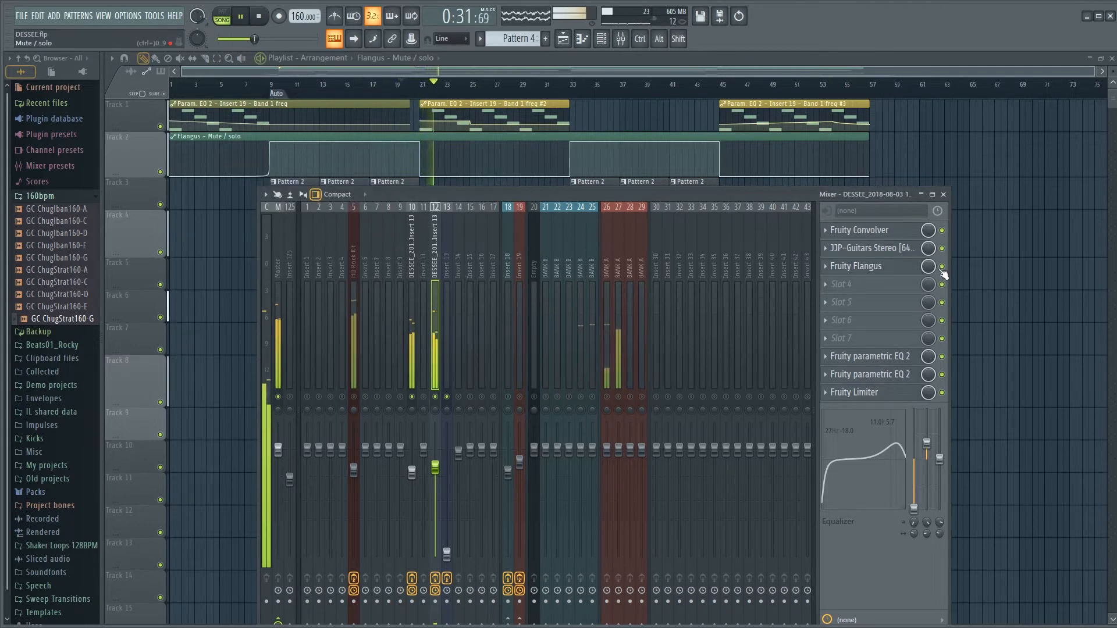
# - Create an automation clip for the mute state of Fruity Flangus on mixer track 12 and close the mixer
pyautogui.rightClick(943, 267)
pyautogui.click(982, 353)
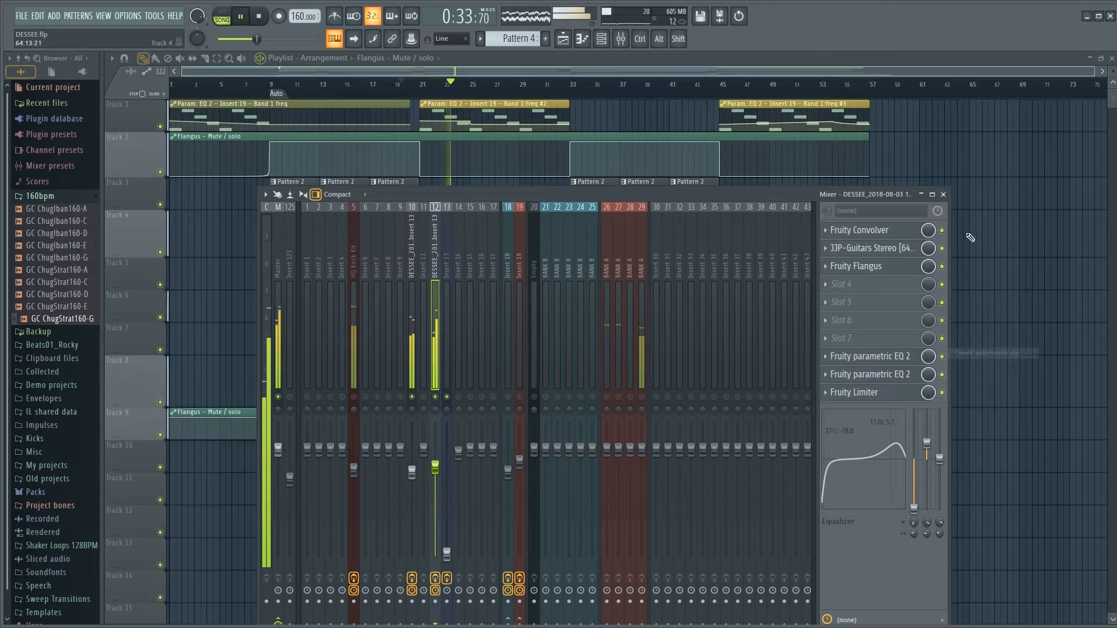
pyautogui.click(944, 195)
# - Delete the low points at bars 21 and 33 in the Track 9 Flangus automation clip and play from about bar 29
pyautogui.scroll(-1, 669, 349)
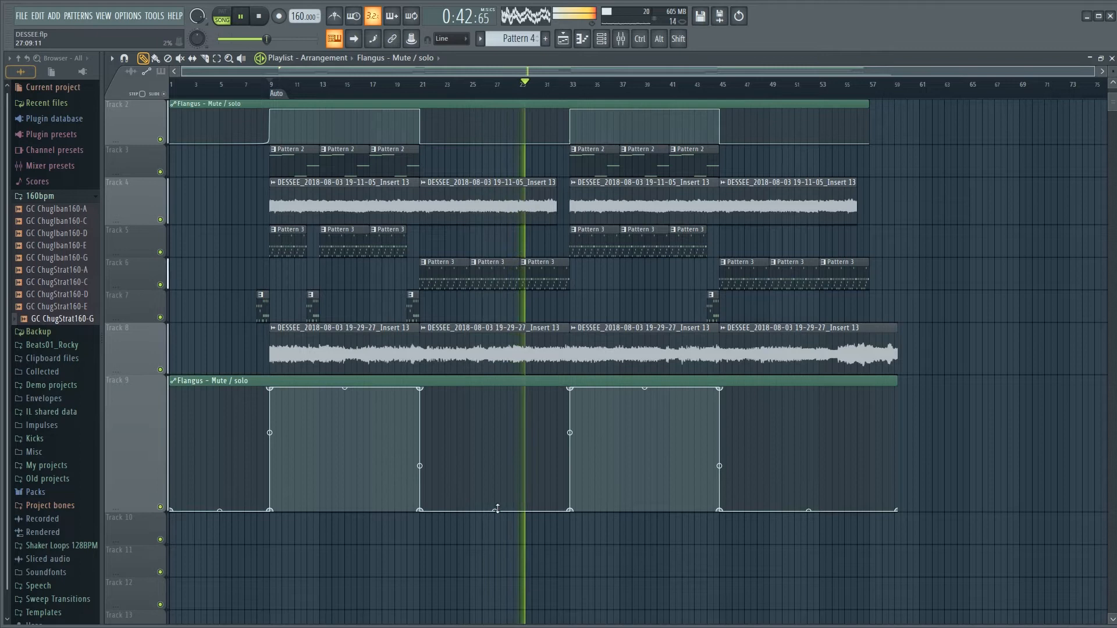
pyautogui.rightClick(419, 510)
pyautogui.click(457, 422)
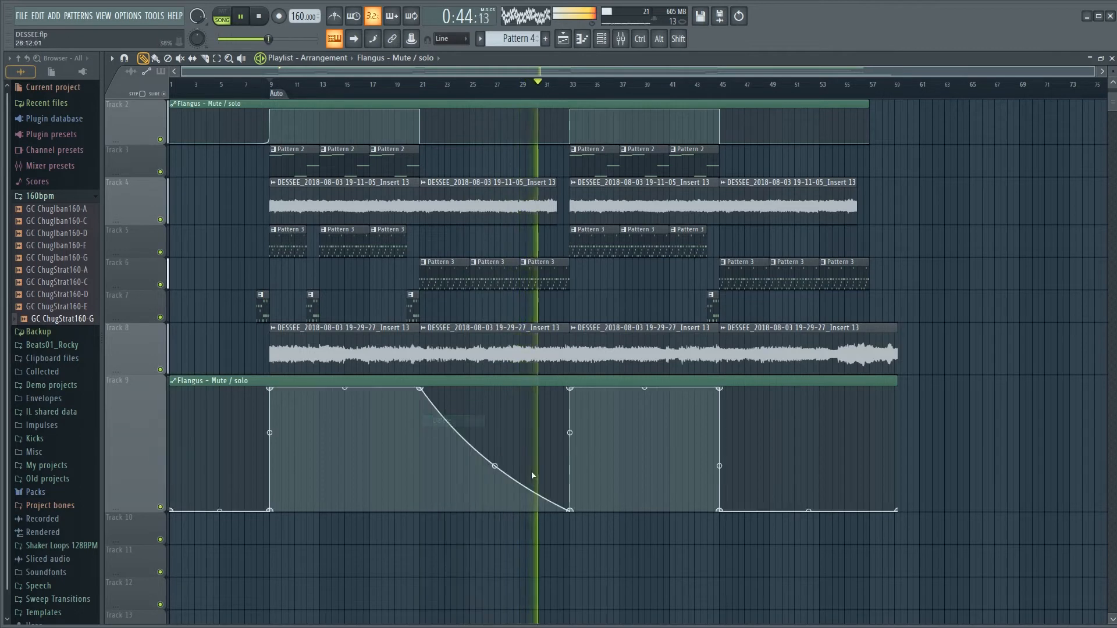
pyautogui.rightClick(570, 511)
pyautogui.click(586, 419)
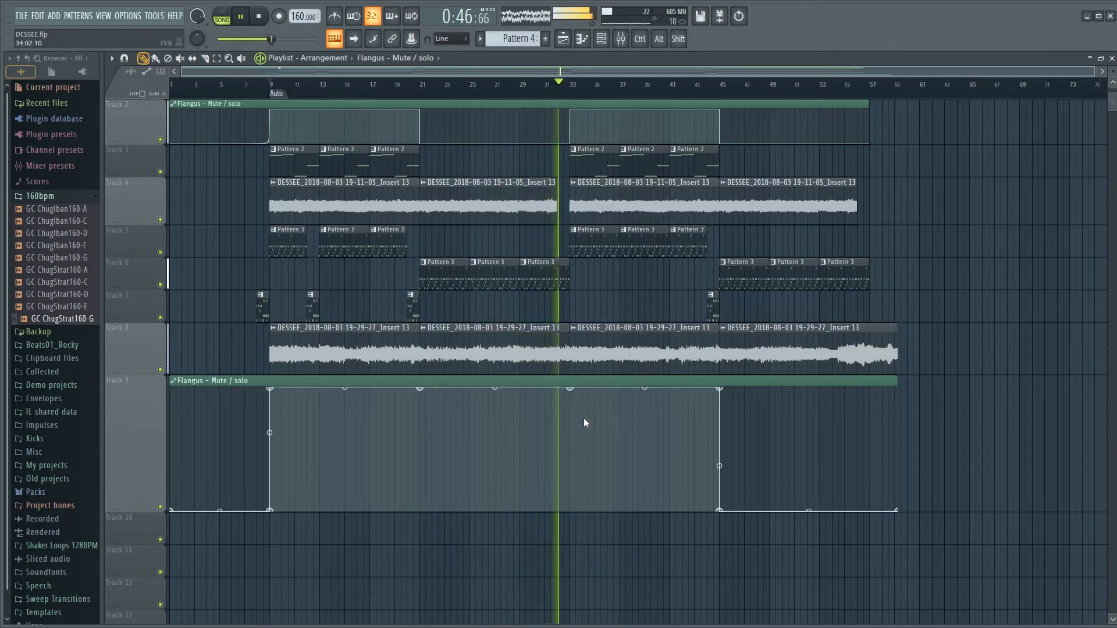
pyautogui.click(523, 92)
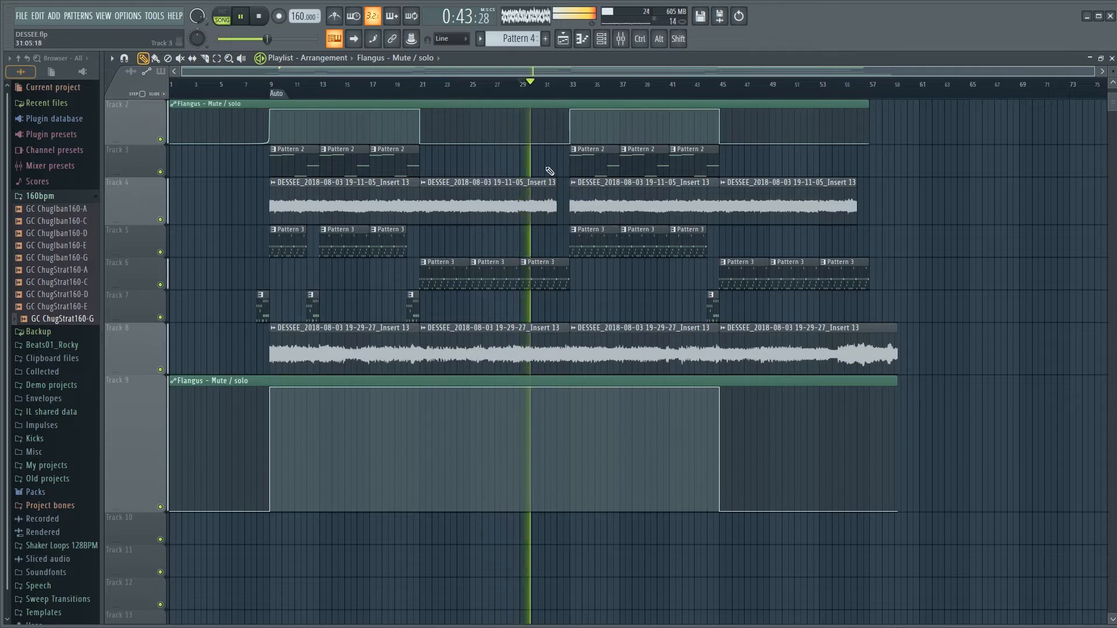
# - Move the late rise in the Track 9 Flangus automation clip to bar 41 and the following drop back to bar 45
pyautogui.press('F9')
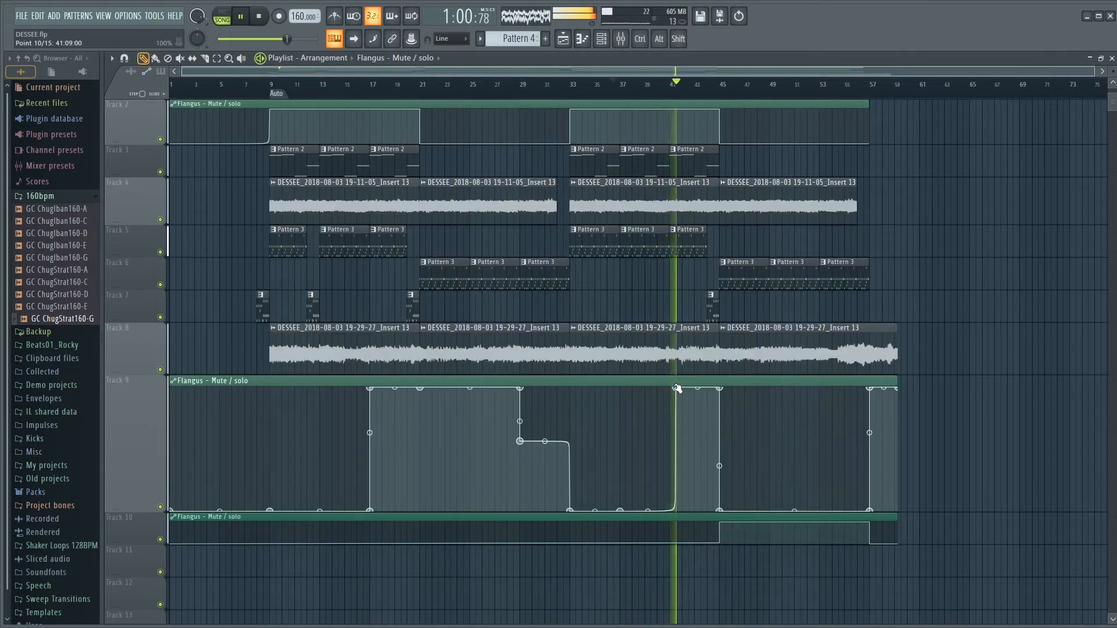
pyautogui.moveTo(676, 387); pyautogui.dragTo(670, 387)
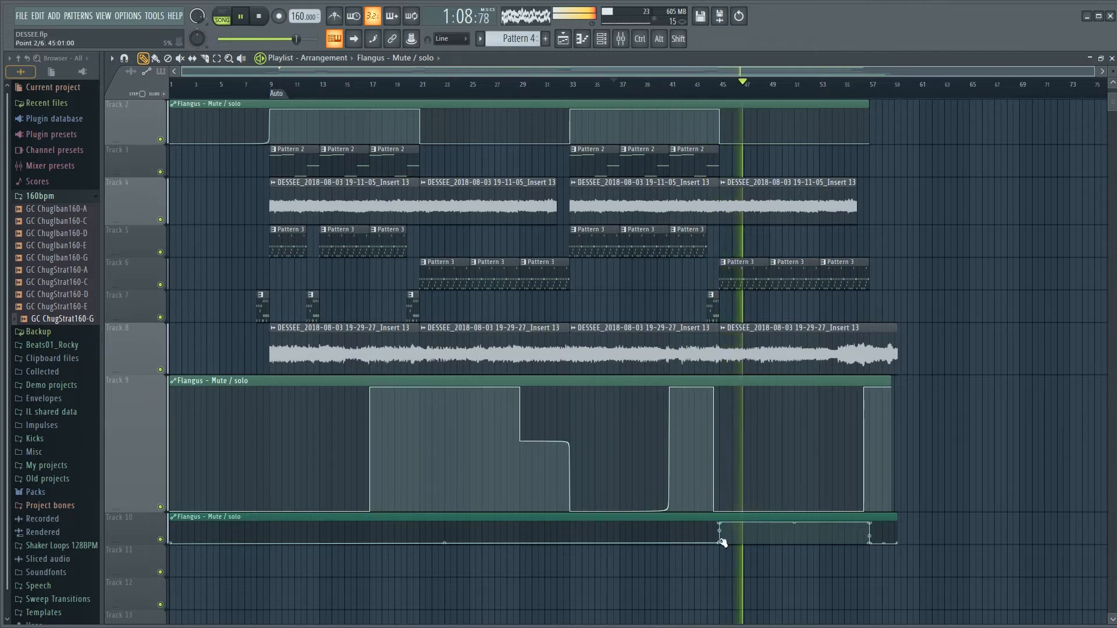
pyautogui.moveTo(715, 388); pyautogui.dragTo(720, 388)
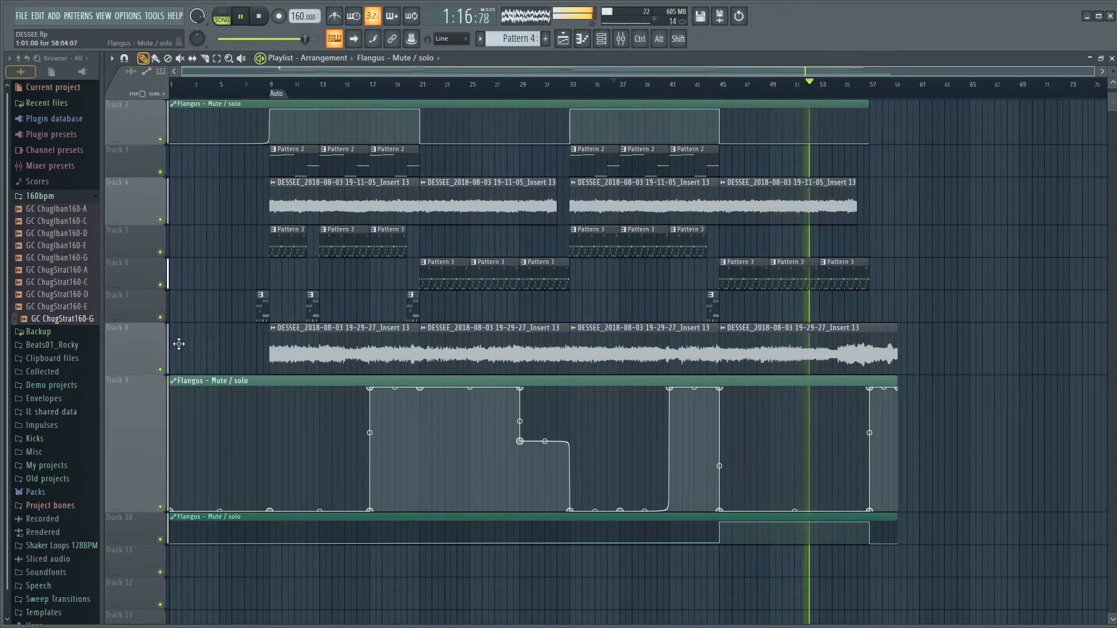
# - Move the Flangus automation clips from Tracks 9 and 10 onto Track 8 and save the project as DESSEE.flp
pyautogui.moveTo(197, 390); pyautogui.dragTo(197, 336)
pyautogui.moveTo(204, 526); pyautogui.dragTo(205, 336)
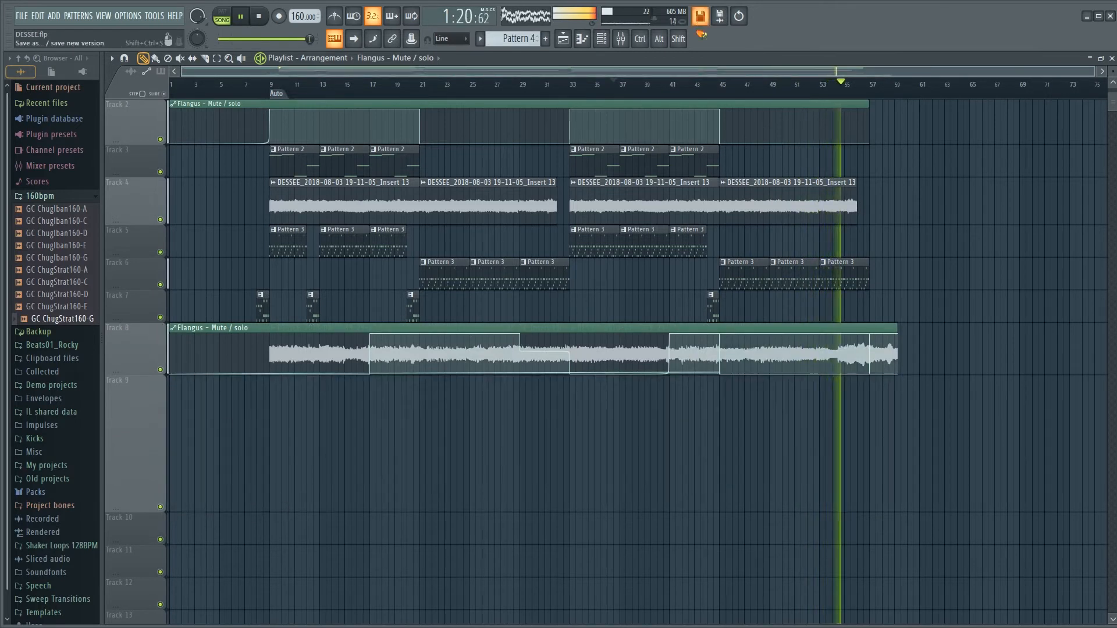
pyautogui.hotkey('ctrl', 'shift', 's')
pyautogui.press('Return')
pyautogui.click(605, 323)
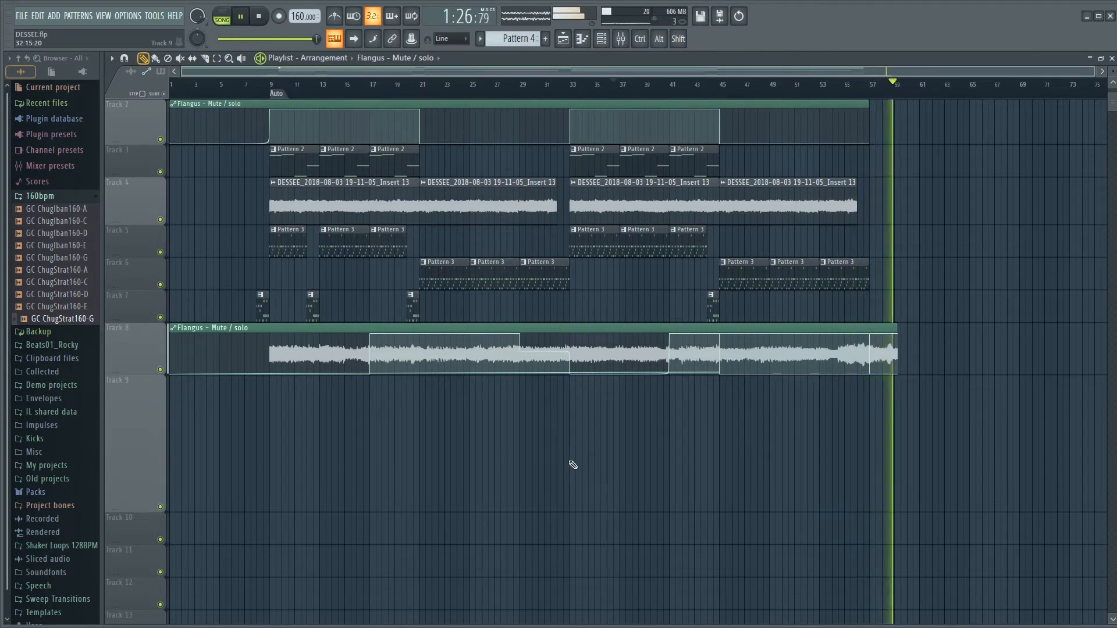
pyautogui.press('space')
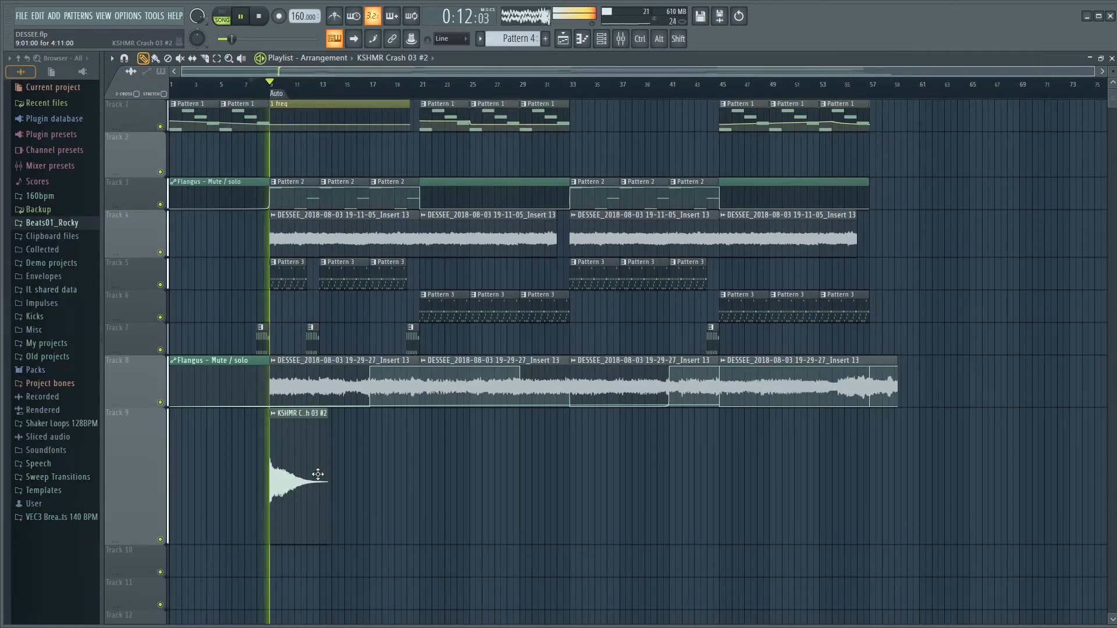
# - Open the channel settings of the KSHMR Crash 03 #2 clip along with the mixer and restart playback
pyautogui.doubleClick(307, 468)
pyautogui.press('F9')
pyautogui.press('space')
pyautogui.press('space')
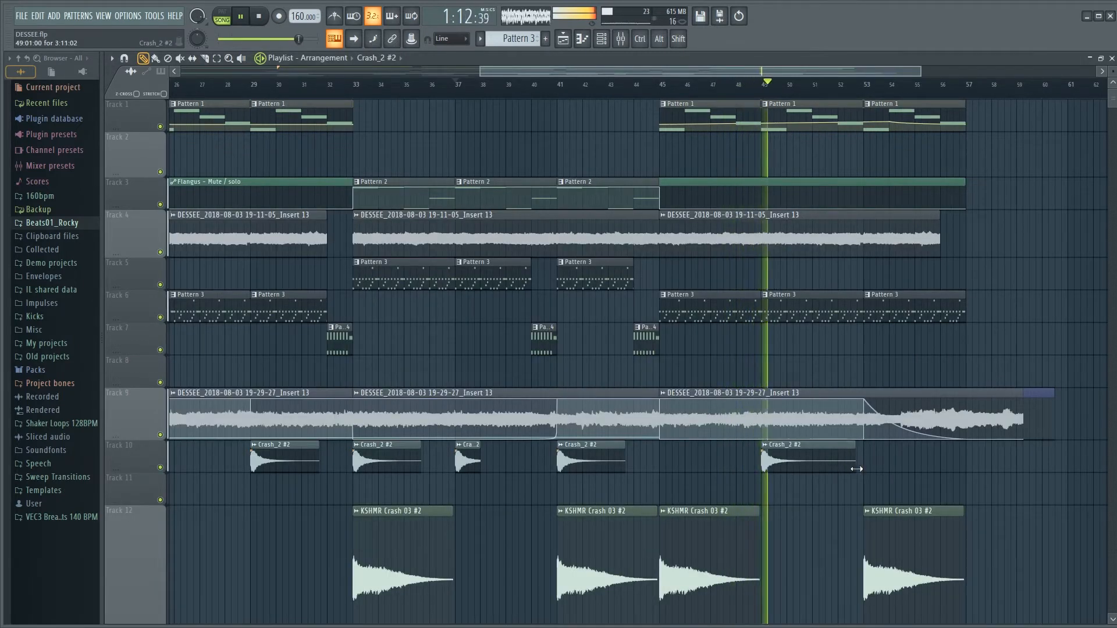
# - Place a Crash_2 #2 clip at bar 57 on Track 10
pyautogui.click(970, 459)
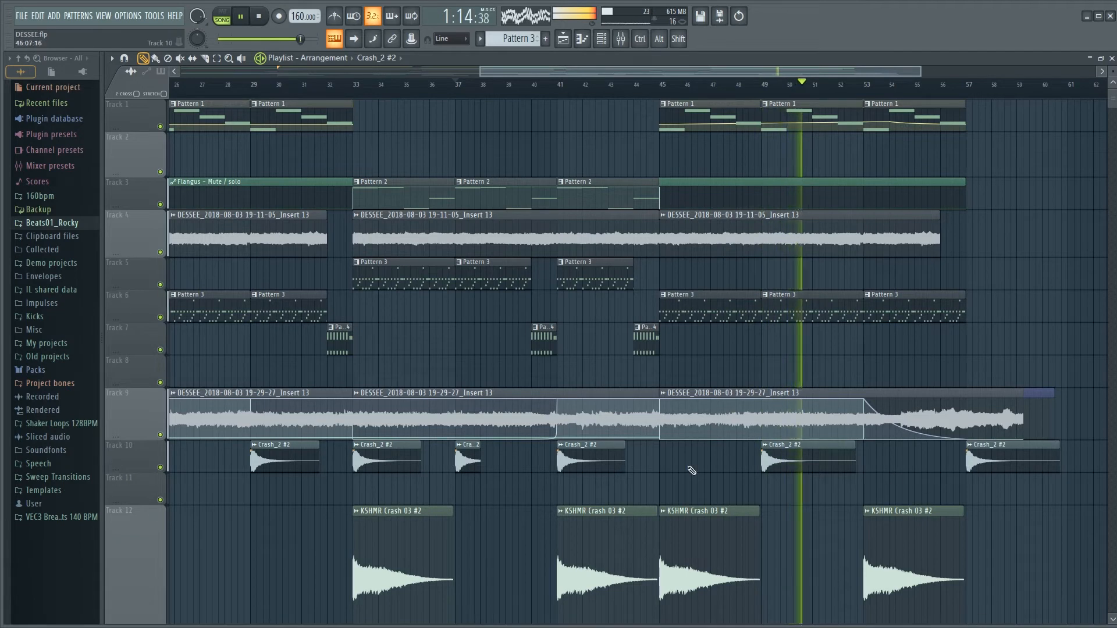
pyautogui.scroll(-5, 668, 474)
pyautogui.scroll(5, 673, 536)
pyautogui.scroll(-3, 163, 544)
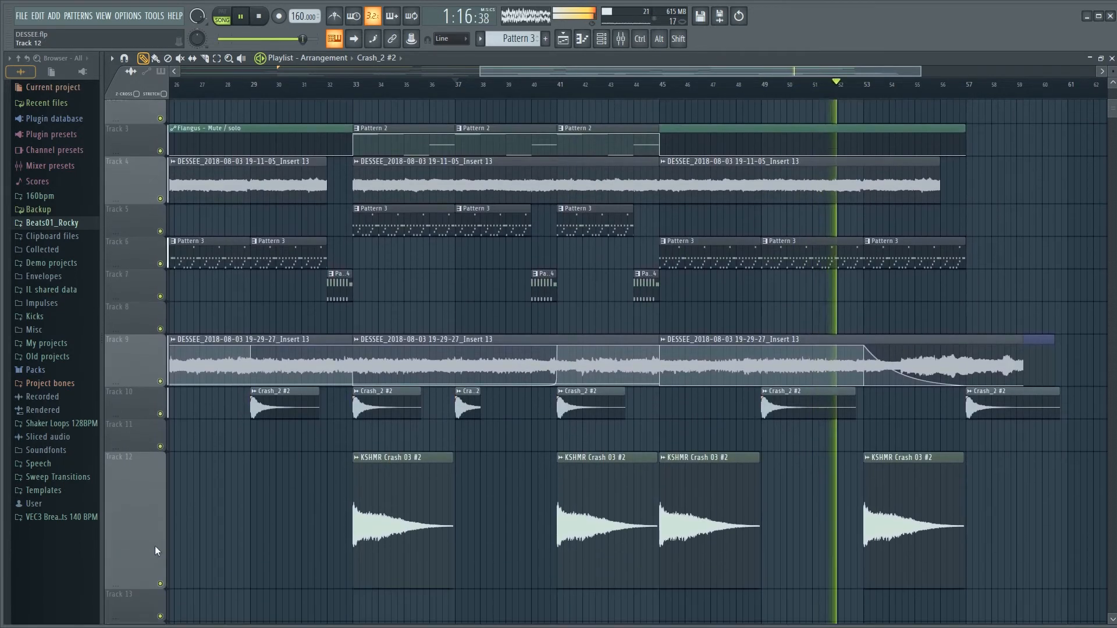
pyautogui.scroll(3, 148, 519)
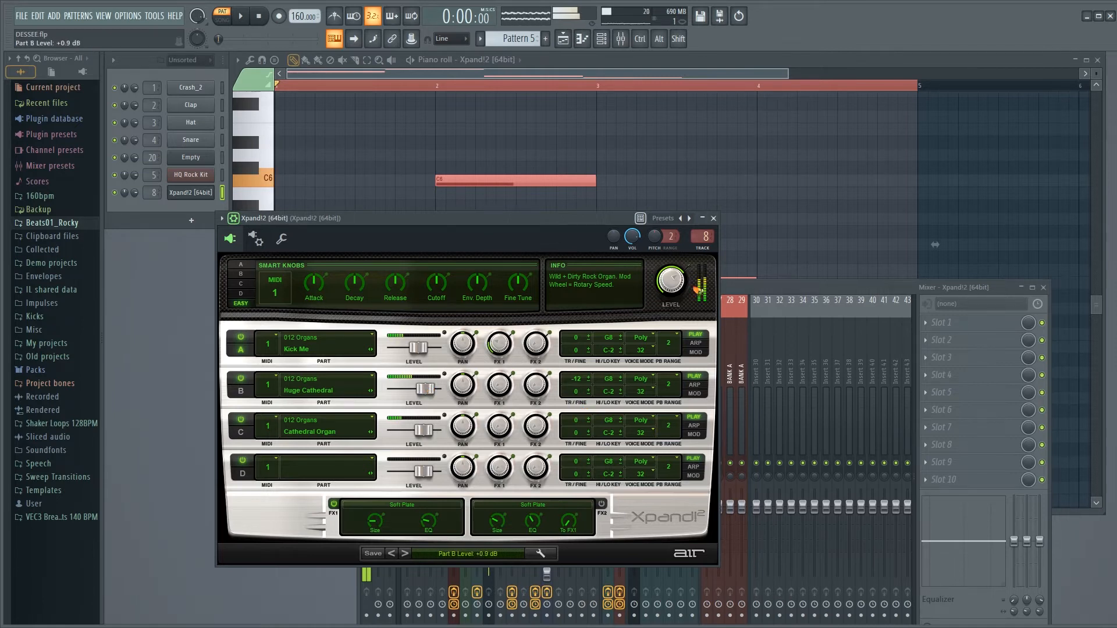
# - Close the Xpand!2 window and raise the last two notes, E5 and D5, in the Pattern 5 piano roll by an octave
pyautogui.click(713, 219)
pyautogui.click(581, 232)
pyautogui.scroll(5, 399, 406)
pyautogui.scroll(-1, 421, 385)
pyautogui.scroll(3, 419, 385)
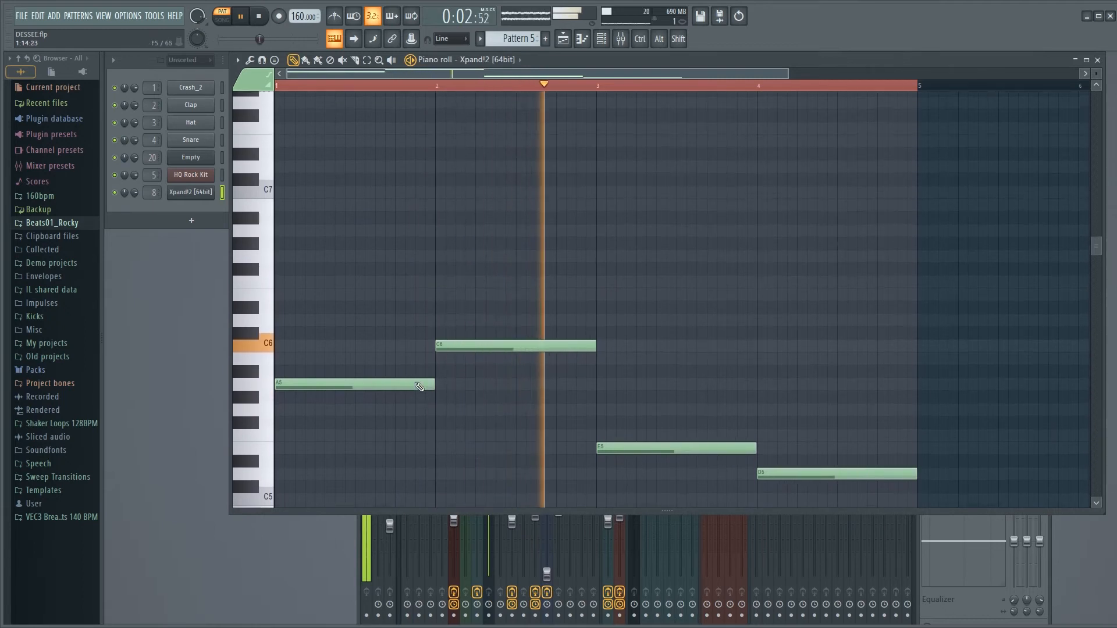
pyautogui.scroll(-2, 442, 385)
pyautogui.moveTo(595, 341); pyautogui.dragTo(873, 473)
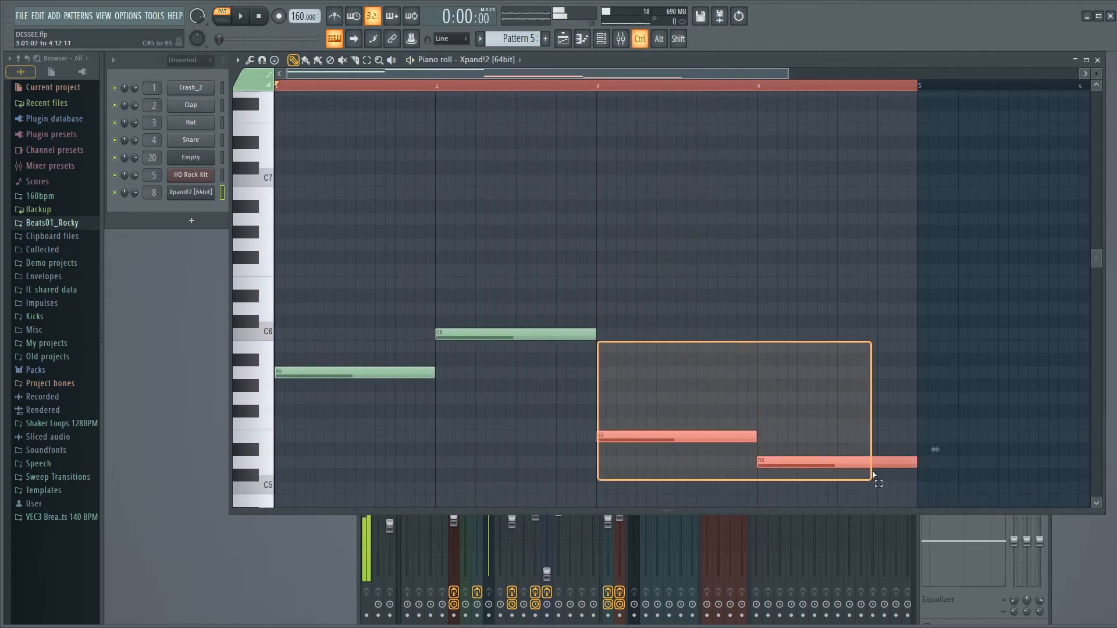
pyautogui.hotkey('ctrl', 'Up')
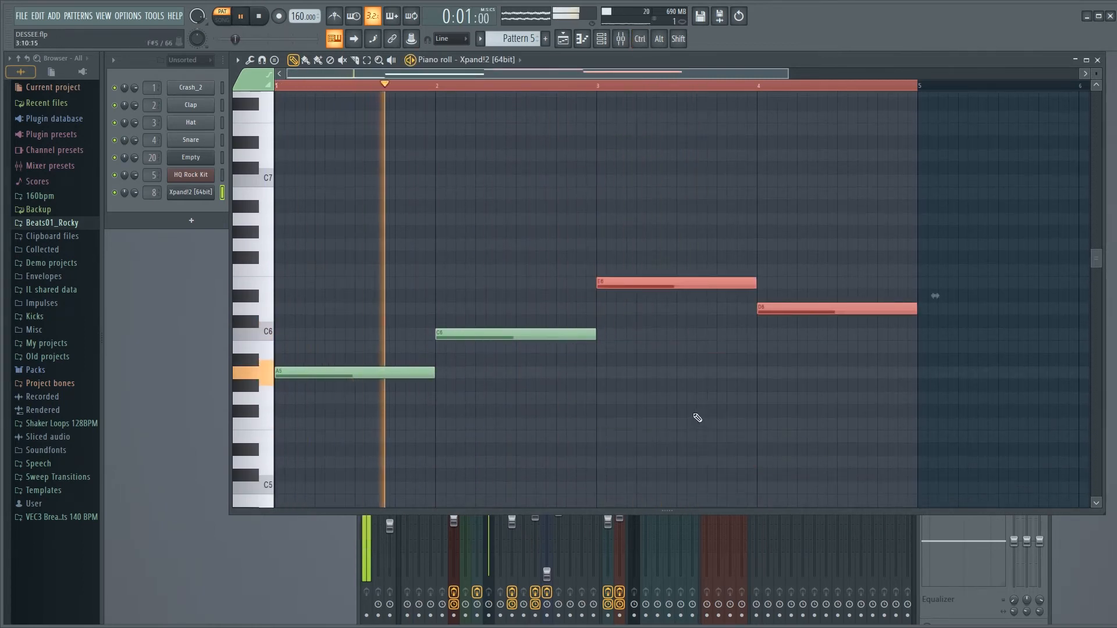
pyautogui.scroll(2, 697, 418)
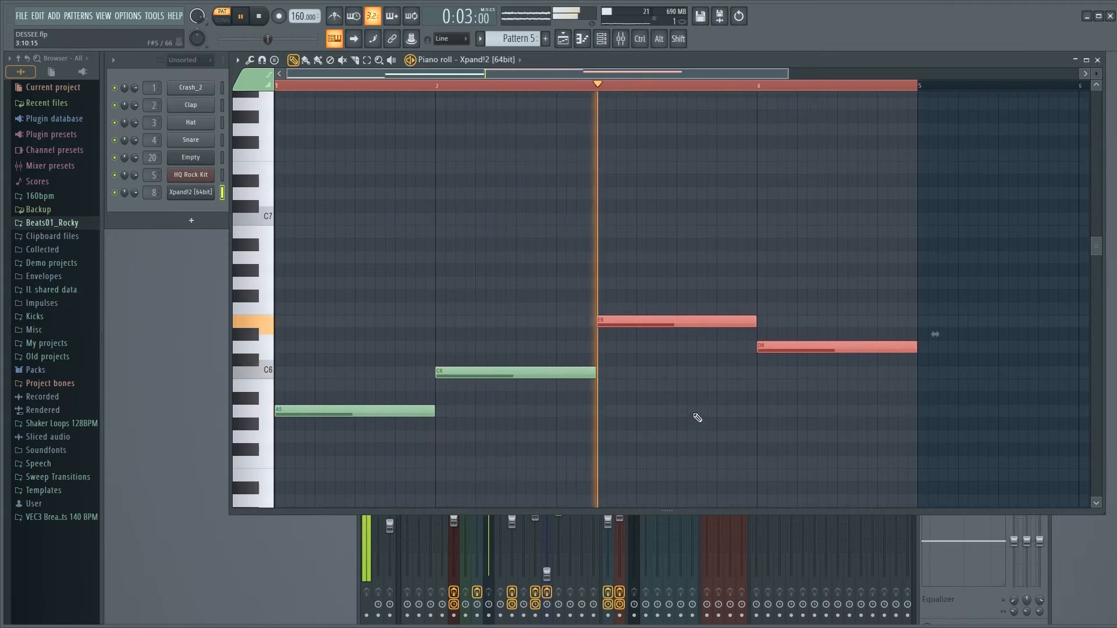
pyautogui.press('space')
# - Duplicate all four Xpand!2 notes seven semitones higher, starting from E6, and play the pattern
pyautogui.hotkey('ctrl', 'd')
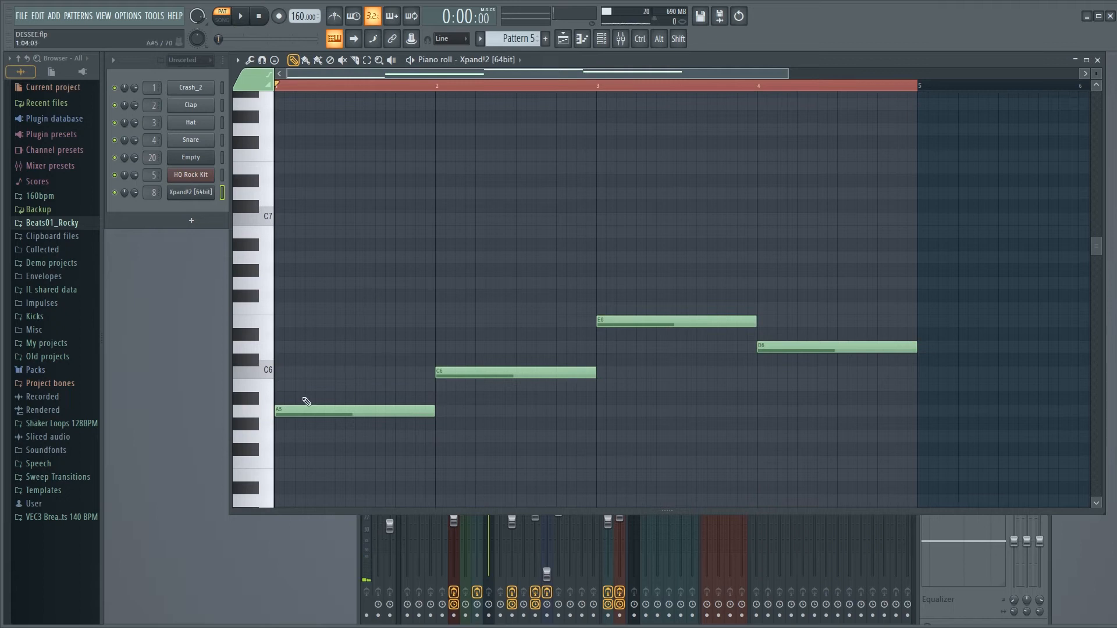
pyautogui.moveTo(833, 277); pyautogui.dragTo(274, 481)
pyautogui.moveTo(306, 412)
pyautogui.mouseDown()
pyautogui.moveTo(316, 417)
pyautogui.moveTo(268, 320)
pyautogui.mouseUp()
pyautogui.press('space')
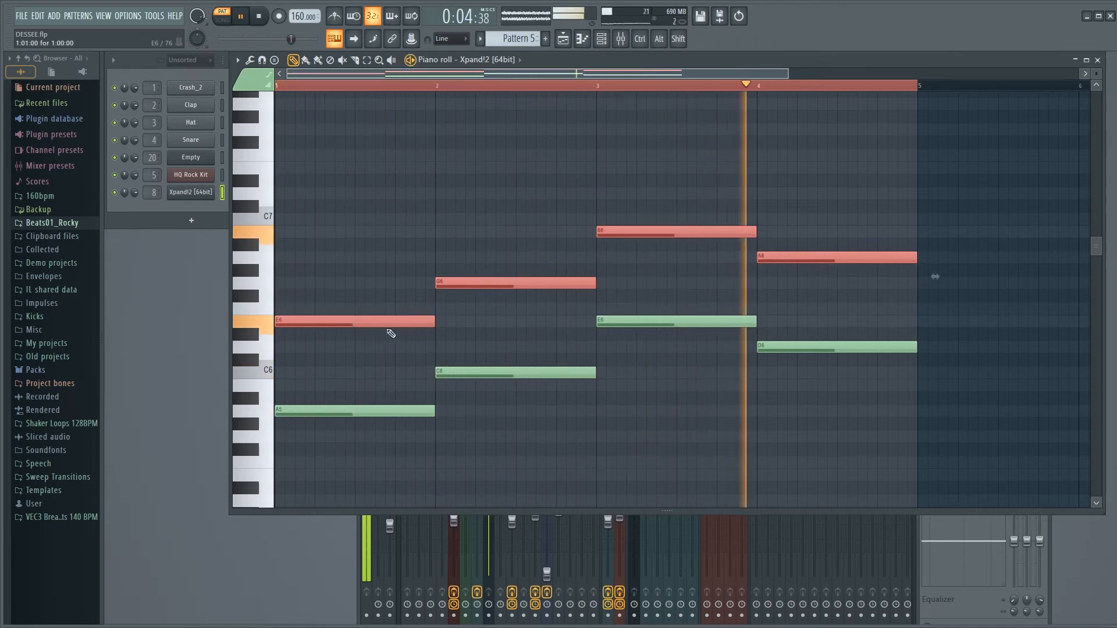
# - Lower the four notes in bars 3 and 4 of the Pattern 5 piano roll by an octave and play the pattern
pyautogui.press('space')
pyautogui.moveTo(703, 205); pyautogui.dragTo(804, 391)
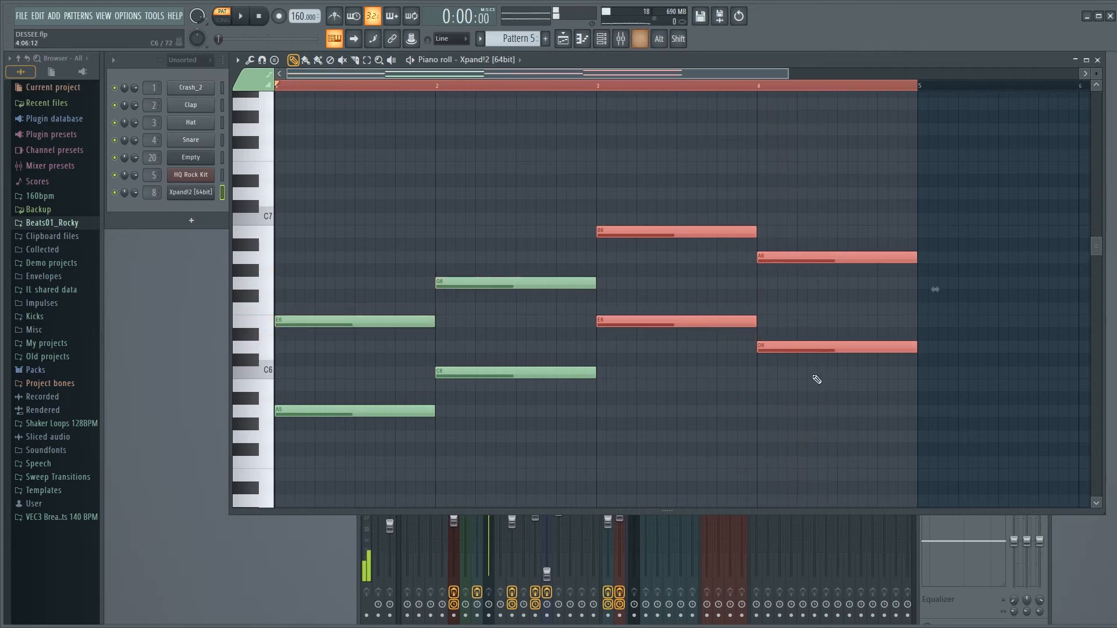
pyautogui.hotkey('ctrl', 'Down')
pyautogui.press('space')
pyautogui.moveTo(1096, 74); pyautogui.dragTo(1096, 92)
pyautogui.scroll(-1, 680, 264)
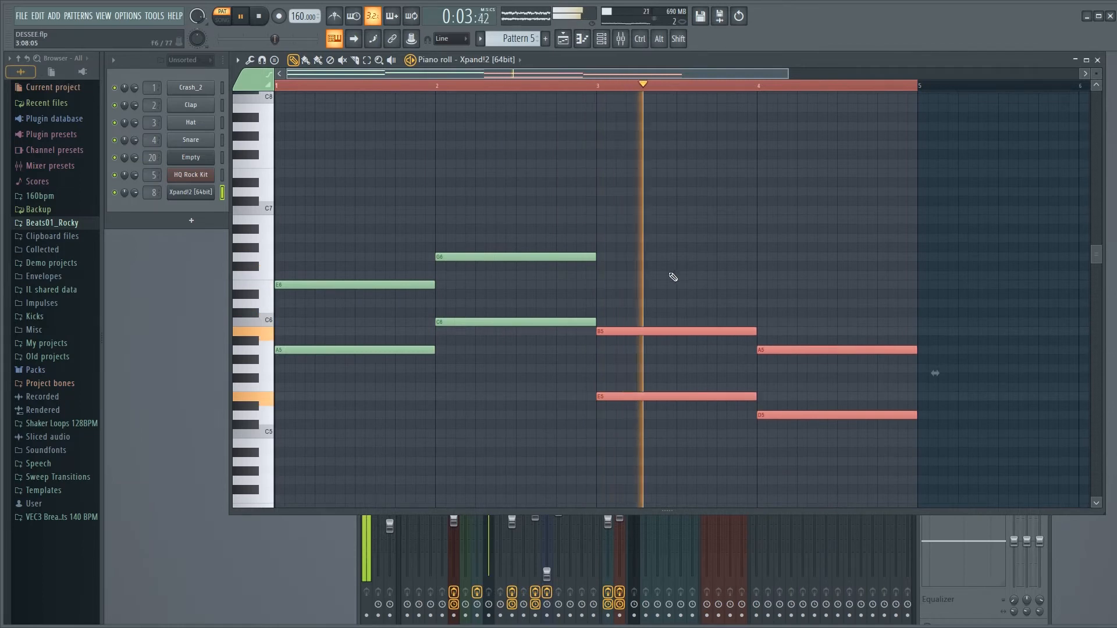
# - Raise the upper notes of bars 3 and 4, B5 and A5, by an octave and stop playback
pyautogui.scroll(3, 669, 280)
pyautogui.moveTo(668, 337); pyautogui.dragTo(810, 448)
pyautogui.hotkey('ctrl', 'Up')
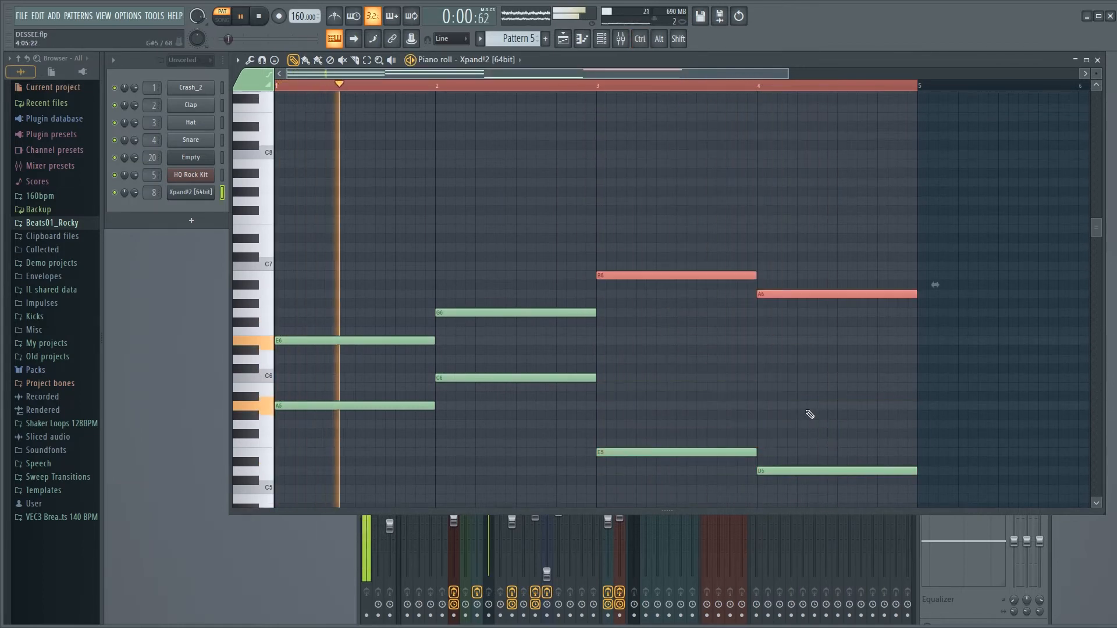
pyautogui.scroll(3, 526, 304)
pyautogui.press('space')
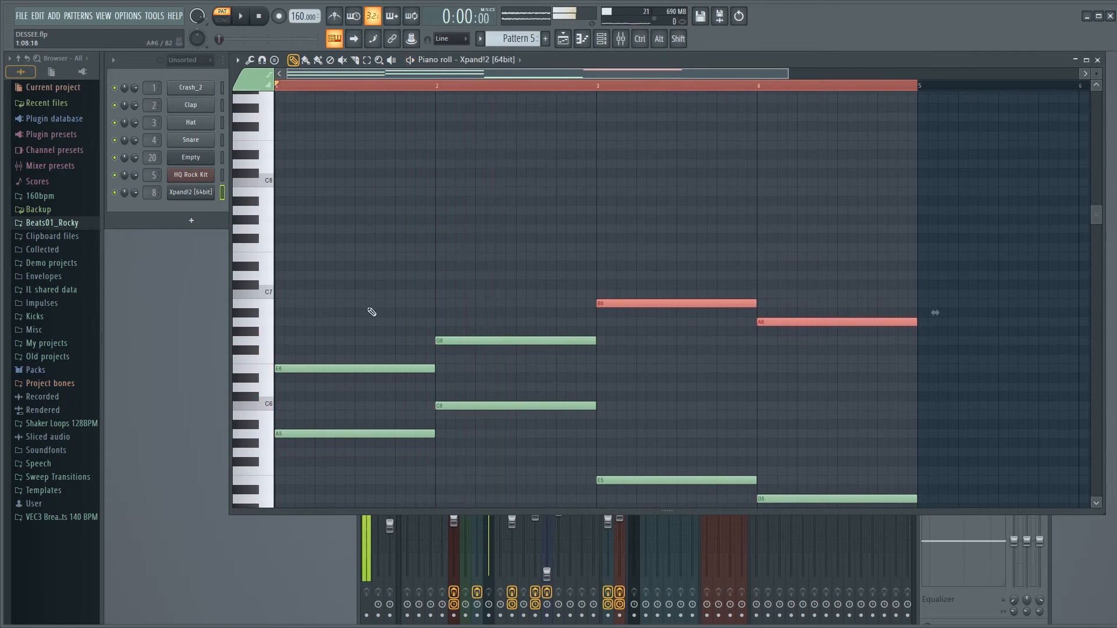
# - Paste another copy of the four-note row above the existing chords, starting from C7, and play the pattern
pyautogui.hotkey('ctrl', 'v')
pyautogui.moveTo(310, 429); pyautogui.dragTo(281, 291)
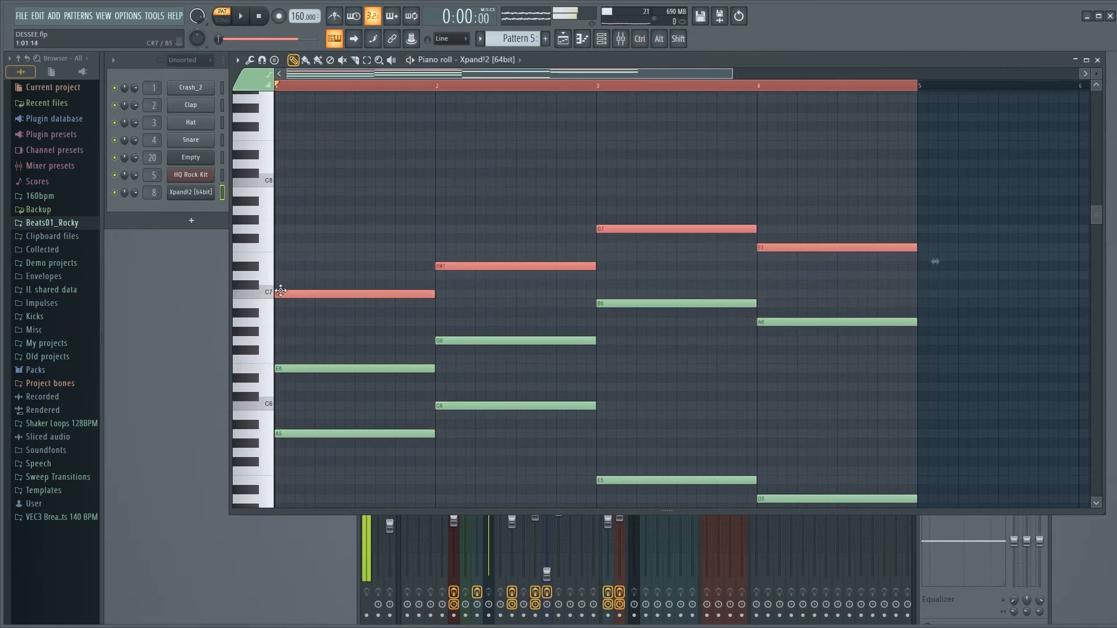
pyautogui.press('space')
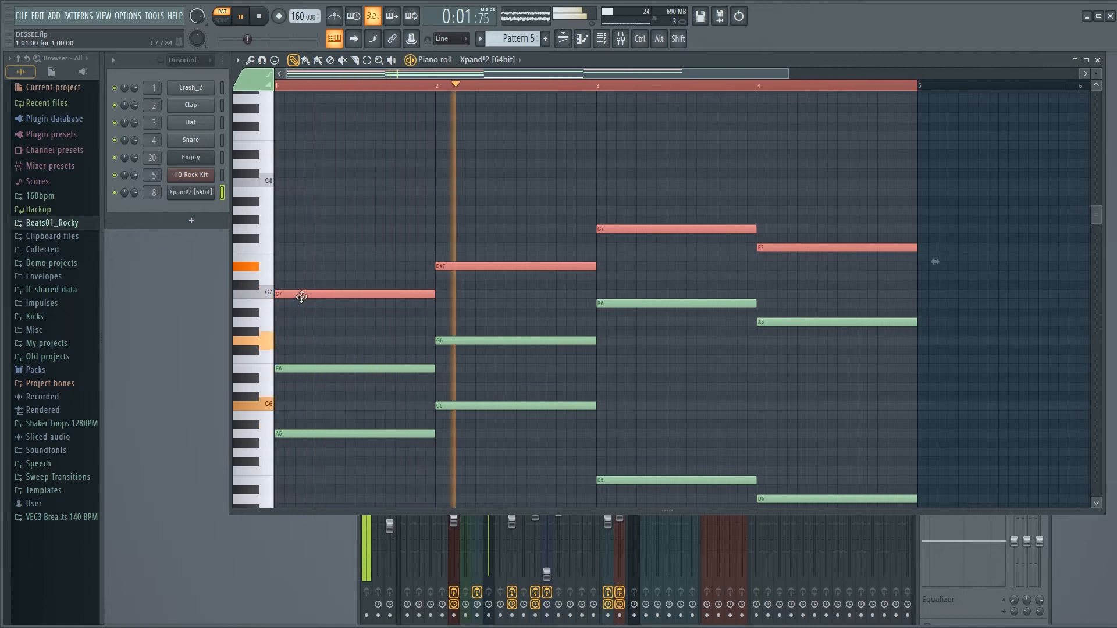
pyautogui.press('space')
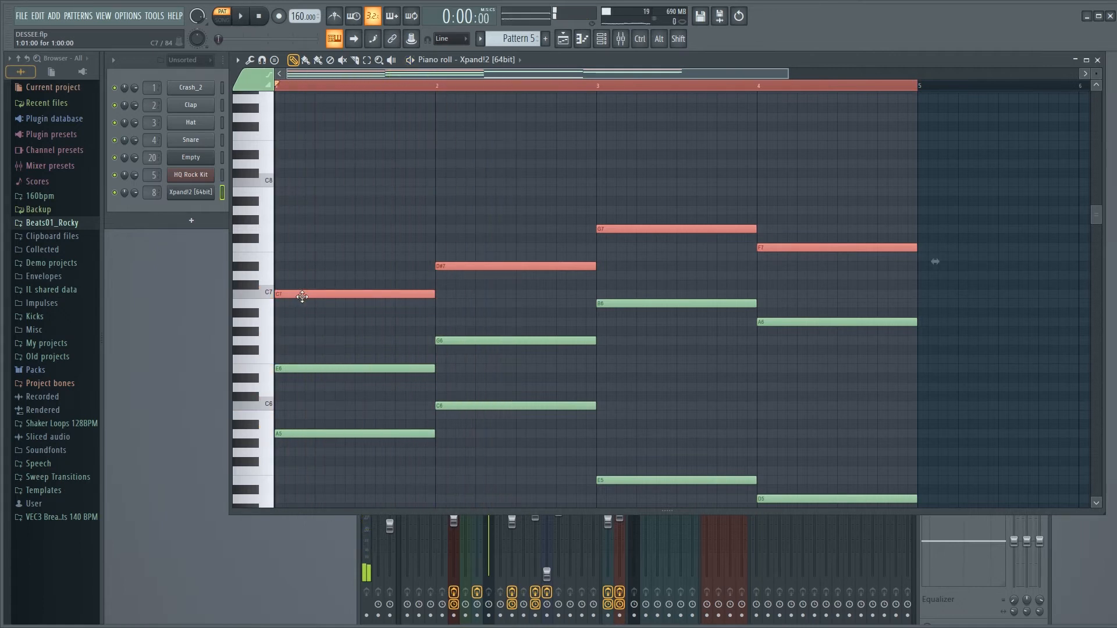
pyautogui.press('space')
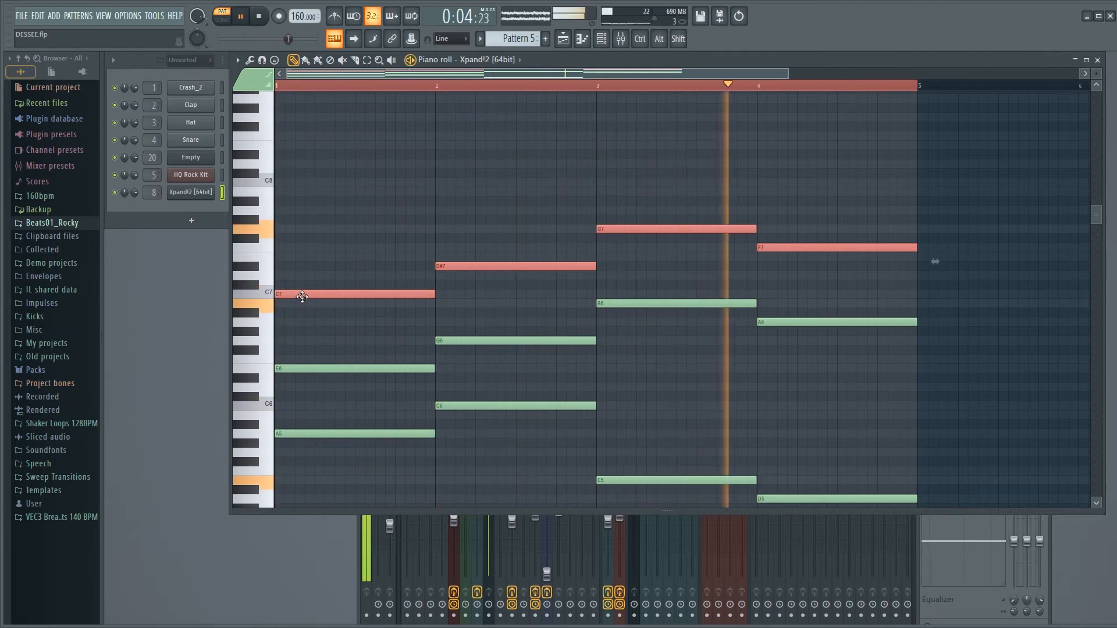
# - Try the pasted top row at different pitches, starting from A6, D7 and B6, while auditioning the chords
pyautogui.moveTo(302, 297); pyautogui.dragTo(297, 326)
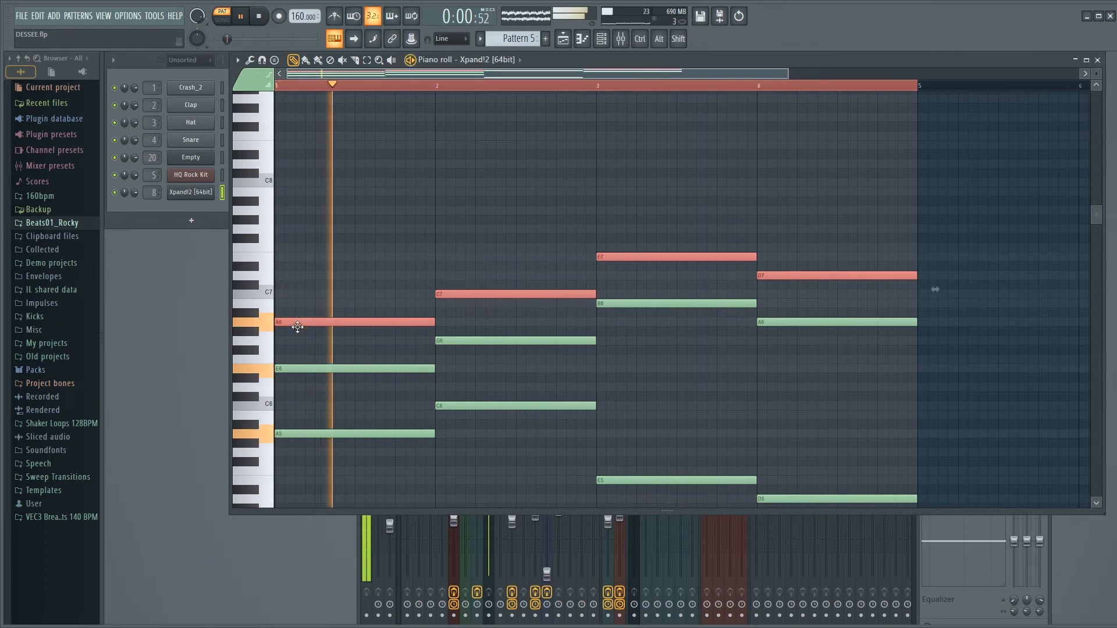
pyautogui.moveTo(297, 326); pyautogui.dragTo(291, 289)
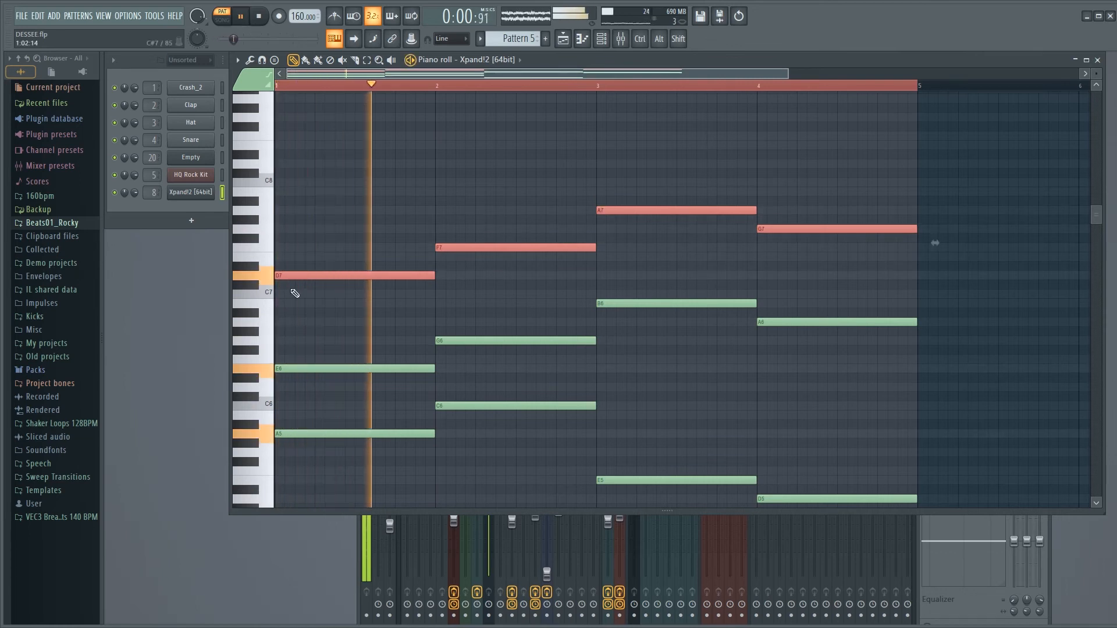
pyautogui.press('space')
pyautogui.moveTo(305, 276); pyautogui.dragTo(296, 311)
pyautogui.press('space')
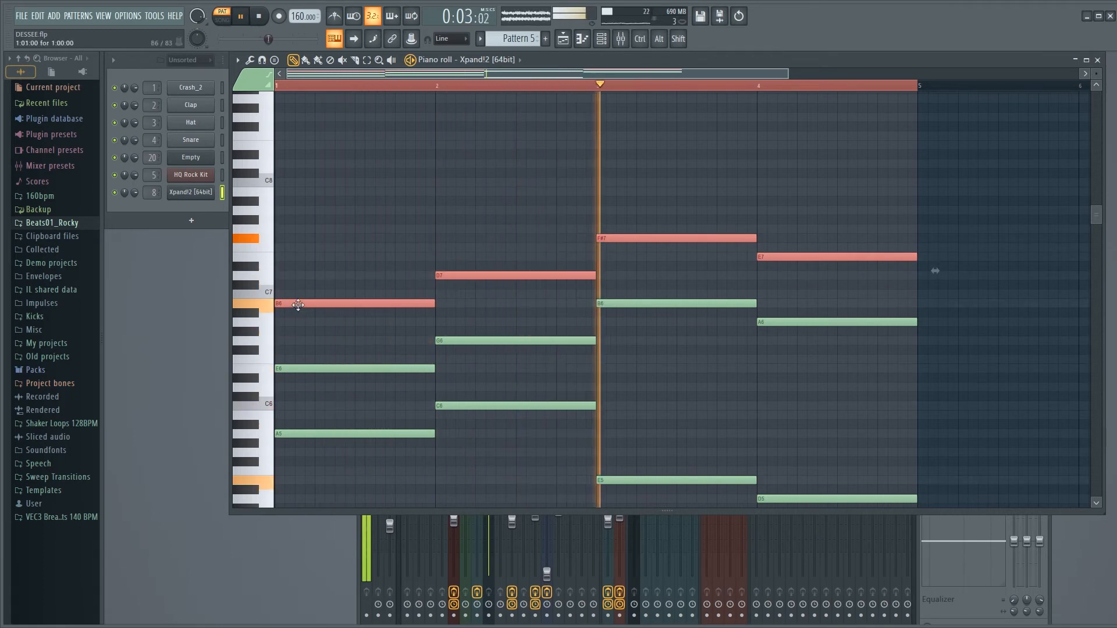
pyautogui.press('space')
pyautogui.moveTo(298, 305)
pyautogui.mouseDown()
pyautogui.moveTo(294, 330)
pyautogui.moveTo(297, 303)
pyautogui.mouseUp()
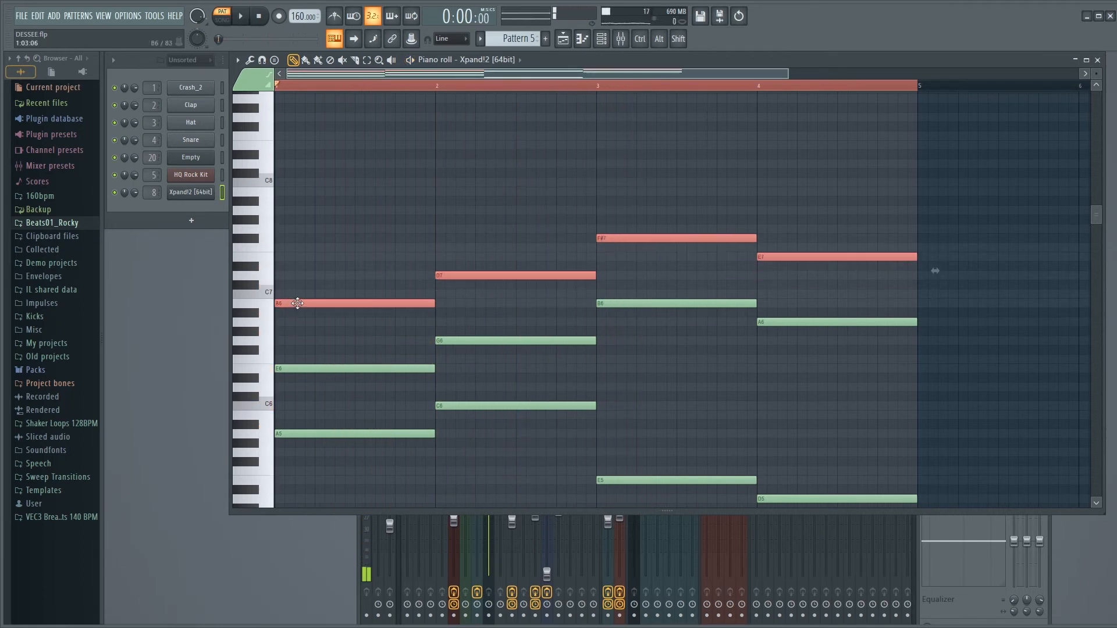
pyautogui.press('space')
pyautogui.press('space')
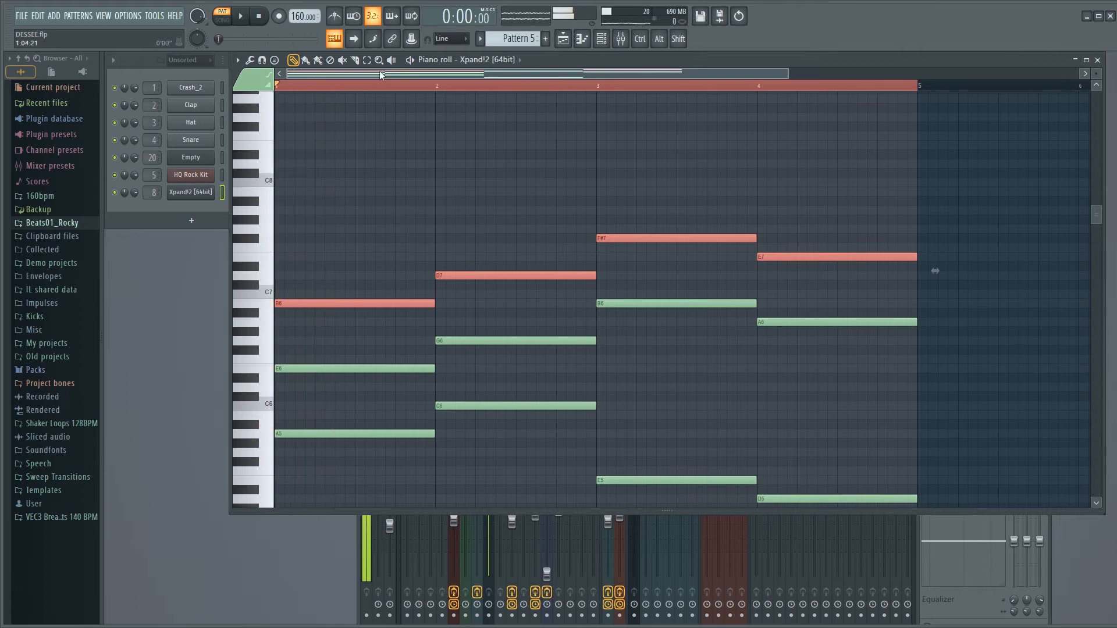
# - Transpose the pasted top row so that it starts on A6 and play the pattern
pyautogui.moveTo(416, 104); pyautogui.dragTo(622, 250)
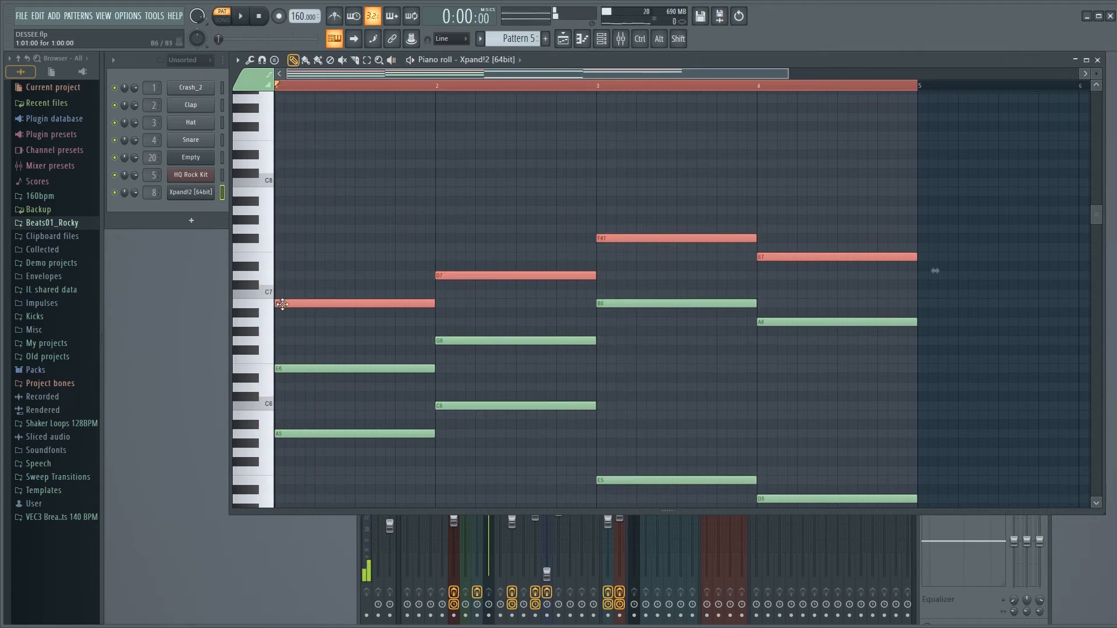
pyautogui.moveTo(282, 303); pyautogui.dragTo(283, 328)
pyautogui.press('space')
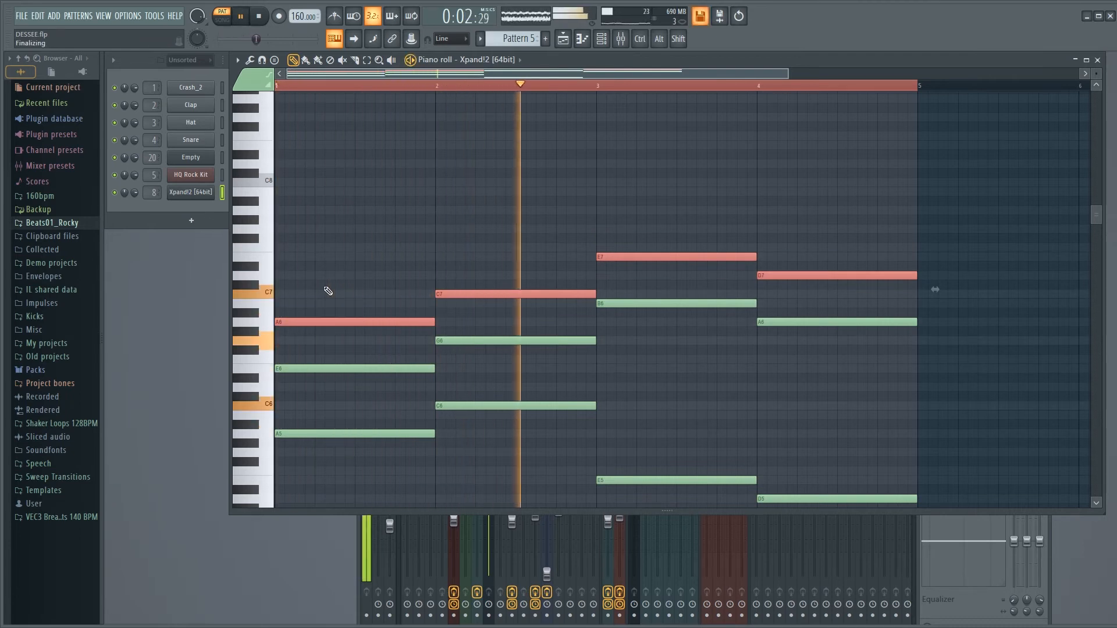
# - Lower the last two notes of the top row, E7 and D7, by an octave and replay the pattern
pyautogui.press('space')
pyautogui.moveTo(692, 226); pyautogui.dragTo(796, 302)
pyautogui.hotkey('ctrl', 'Down')
pyautogui.press('space')
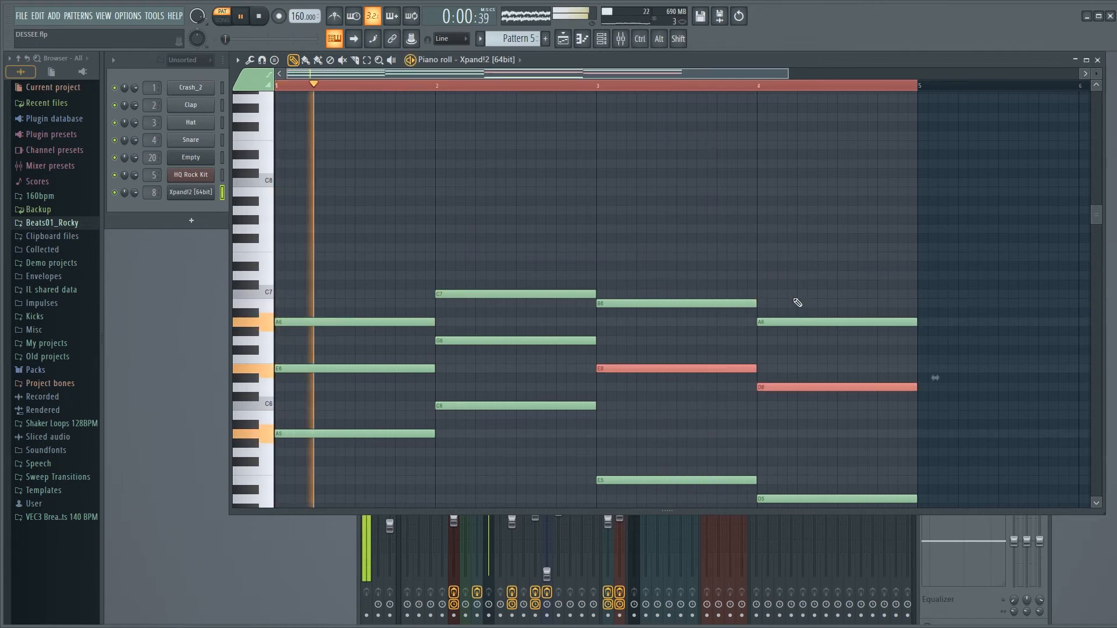
pyautogui.scroll(-3, 752, 227)
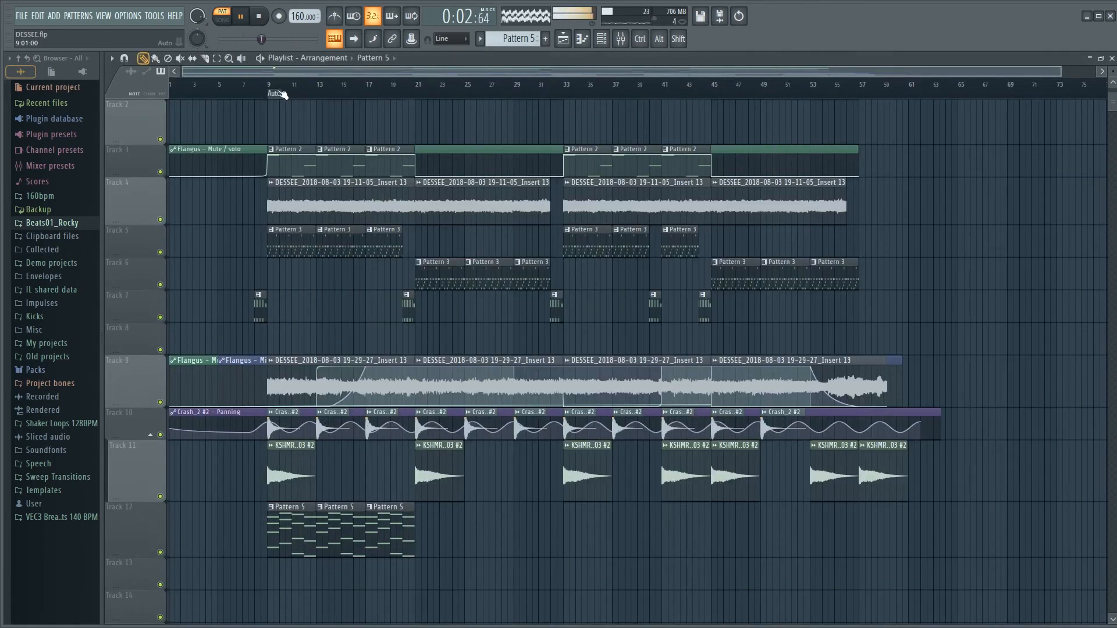
# - Play the song from bar 9 and paint organ pattern clips at bars 33, 37 and 41 on Track 12
pyautogui.click(272, 87)
pyautogui.click(271, 87)
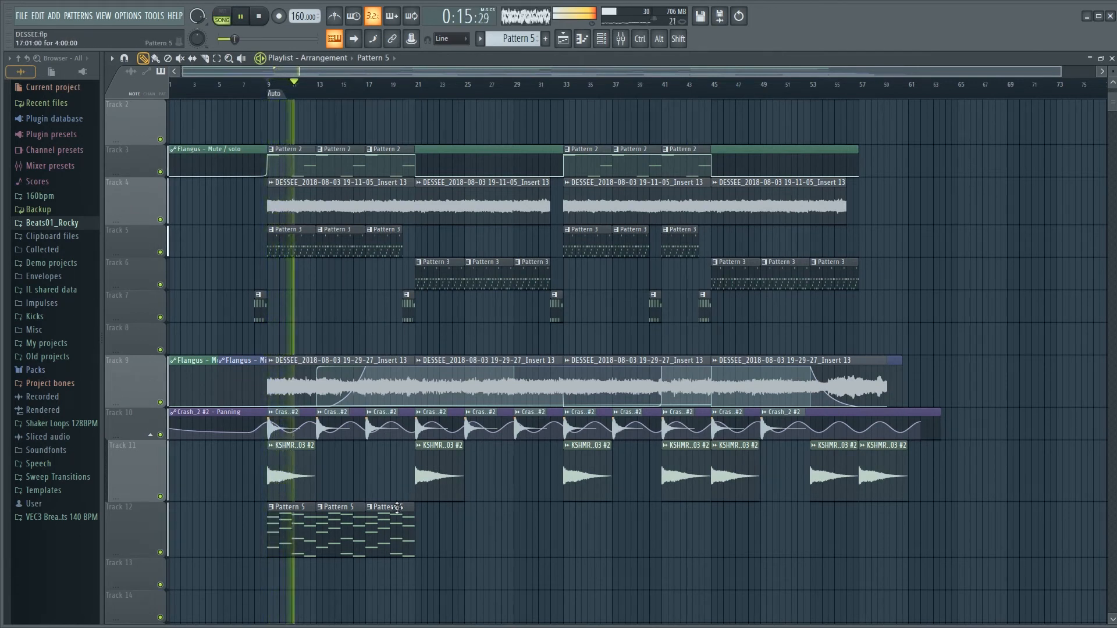
pyautogui.press('b')
pyautogui.moveTo(567, 522); pyautogui.dragTo(681, 521)
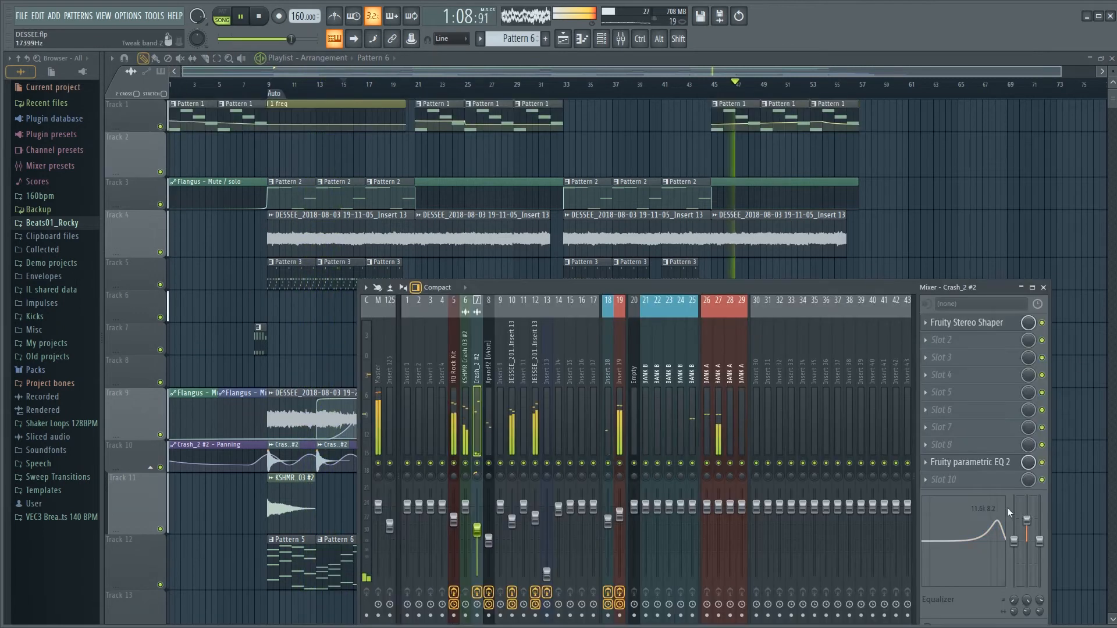
# - Close the mixer, stop the song and return the playhead to the start of the playlist
pyautogui.click(1044, 287)
pyautogui.scroll(-1, 871, 606)
pyautogui.scroll(1, 871, 605)
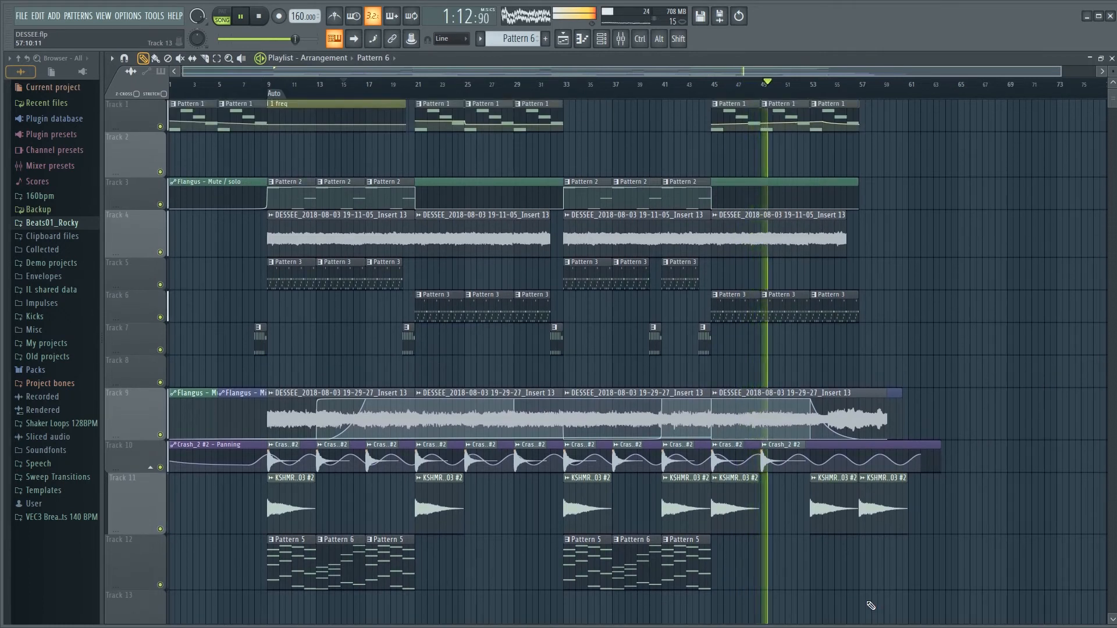
pyautogui.press('space')
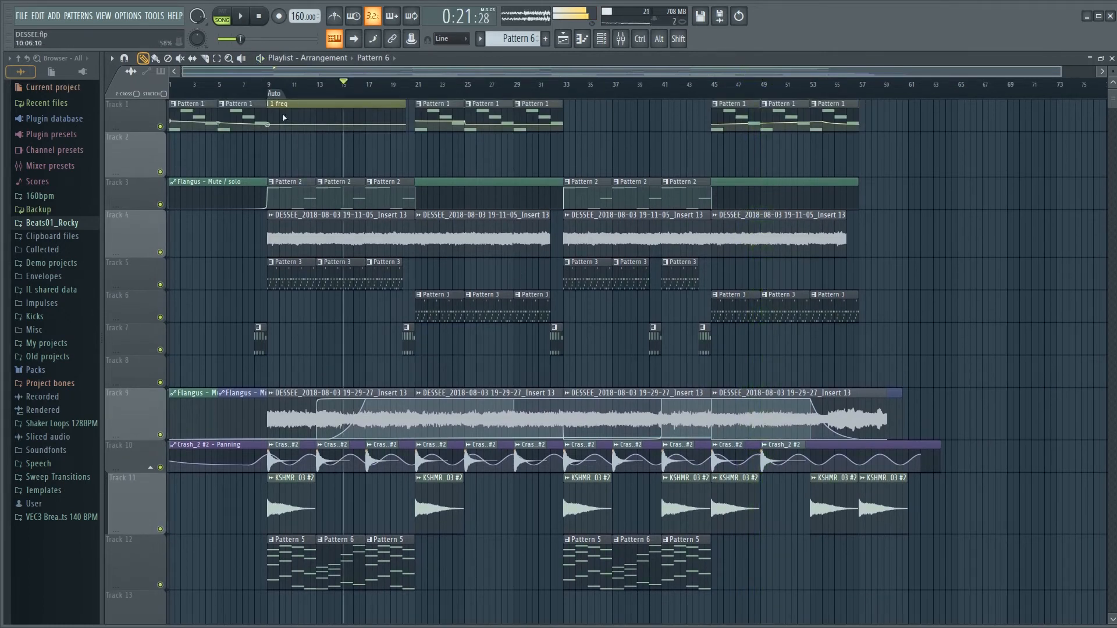
pyautogui.moveTo(271, 90); pyautogui.dragTo(153, 95)
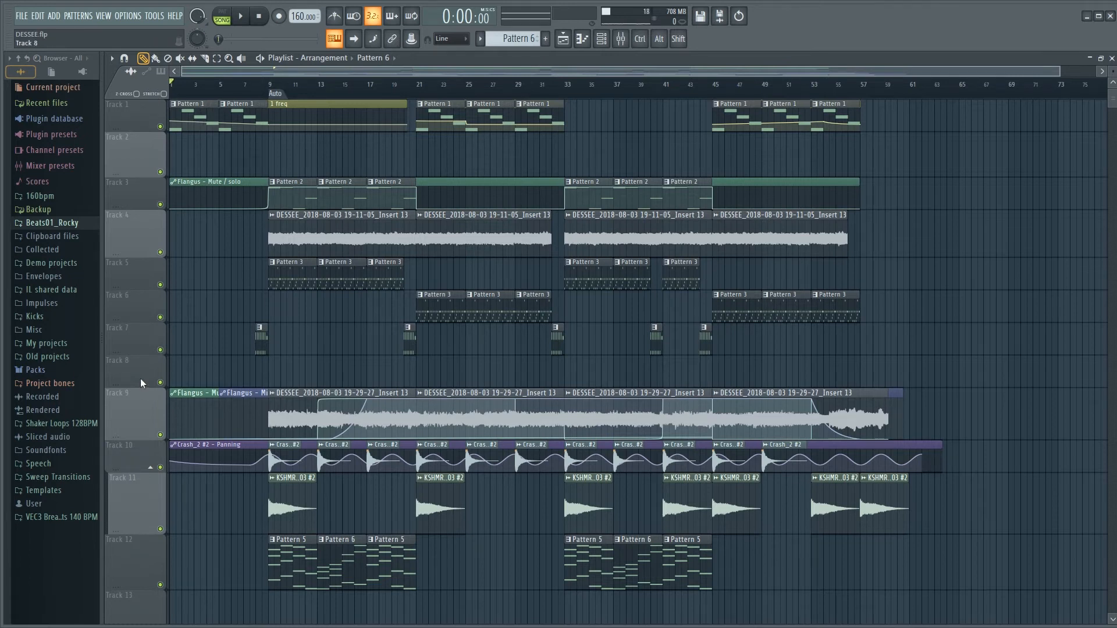
# - Cycle through the open windows and save the project
pyautogui.press('Tab')
pyautogui.press('Tab')
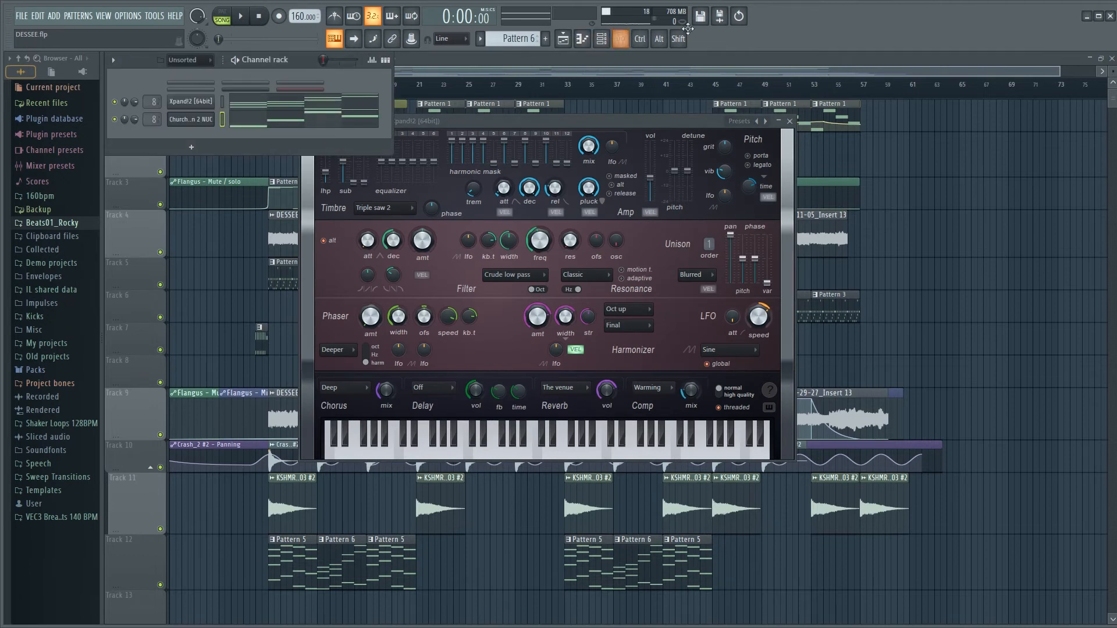
pyautogui.click(700, 18)
pyautogui.press('Return')
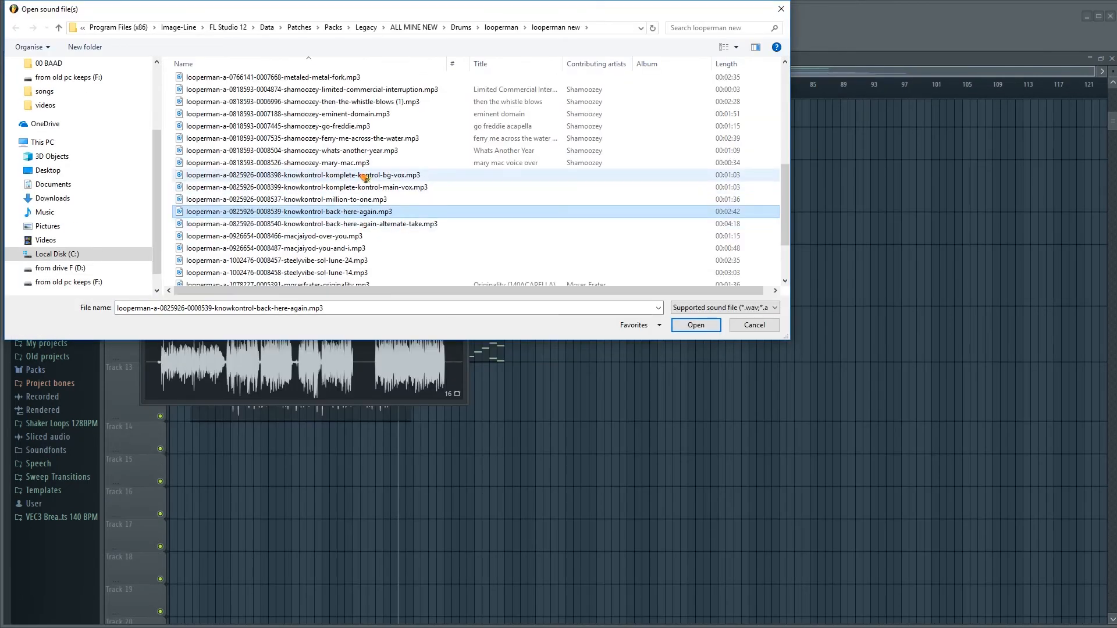
# - Browse the looperman vocal files and load the shamoozey-go-freddie MP3 into the sampler channel
pyautogui.click(366, 175)
pyautogui.scroll(2, 356, 203)
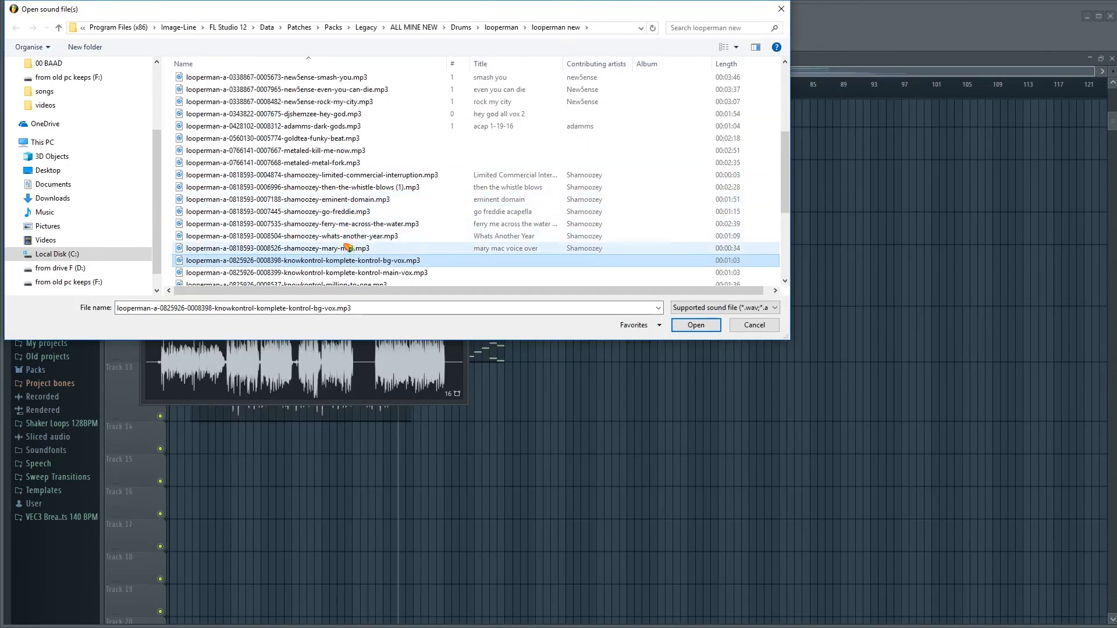
pyautogui.click(327, 225)
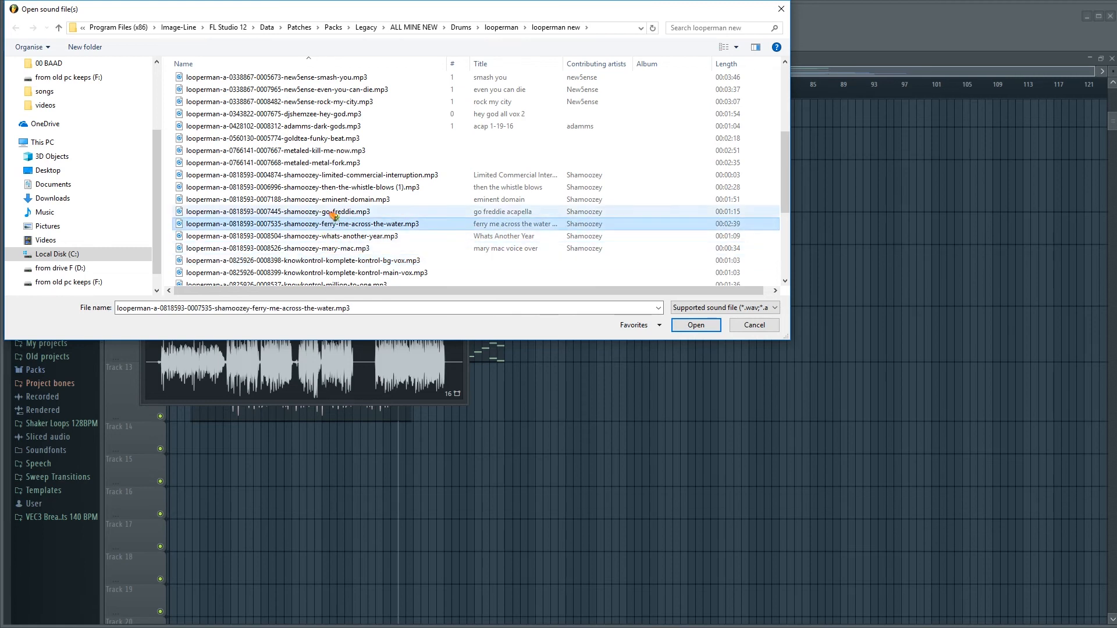
pyautogui.click(333, 212)
pyautogui.scroll(2, 337, 236)
pyautogui.scroll(-2, 338, 244)
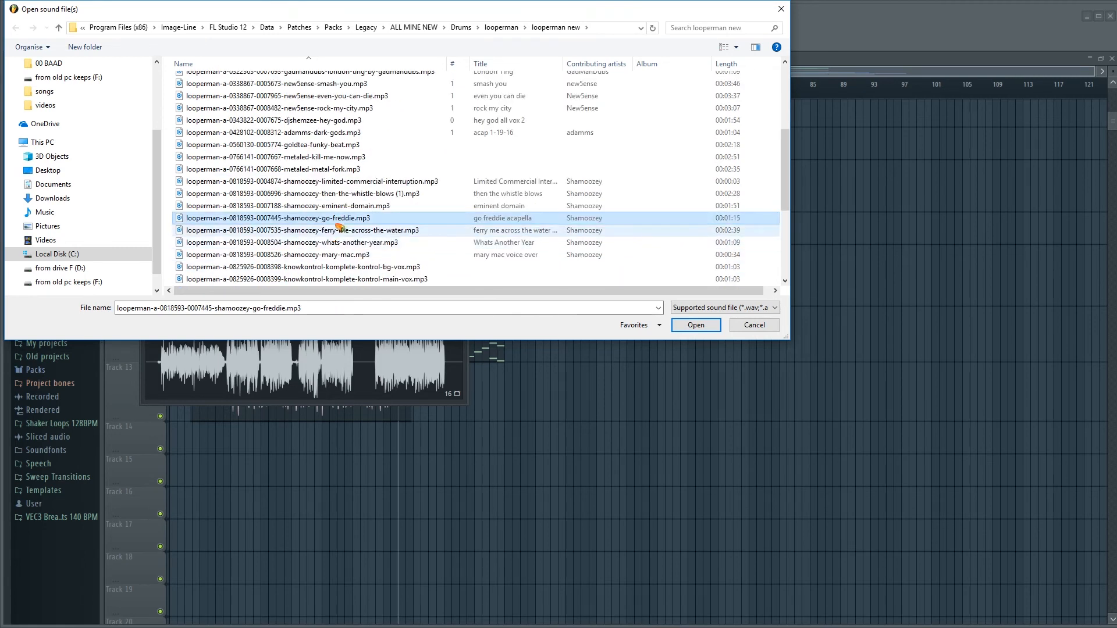
pyautogui.click(691, 327)
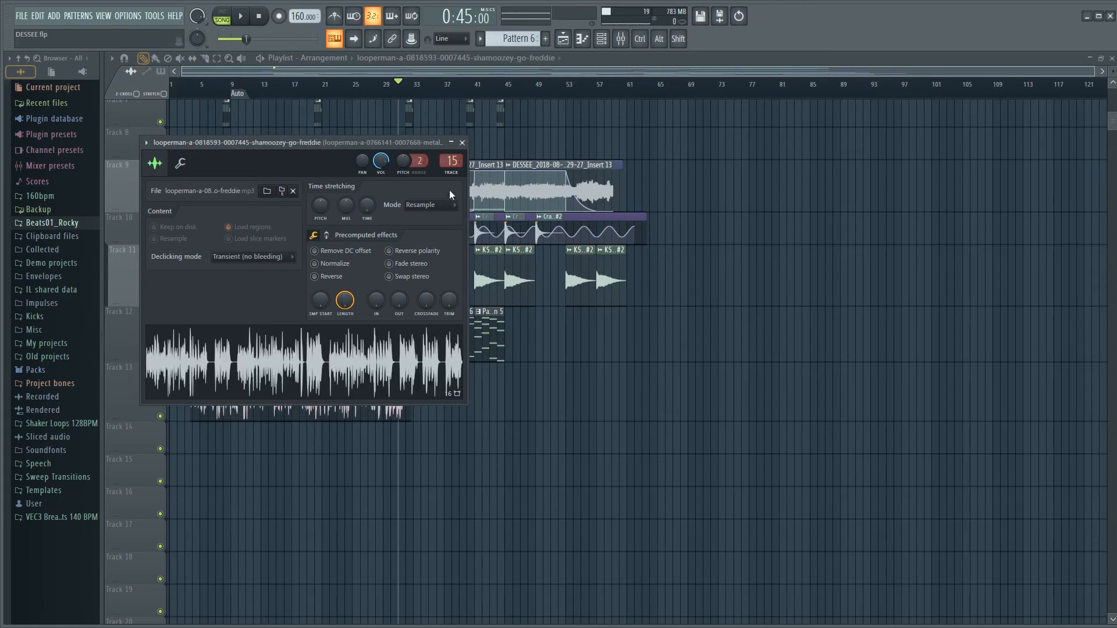
# - Lengthen the go-freddie vocal clip on Track 13, shift it to start at about bar 21 and play from there
pyautogui.click(462, 143)
pyautogui.moveTo(436, 386); pyautogui.dragTo(953, 395)
pyautogui.moveTo(372, 398); pyautogui.dragTo(502, 398)
pyautogui.click(325, 89)
pyautogui.press('space')
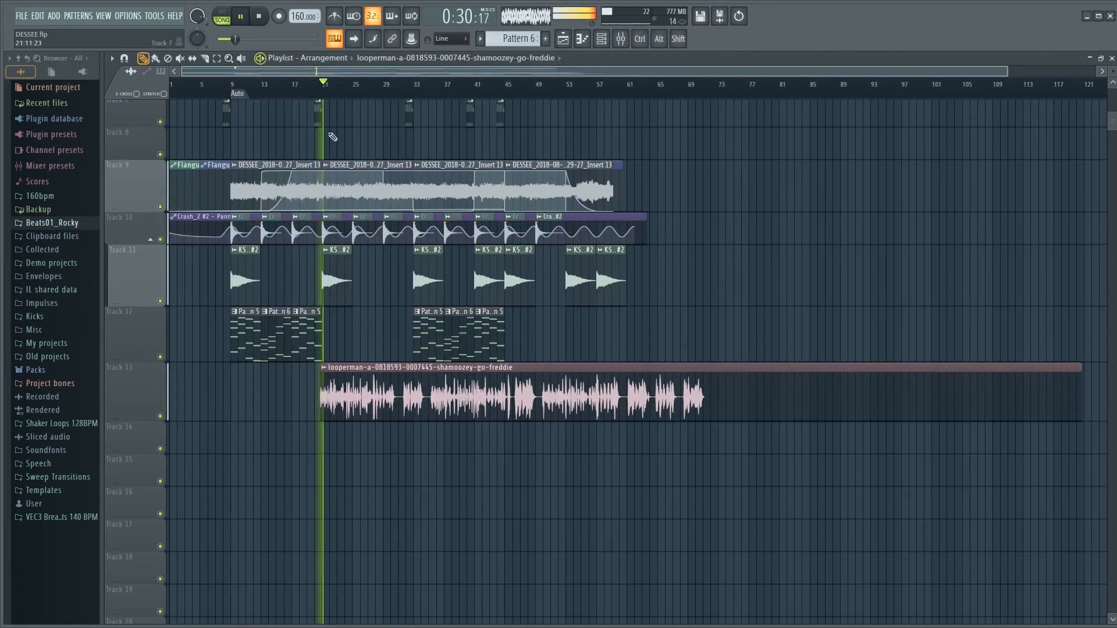
# - Check the go-freddie clip's channel settings, stop playback and close the settings window
pyautogui.doubleClick(382, 370)
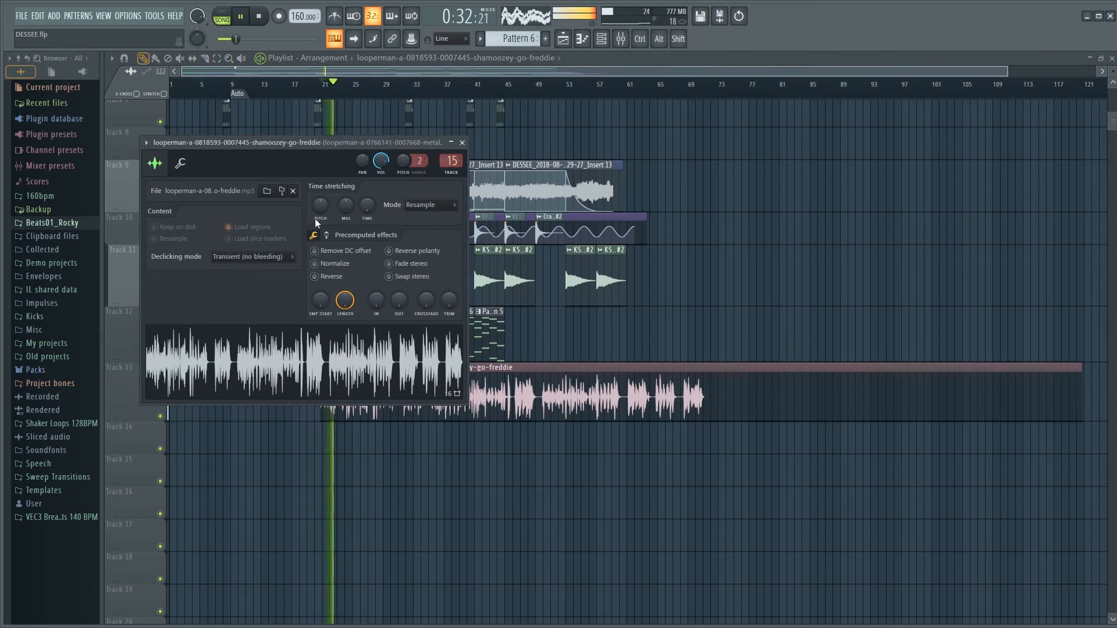
pyautogui.click(463, 143)
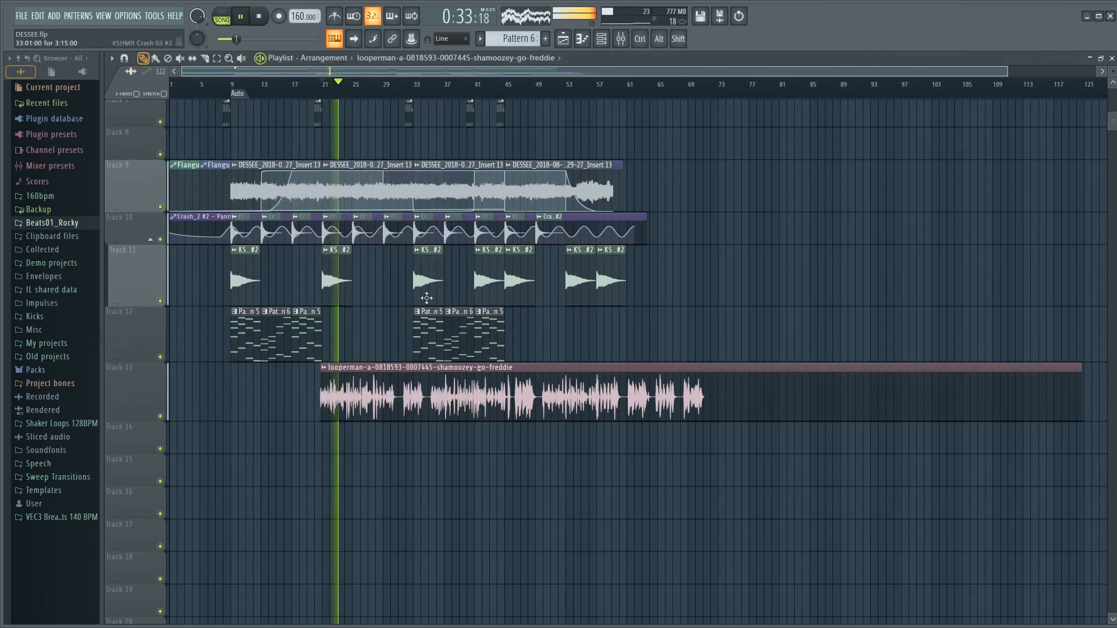
pyautogui.press('space')
pyautogui.doubleClick(365, 402)
pyautogui.click(462, 143)
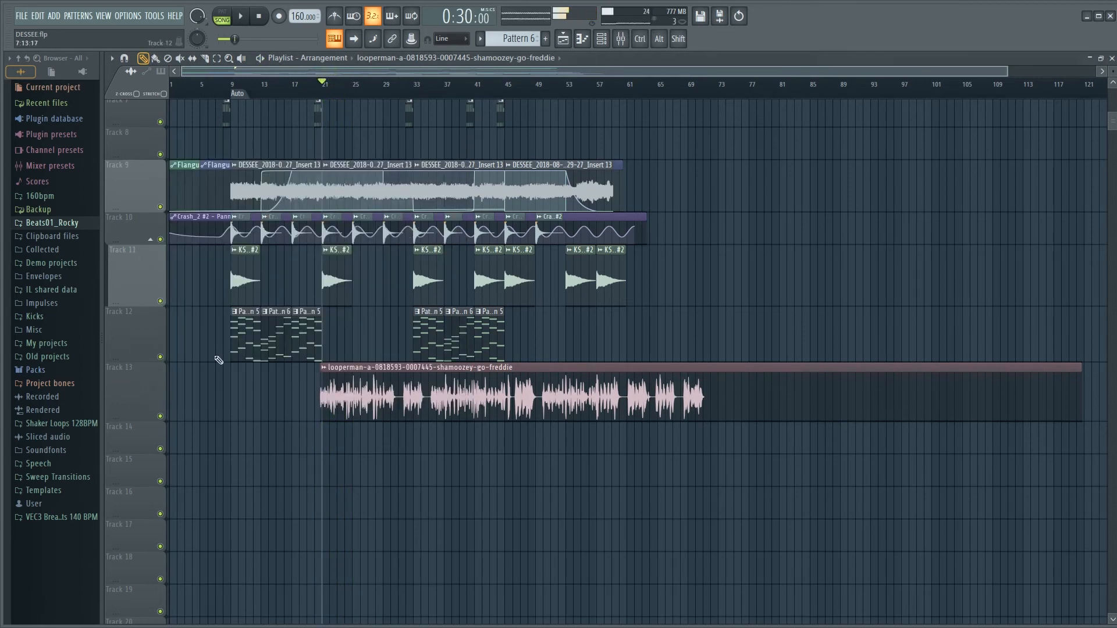
# - Solo Track 13, play the vocal on its own and open the mixer
pyautogui.keyDown('ctrl'); pyautogui.click(160, 416); pyautogui.keyUp('ctrl')
pyautogui.press('space')
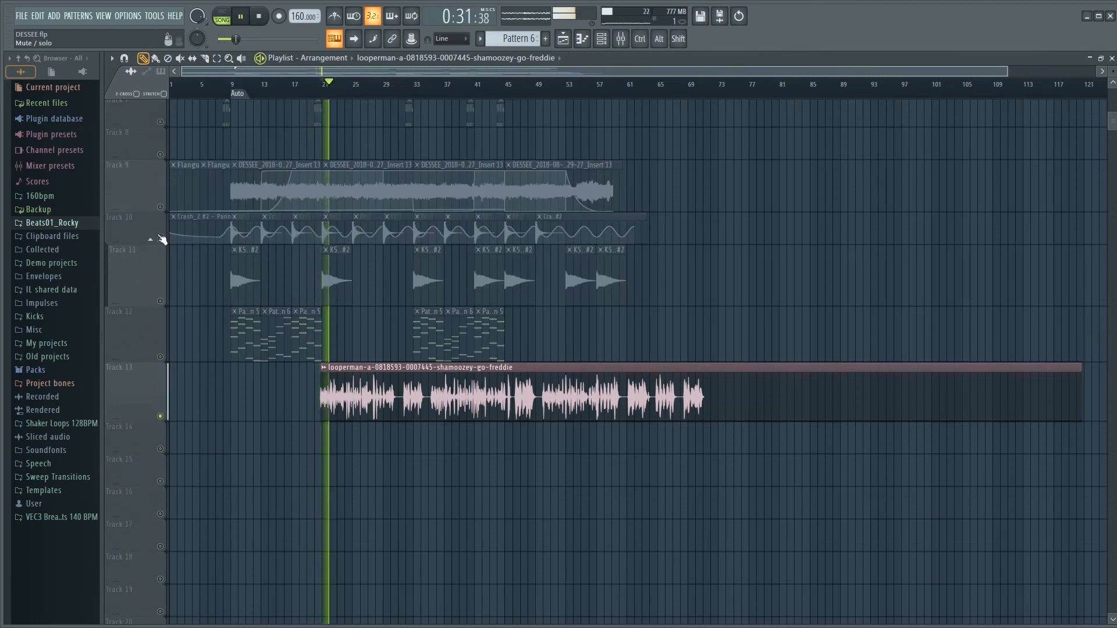
pyautogui.scroll(4, 179, 334)
pyautogui.scroll(-3, 301, 405)
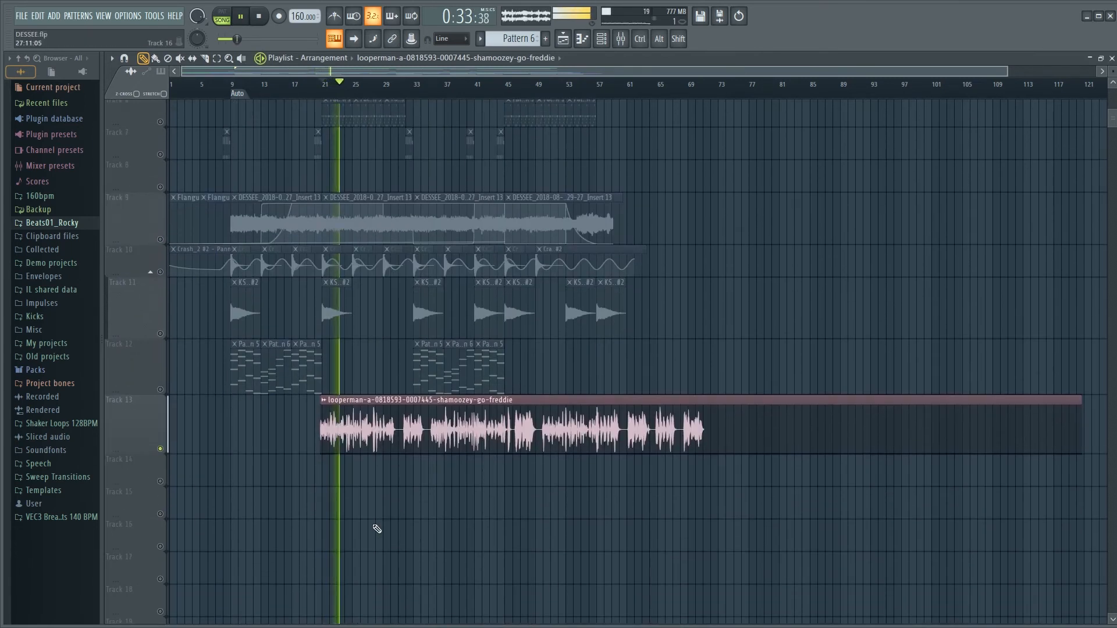
pyautogui.press('F9')
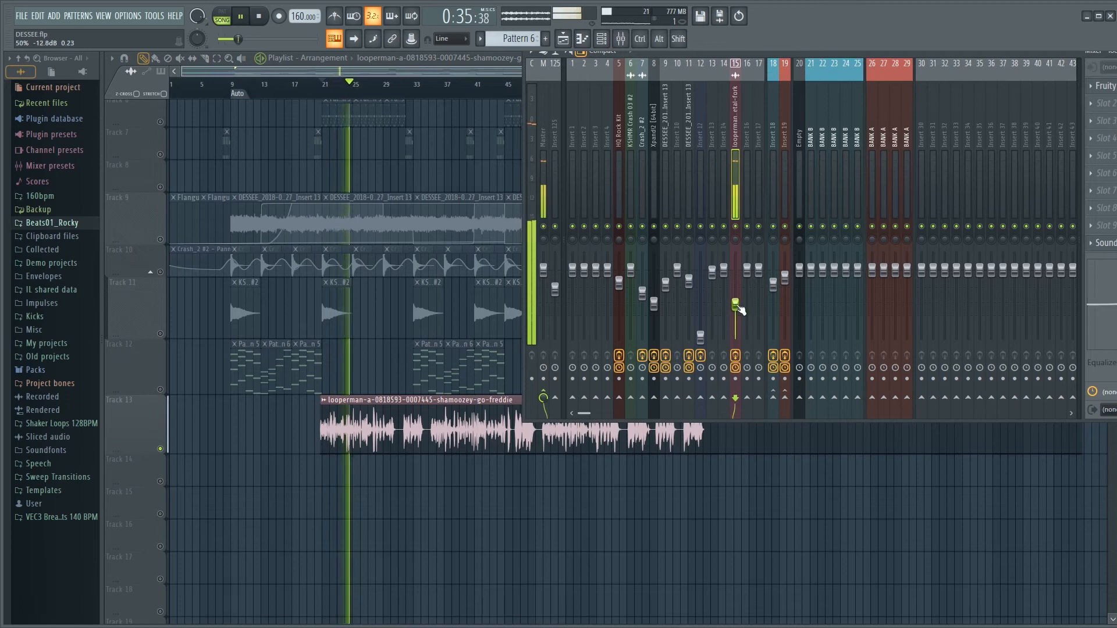
# - Look over the vocal's mixer channel, close the mixer and continue playback from bar 33
pyautogui.moveTo(841, 51); pyautogui.dragTo(581, 121)
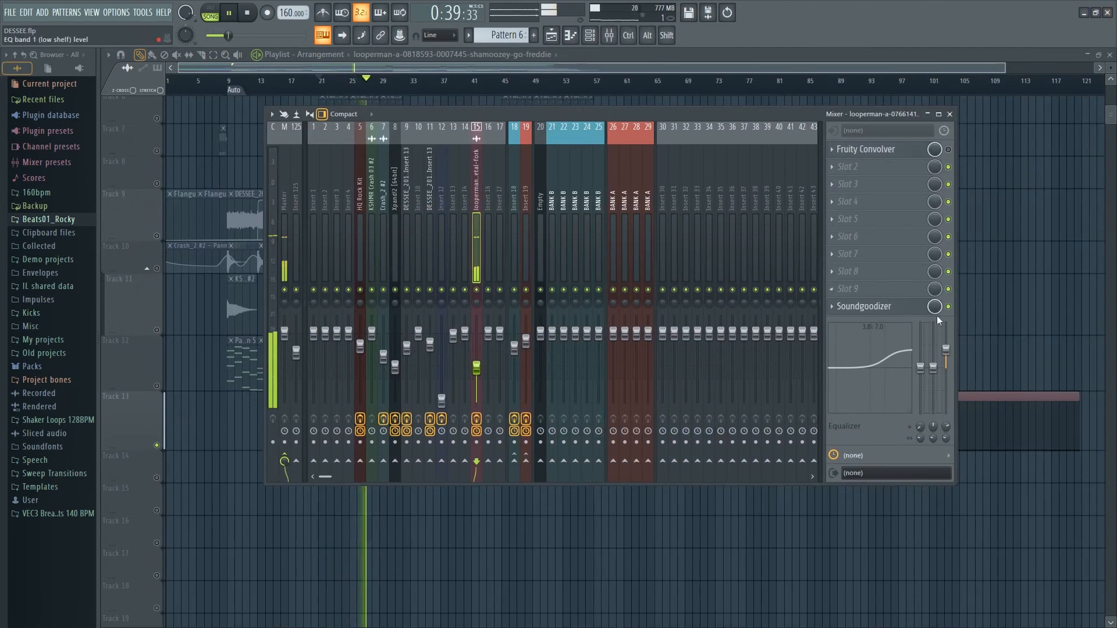
pyautogui.click(950, 115)
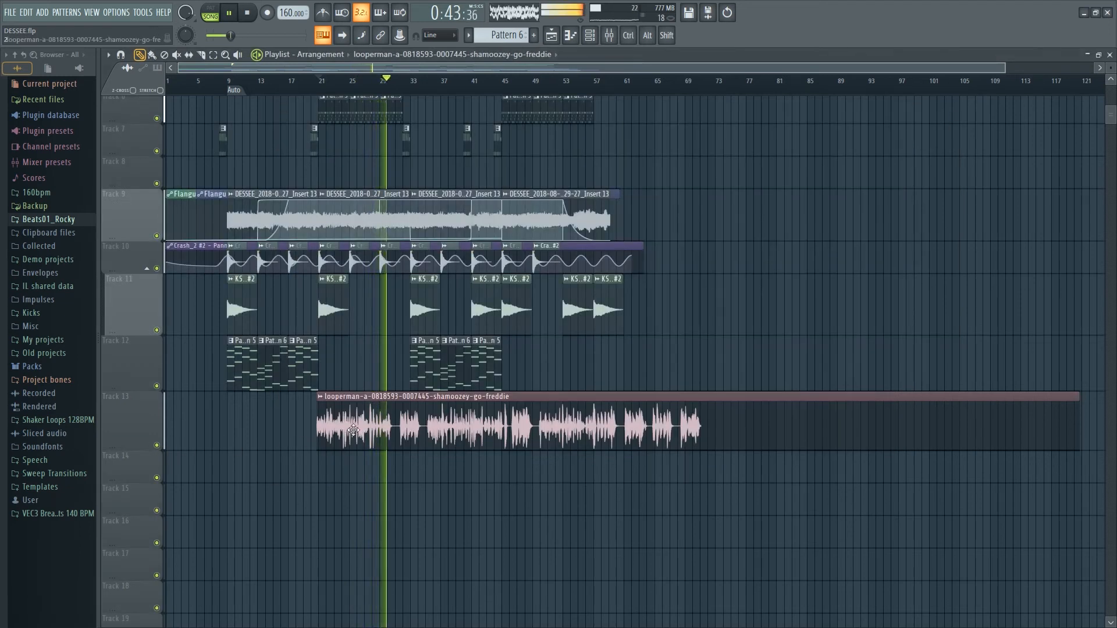
pyautogui.click(410, 86)
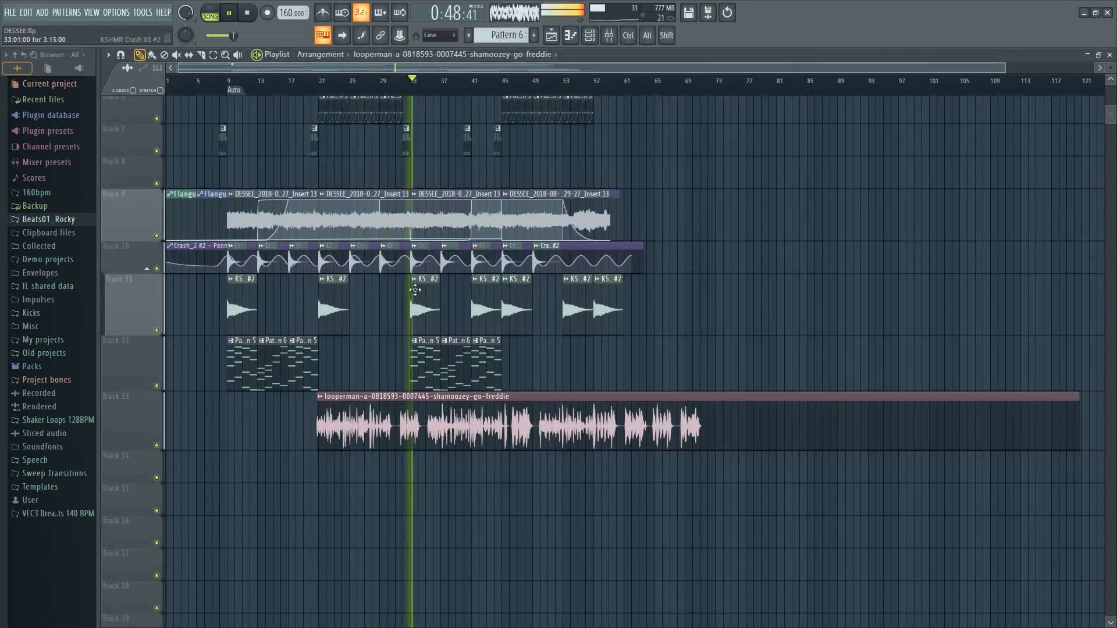
# - Shift the go-freddie vocal clip on Track 13 about two bars earlier, starting at about bar 19, and play it
pyautogui.press('space')
pyautogui.moveTo(426, 425); pyautogui.dragTo(410, 426)
pyautogui.press('space')
# - Solo Track 13, check the go-freddie clip's channel settings and close the settings window
pyautogui.rightClick(157, 445)
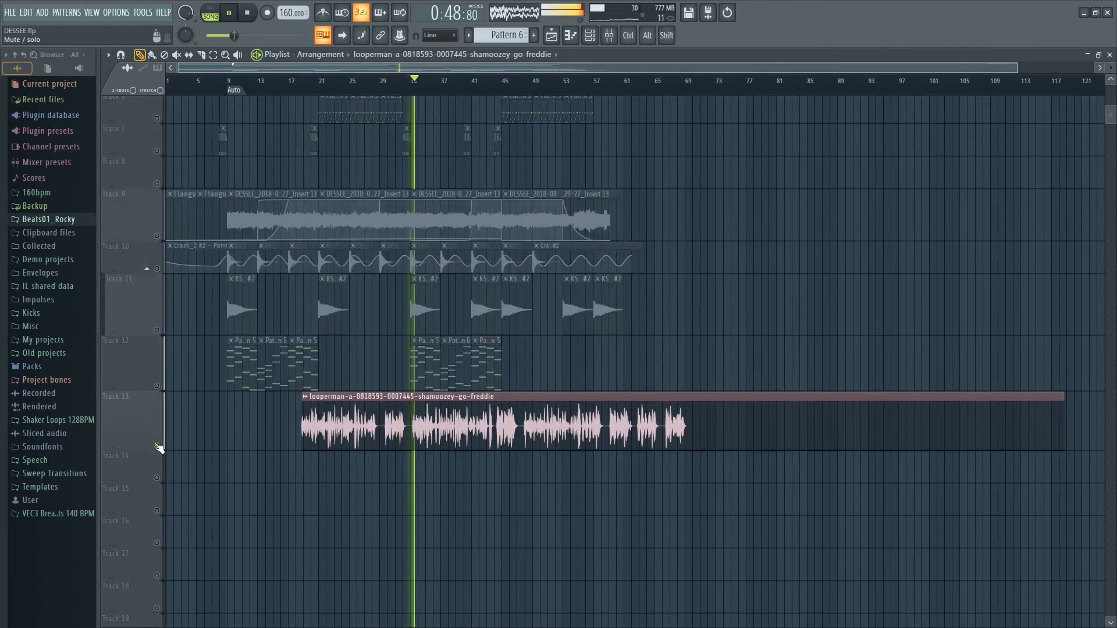
pyautogui.doubleClick(435, 445)
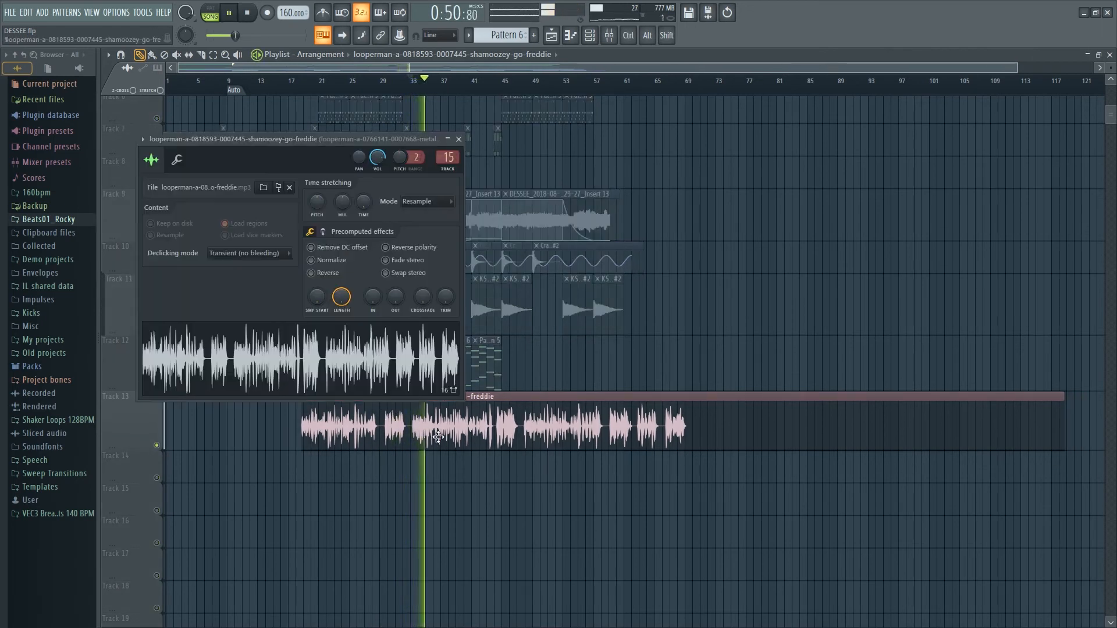
pyautogui.click(458, 139)
# - Time-stretch the go-freddie vocal clip on soloed Track 13 so that it ends at bar 12
pyautogui.keyDown('ctrl'); pyautogui.click(156, 445); pyautogui.keyUp('ctrl')
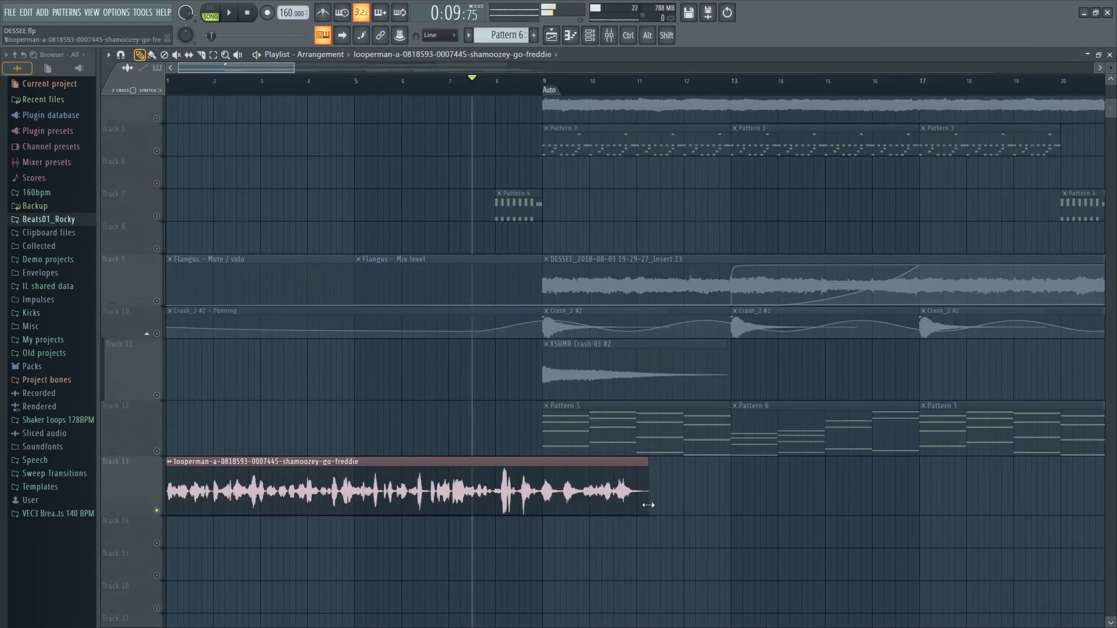
pyautogui.moveTo(648, 505); pyautogui.dragTo(683, 513)
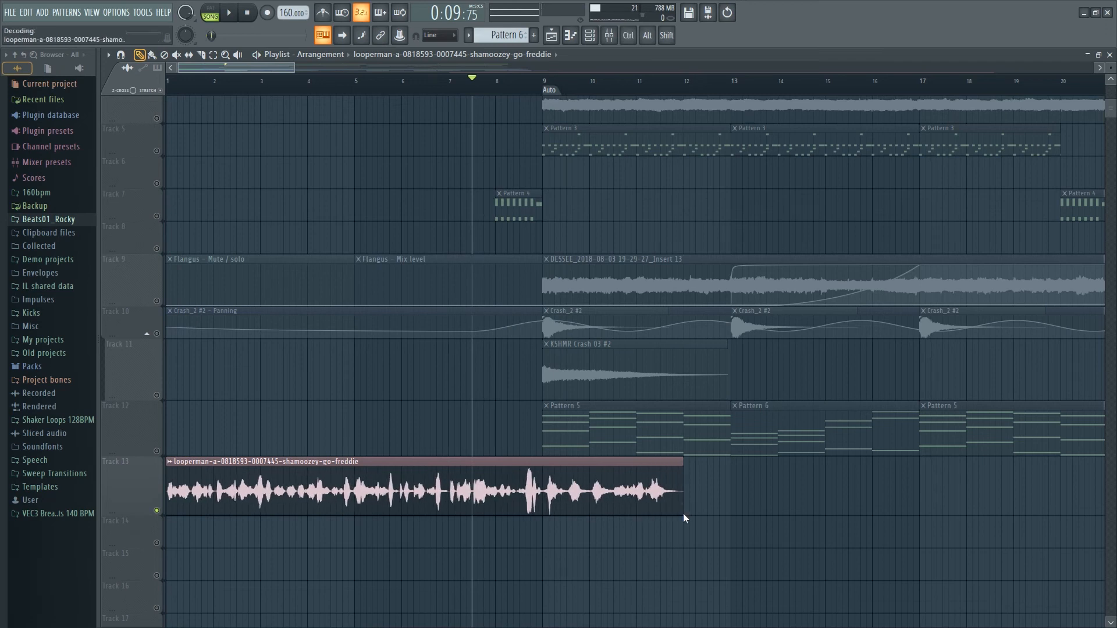